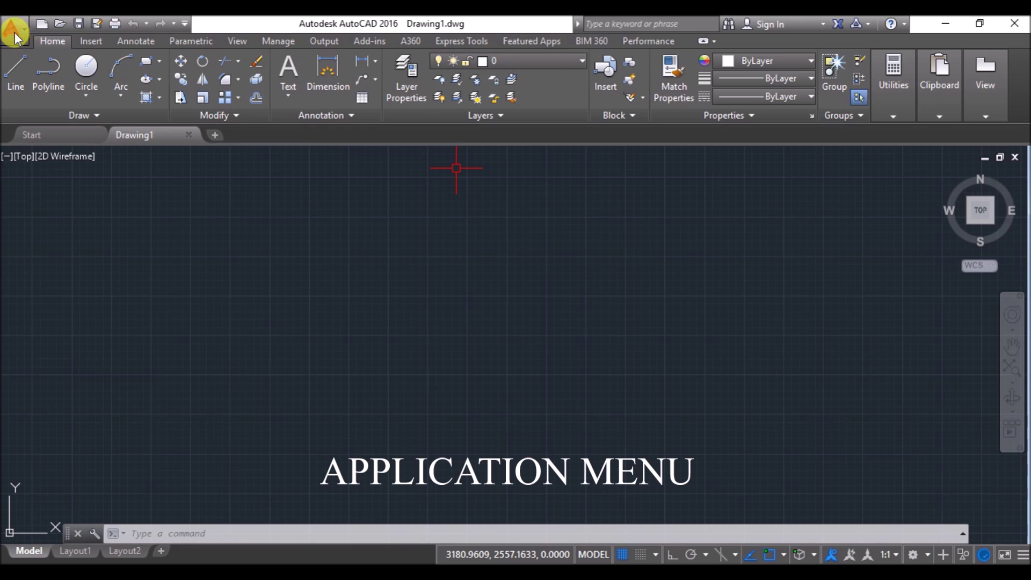
# Step: Examine the application menu's file commands, export formats and recent documents, leaving the drawing open
pyautogui.click(12, 31)
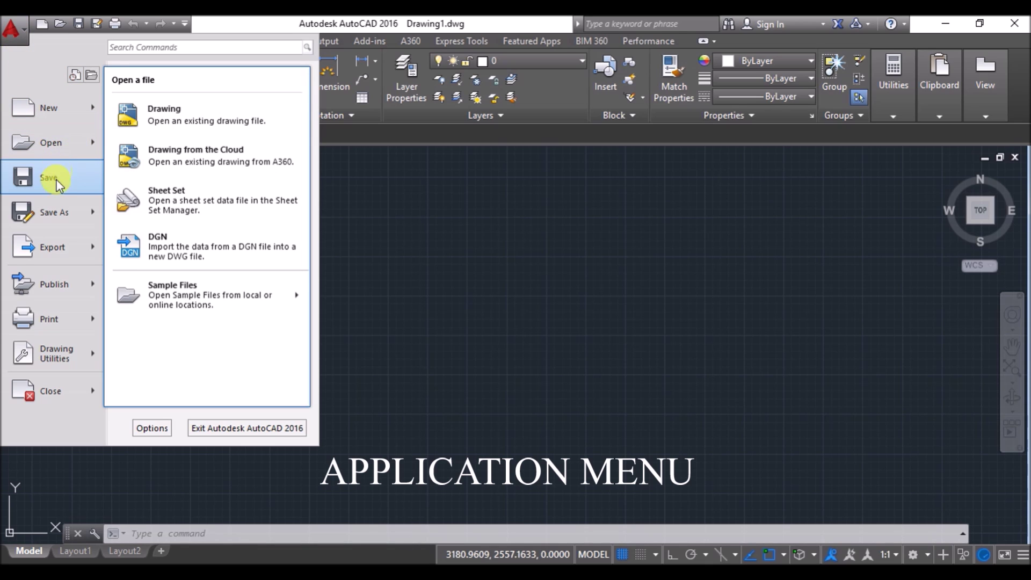
pyautogui.moveTo(57, 243)
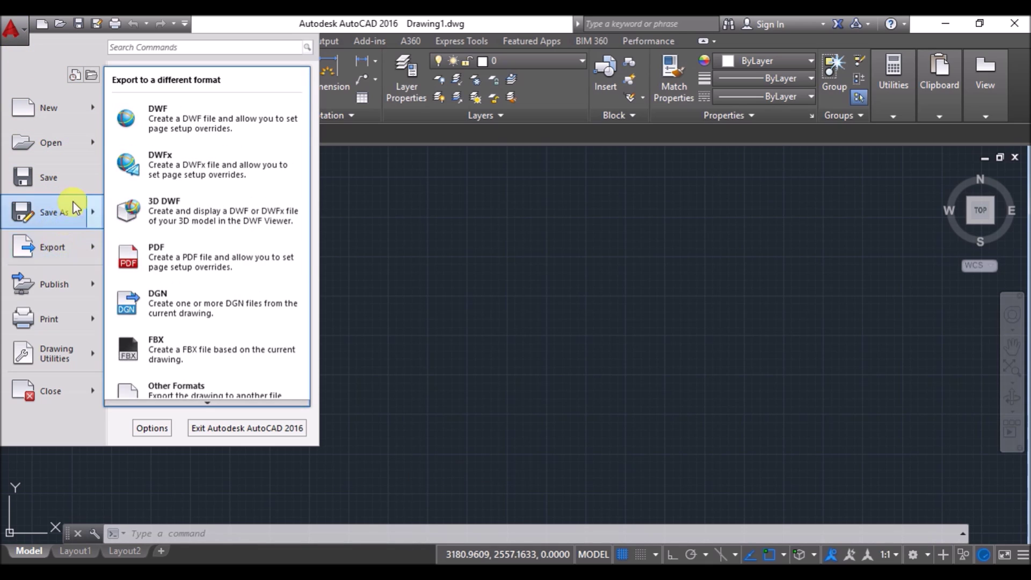
pyautogui.click(283, 23)
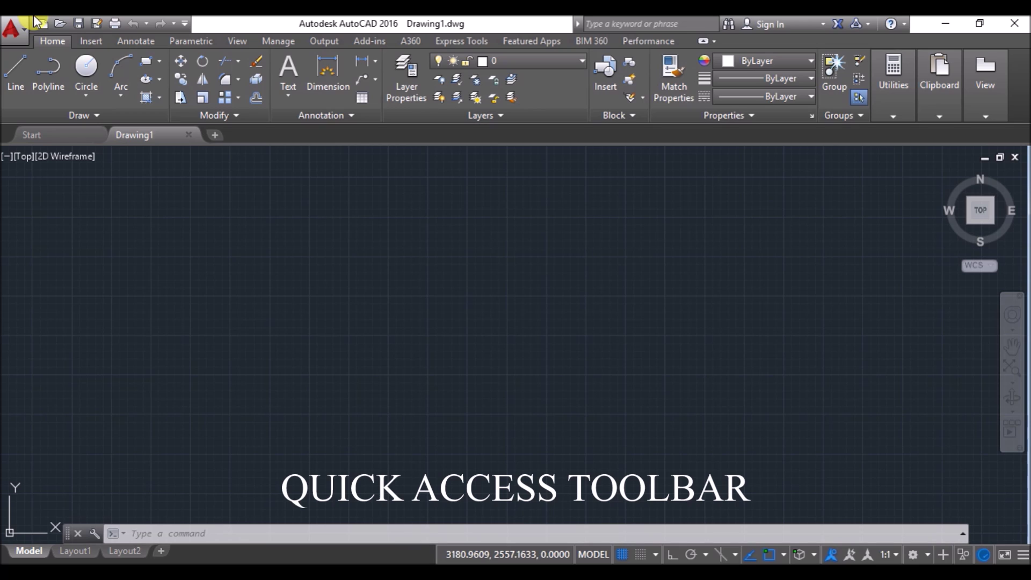
pyautogui.click(4, 27)
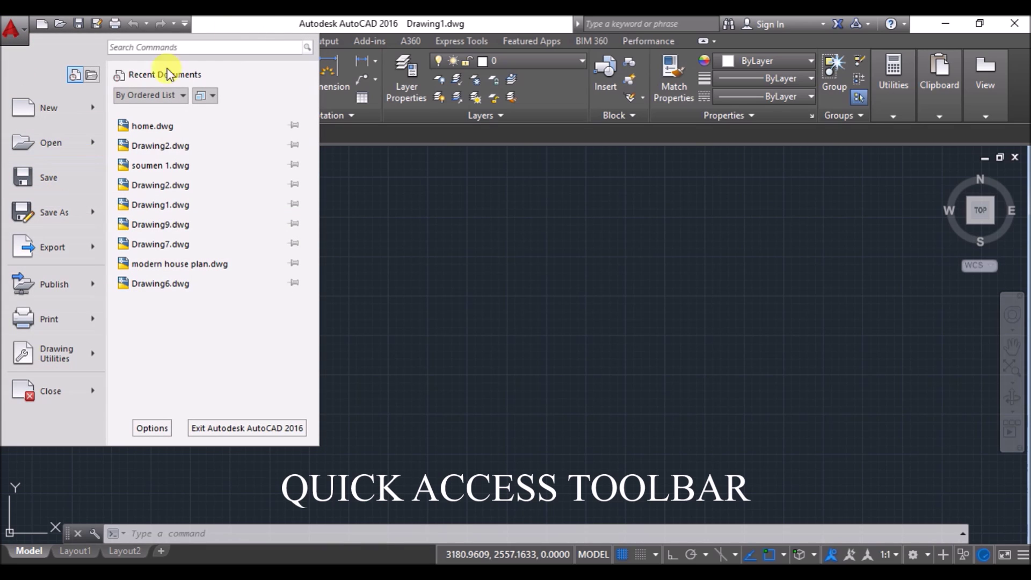
pyautogui.click(264, 23)
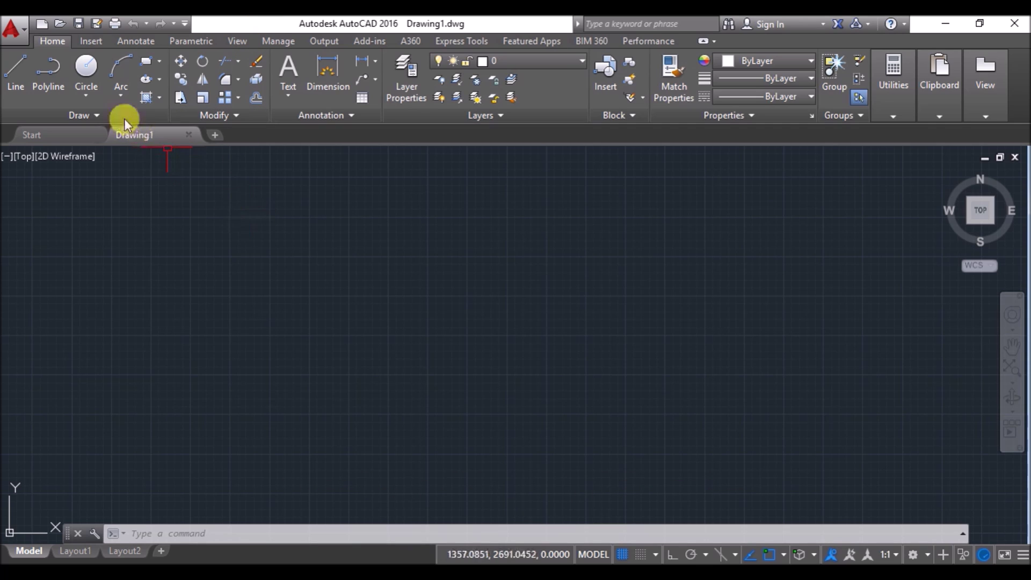
# Step: Look over the Insert, Annotate, Parametric and Performance tool sets and return to the Home tools
pyautogui.click(91, 43)
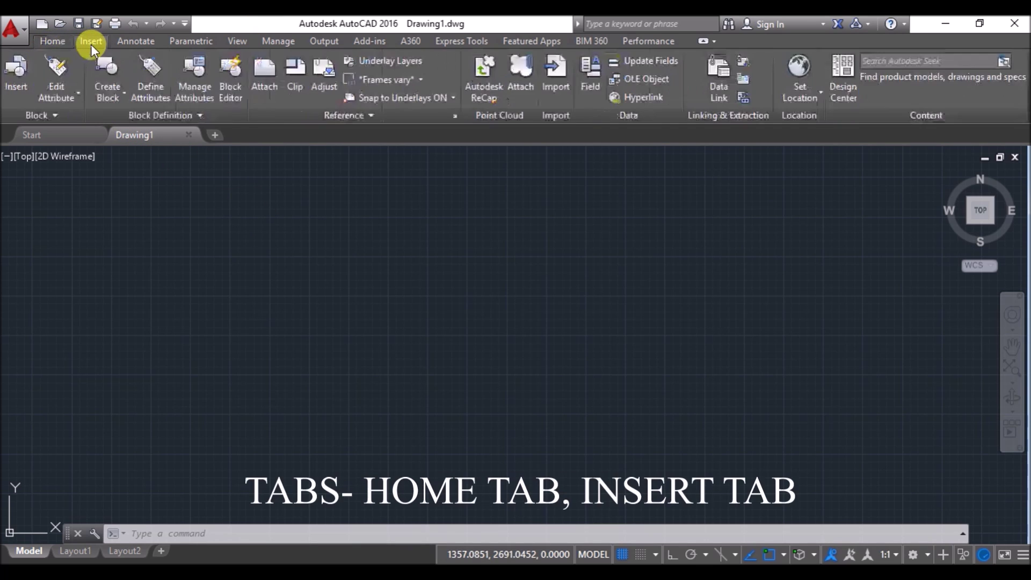
pyautogui.click(133, 43)
pyautogui.click(183, 43)
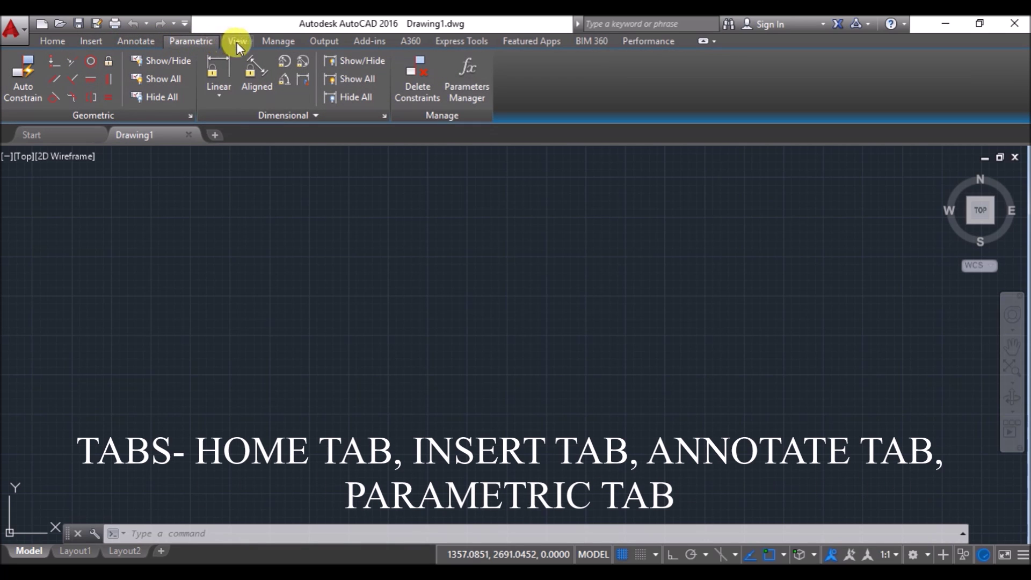
pyautogui.click(649, 42)
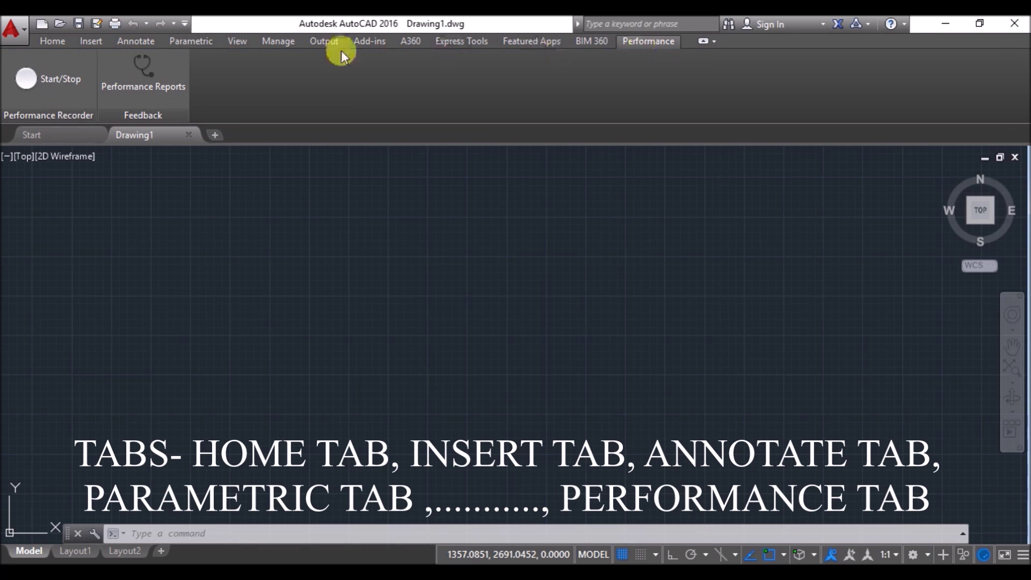
pyautogui.click(52, 41)
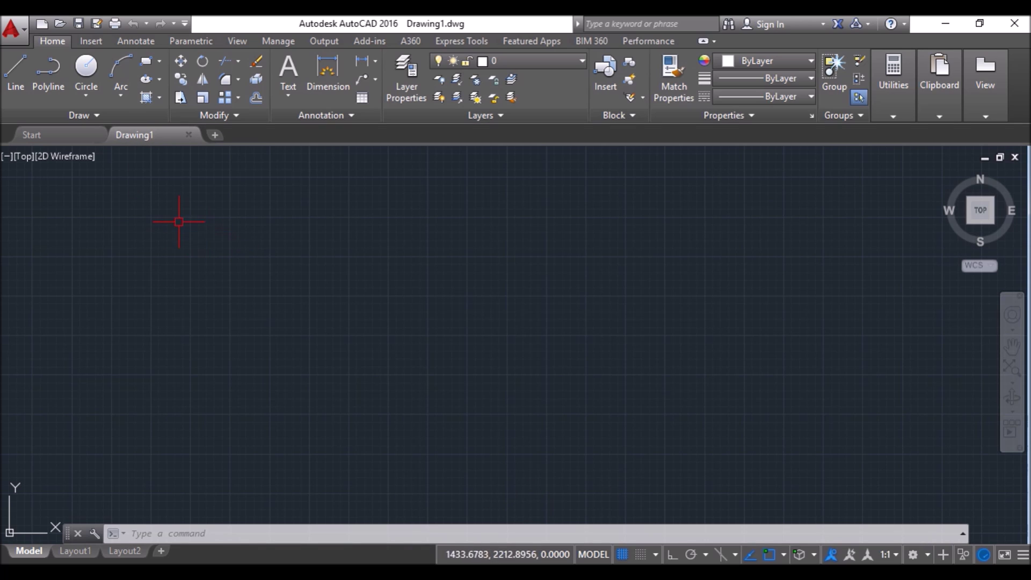
# Step: Review the Start page's drawing templates, create a new blank drawing and close it to return to Drawing1
pyautogui.click(51, 135)
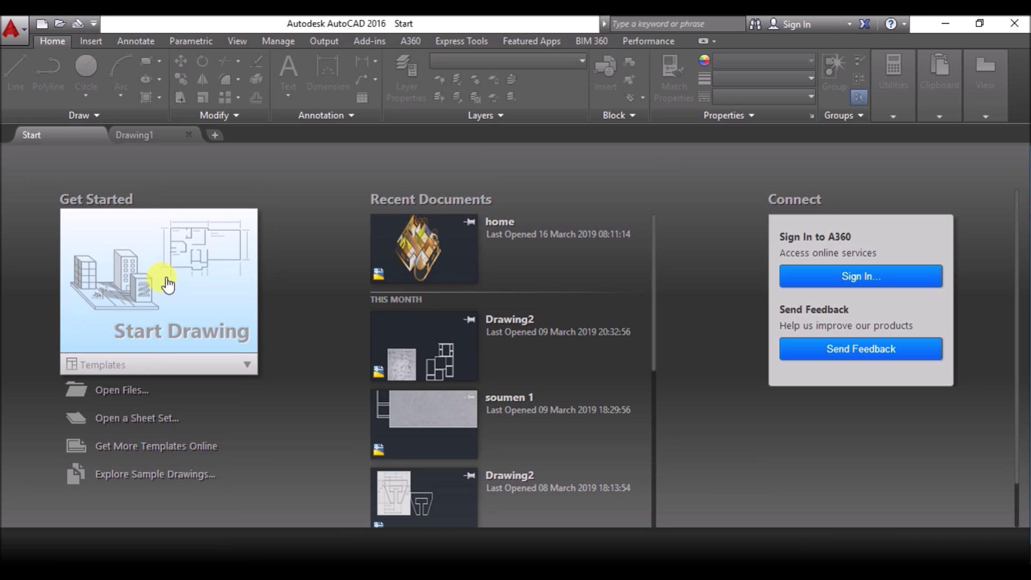
pyautogui.click(246, 364)
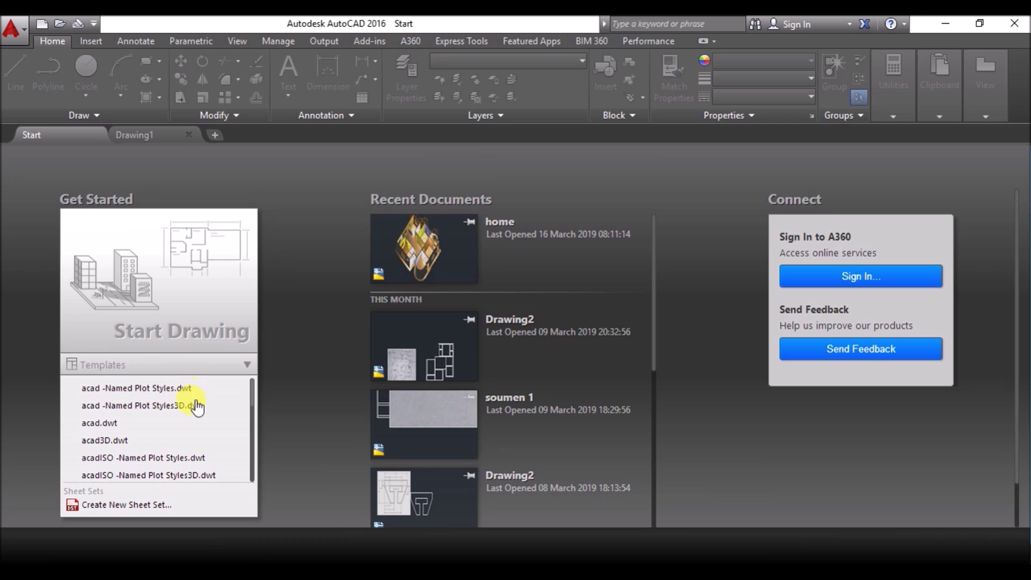
pyautogui.click(312, 301)
pyautogui.click(109, 294)
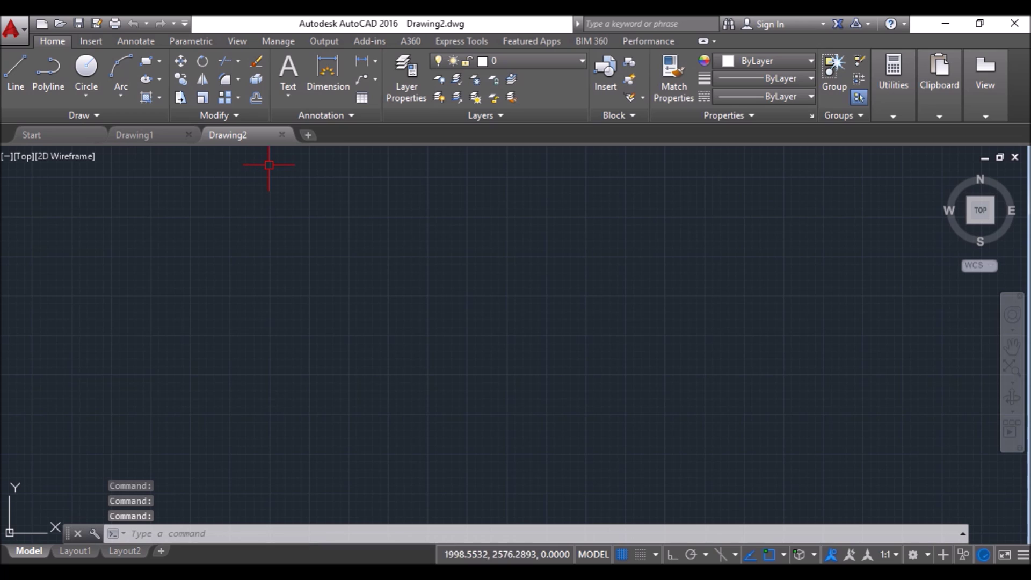
pyautogui.click(281, 135)
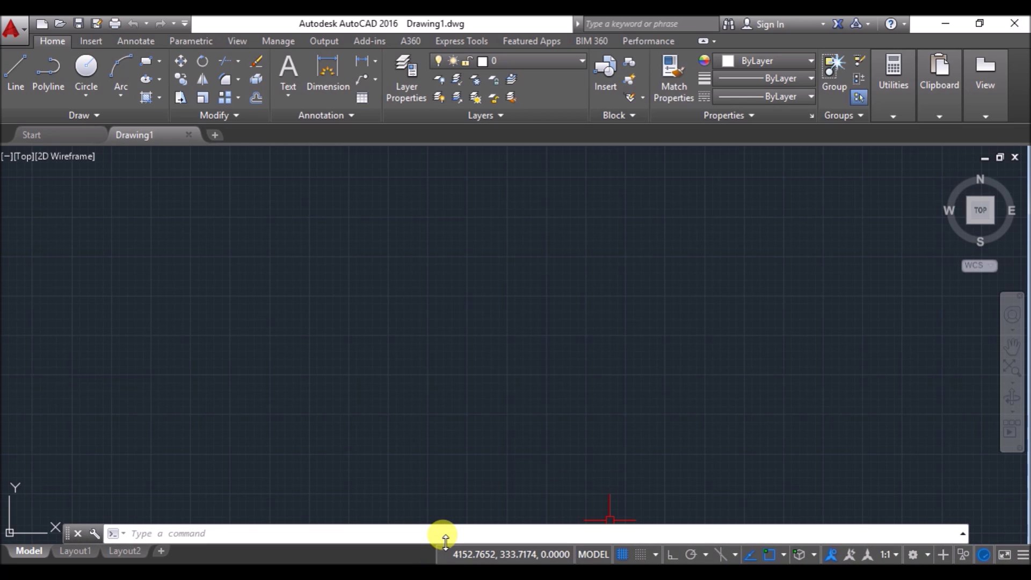
# Step: Draw a circle by centre and radius near the middle of the drawing area
pyautogui.click(85, 68)
pyautogui.click(418, 316)
pyautogui.click(469, 335)
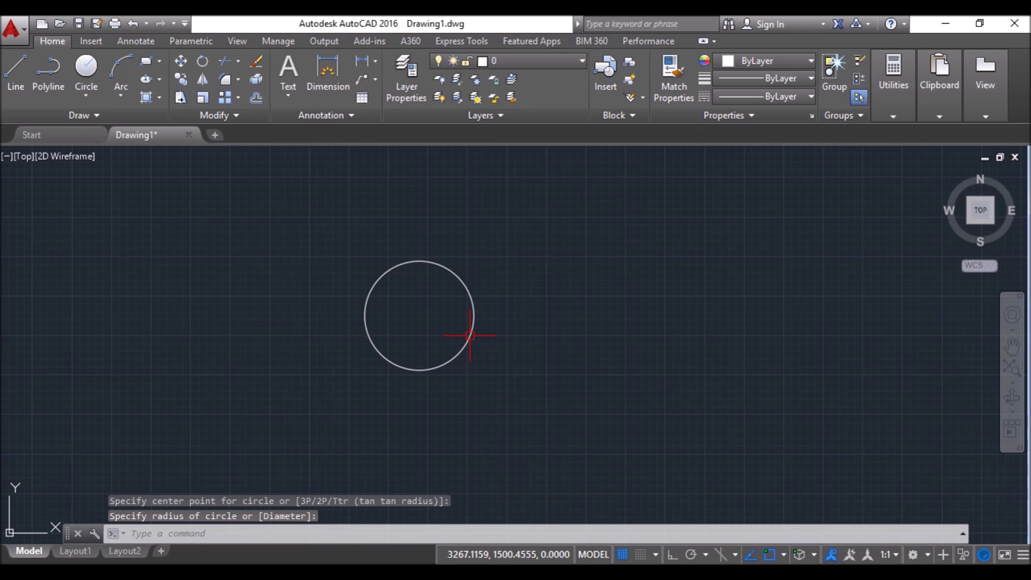
# Step: Inspect the circle at closer and wider zoom levels and pan the view sideways
pyautogui.scroll(2, 424, 314)
pyautogui.scroll(1, 414, 315)
pyautogui.scroll(1, 414, 315)
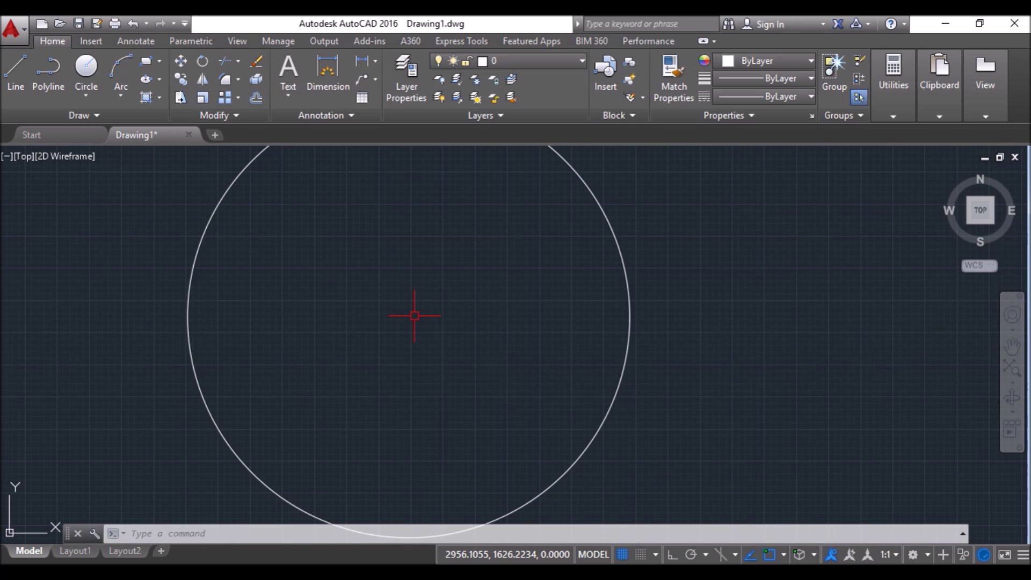
pyautogui.scroll(-1, 413, 315)
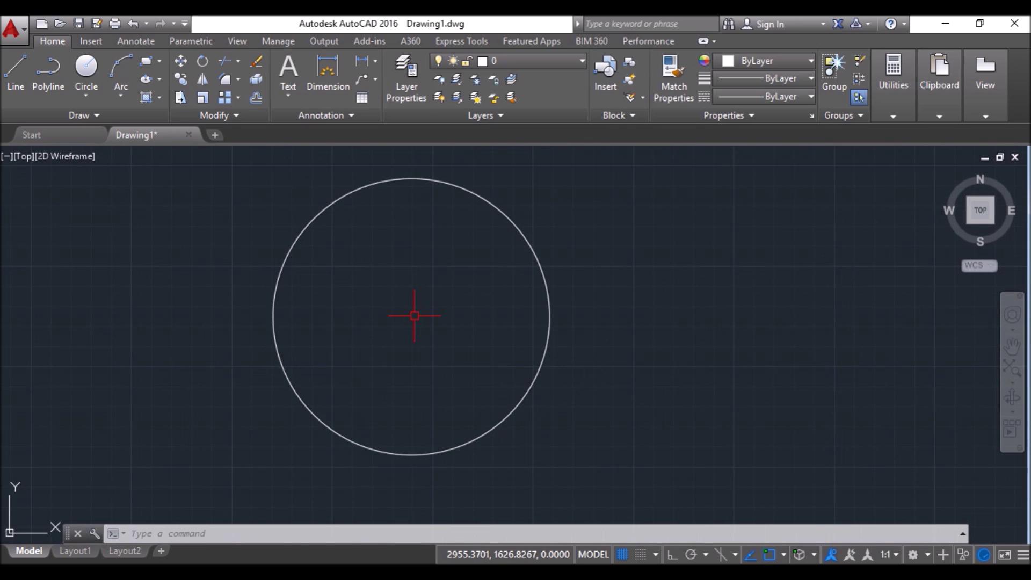
pyautogui.scroll(-1, 414, 315)
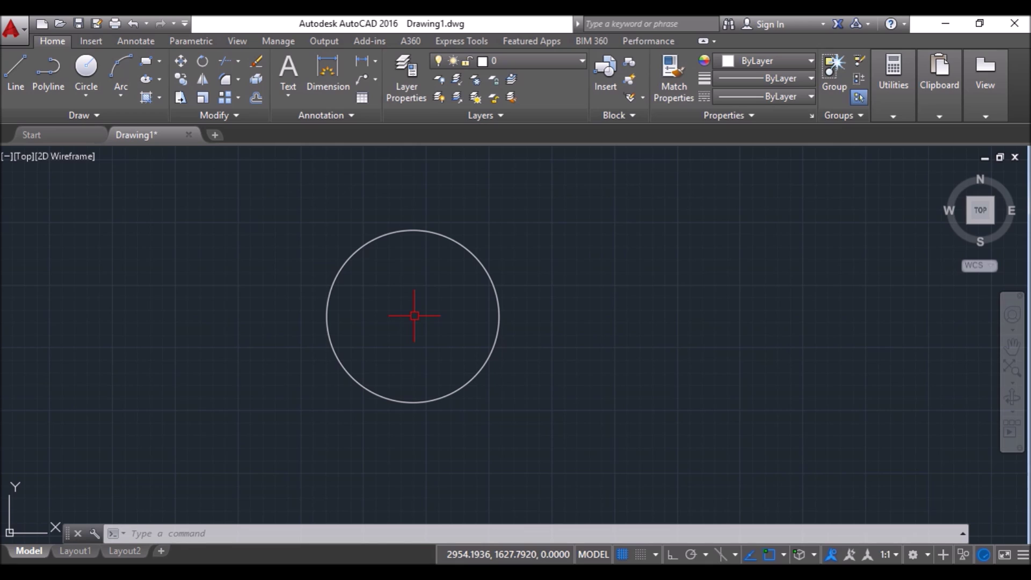
pyautogui.moveTo(413, 315); pyautogui.dragTo(414, 315, button='middle')
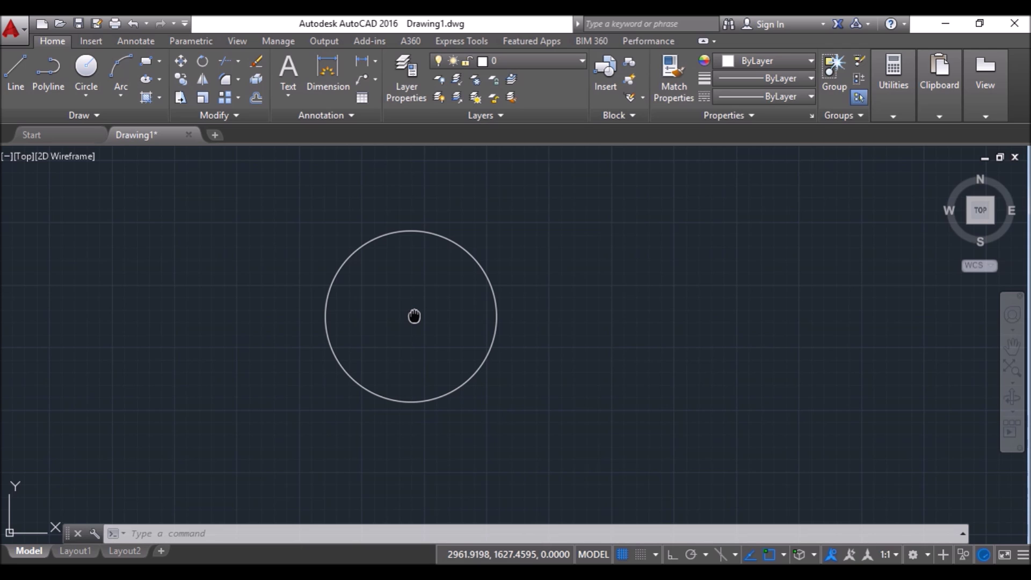
pyautogui.moveTo(413, 316)
pyautogui.mouseDown(button='middle')
pyautogui.moveTo(313, 315)
pyautogui.moveTo(531, 315)
pyautogui.moveTo(407, 315)
pyautogui.moveTo(468, 315)
pyautogui.mouseUp(button='middle')
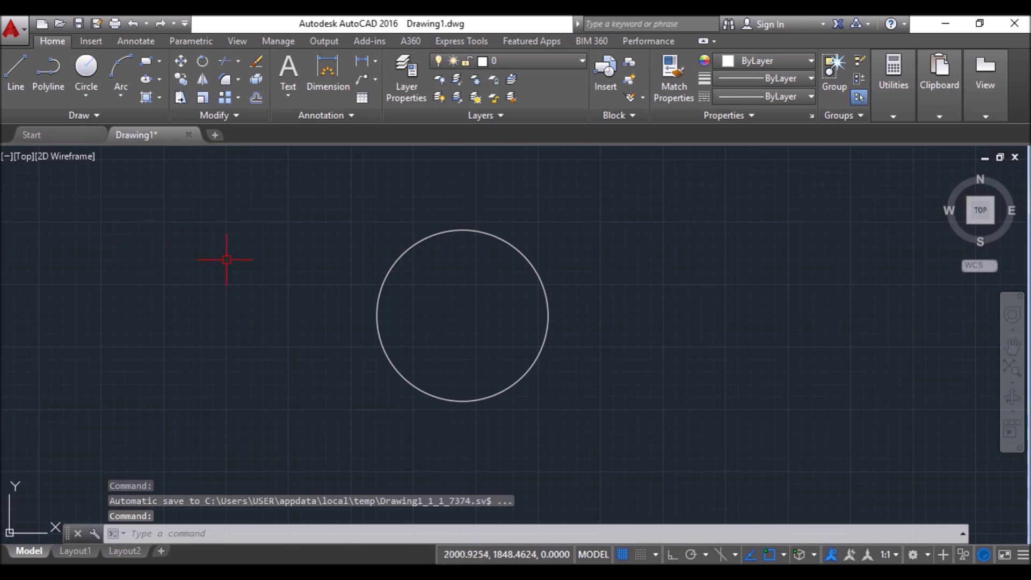
# Step: Select the circle directly and clear it, and repeat with a selection window enclosing the whole circle
pyautogui.click(417, 236)
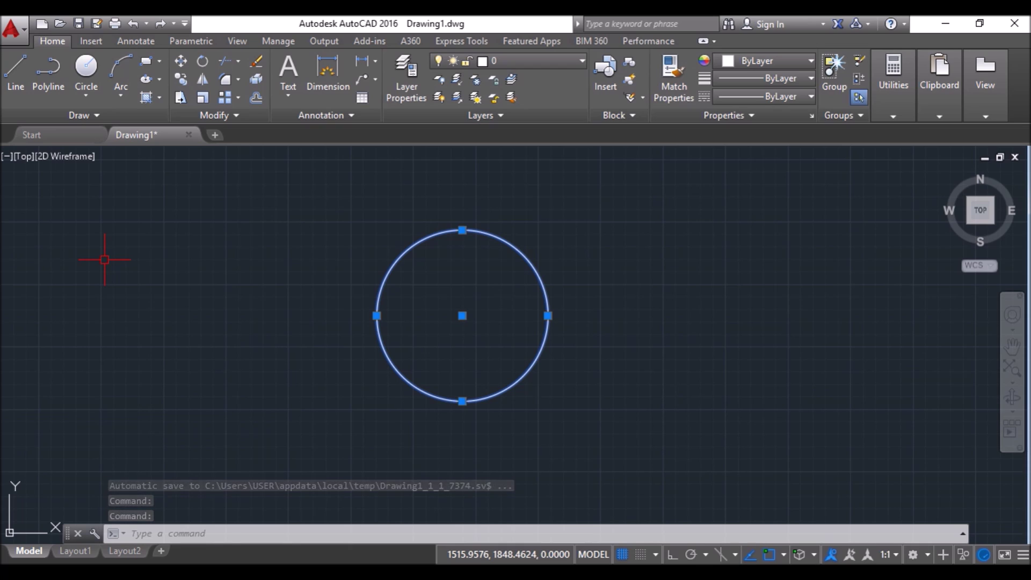
pyautogui.press('Escape')
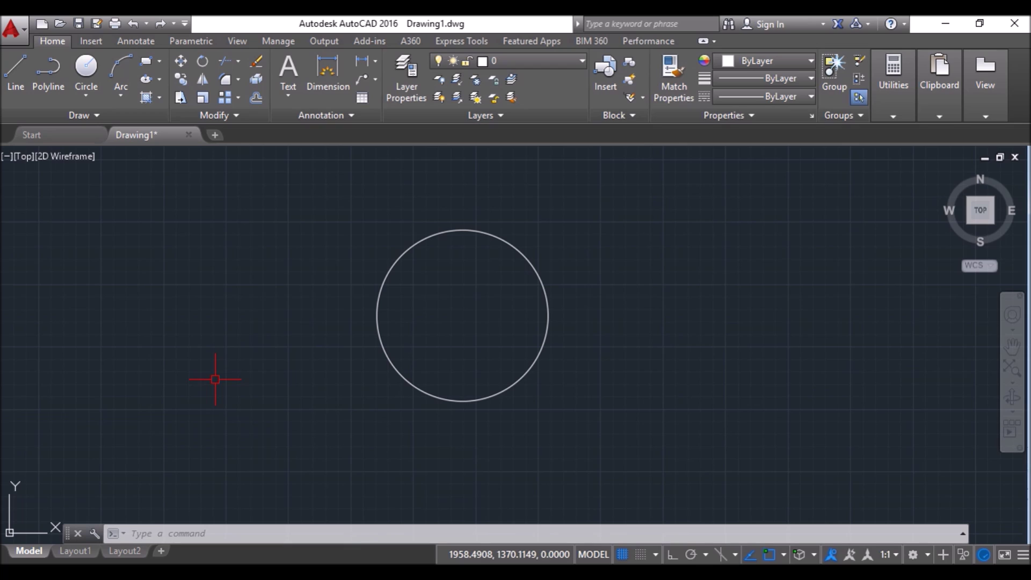
pyautogui.click(294, 208)
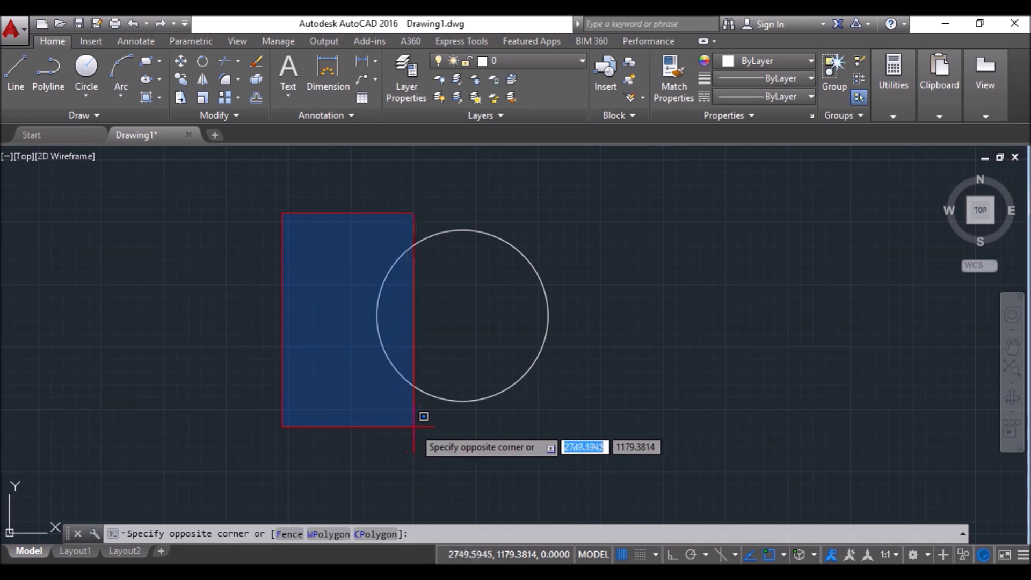
pyautogui.click(583, 435)
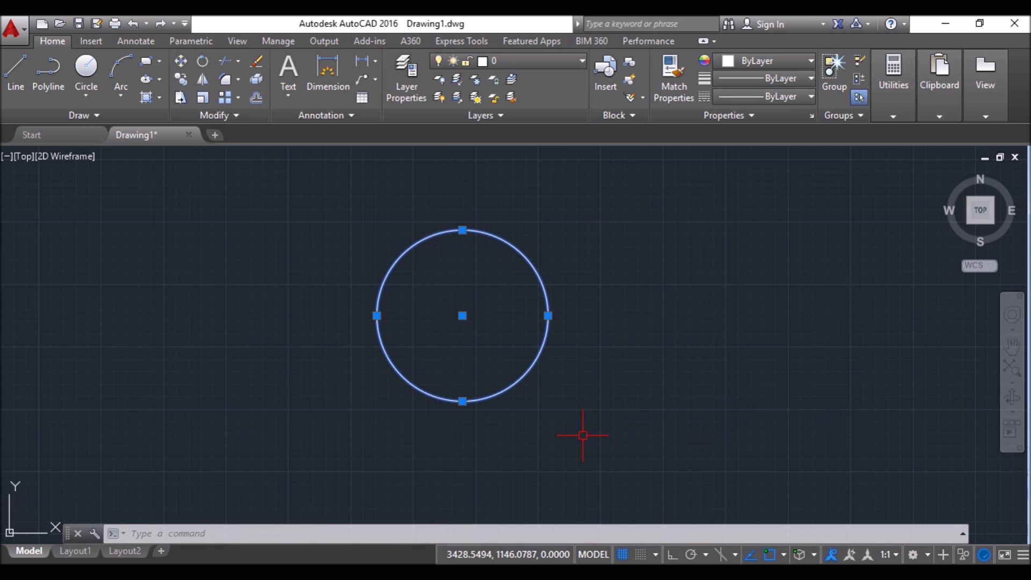
pyautogui.press('Escape')
# Step: Try a window selection covering only part of the circle, and enclose it completely with a second window before clearing the selection
pyautogui.click(333, 204)
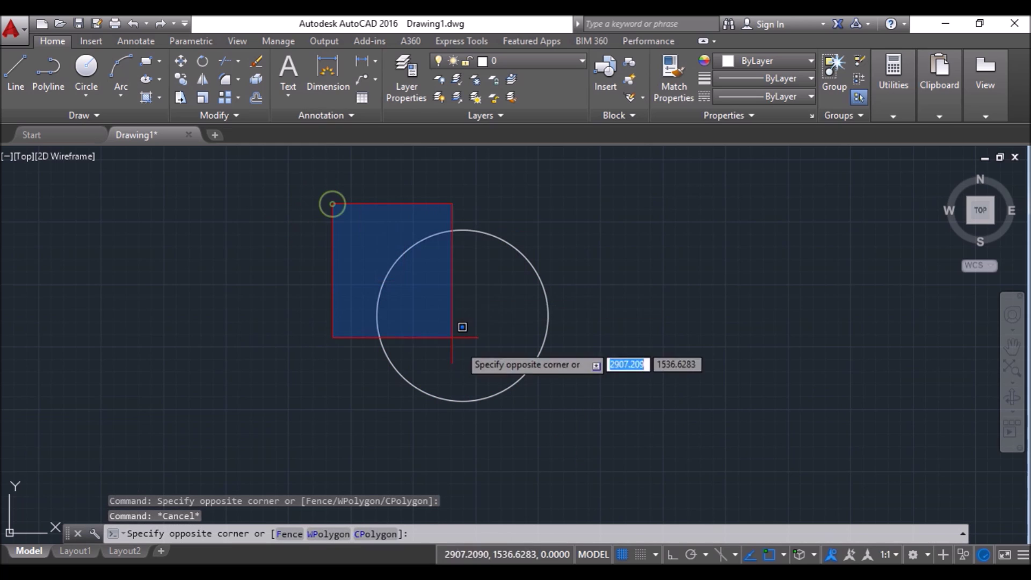
pyautogui.click(528, 421)
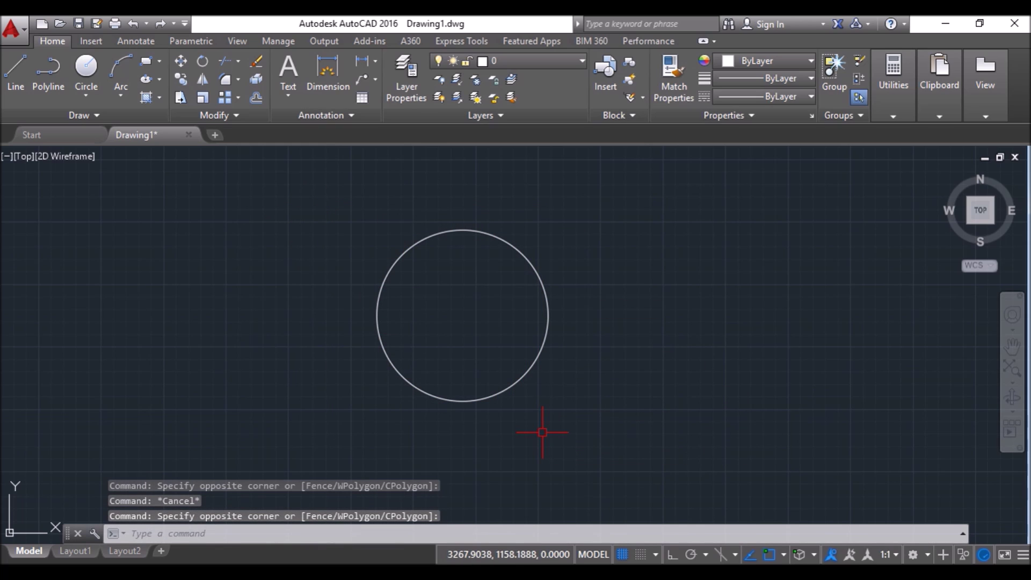
pyautogui.click(342, 194)
pyautogui.click(632, 475)
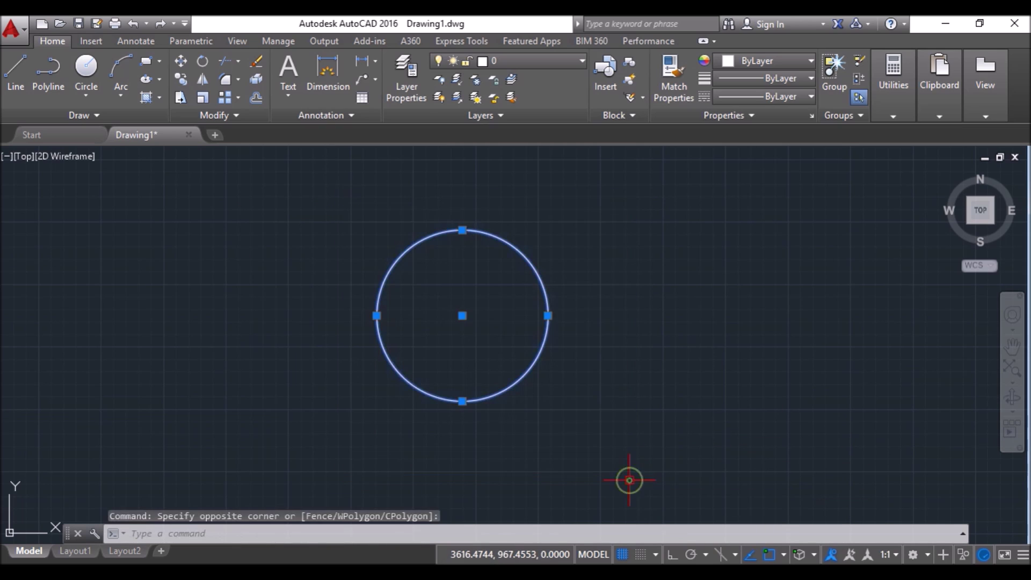
pyautogui.press('Escape')
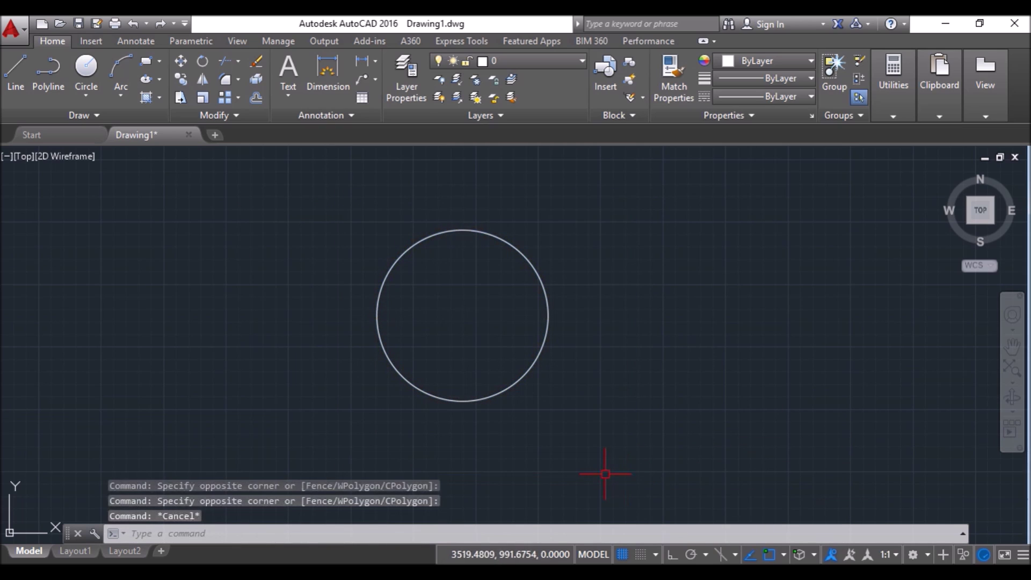
# Step: Select the circle with a crossing window over its upper-right part
pyautogui.click(596, 212)
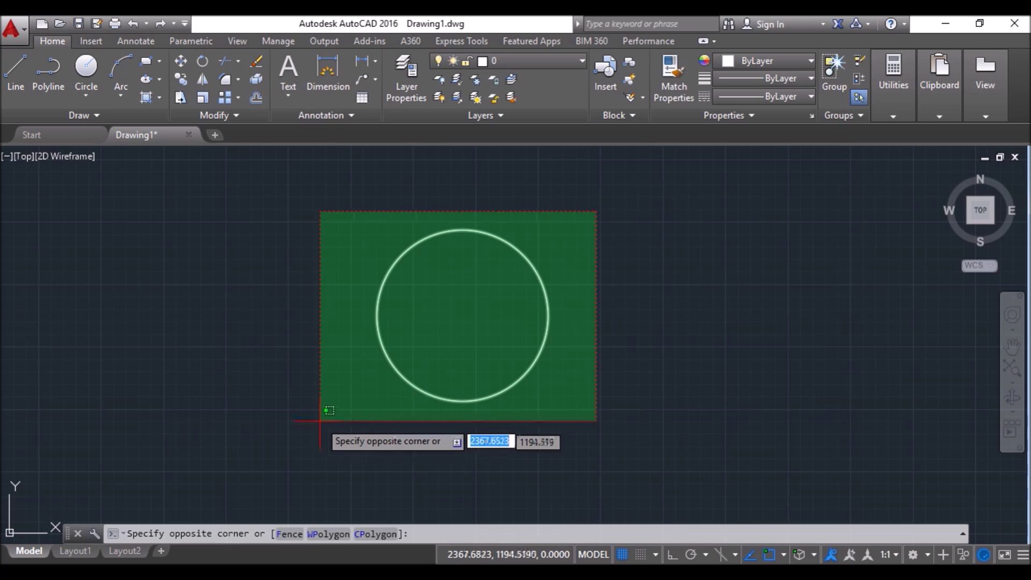
pyautogui.click(526, 278)
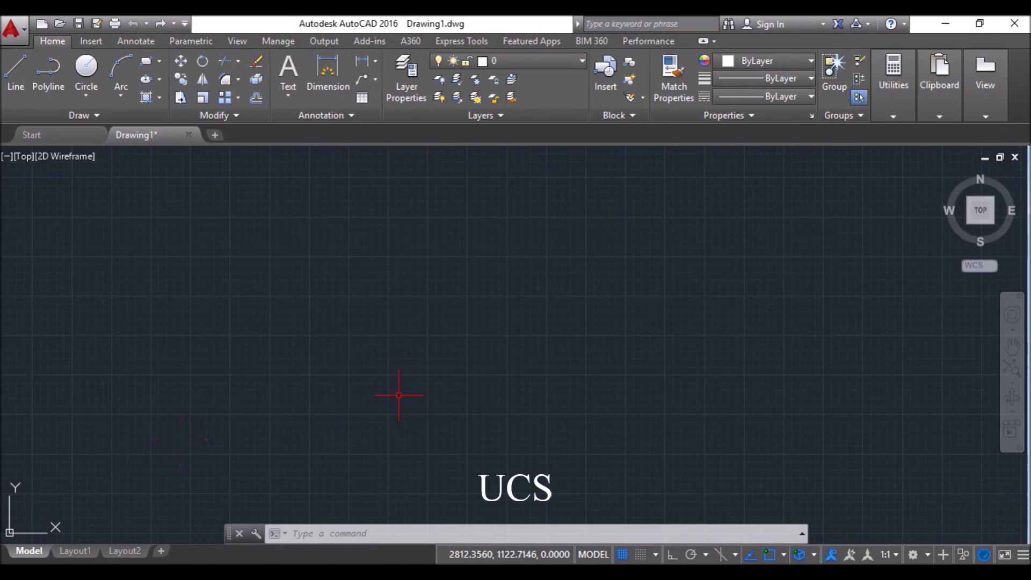
# Step: Display the UCS axes in the SW Isometric home view and undo the view changes
pyautogui.scroll(-3, 398, 395)
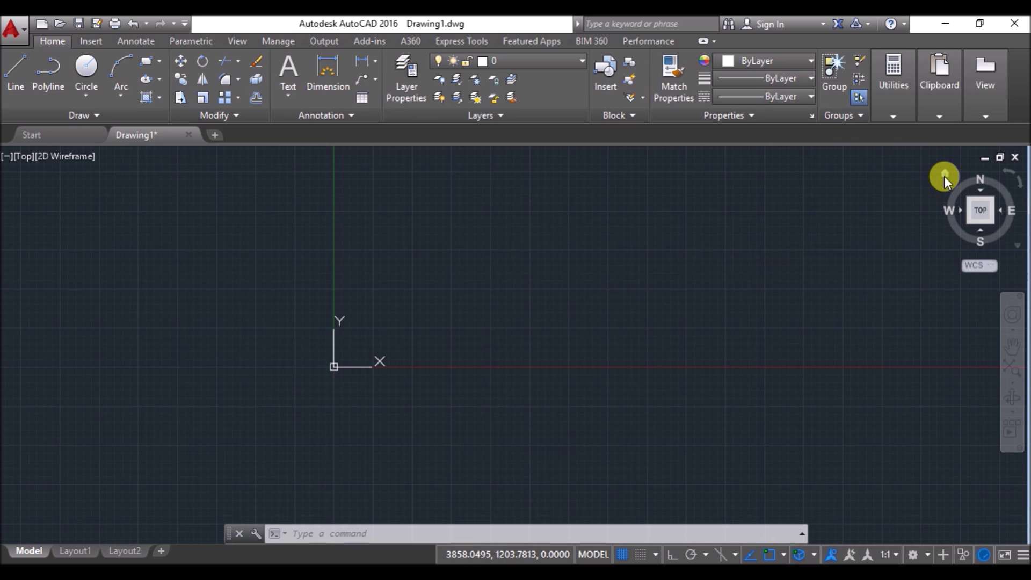
pyautogui.click(944, 174)
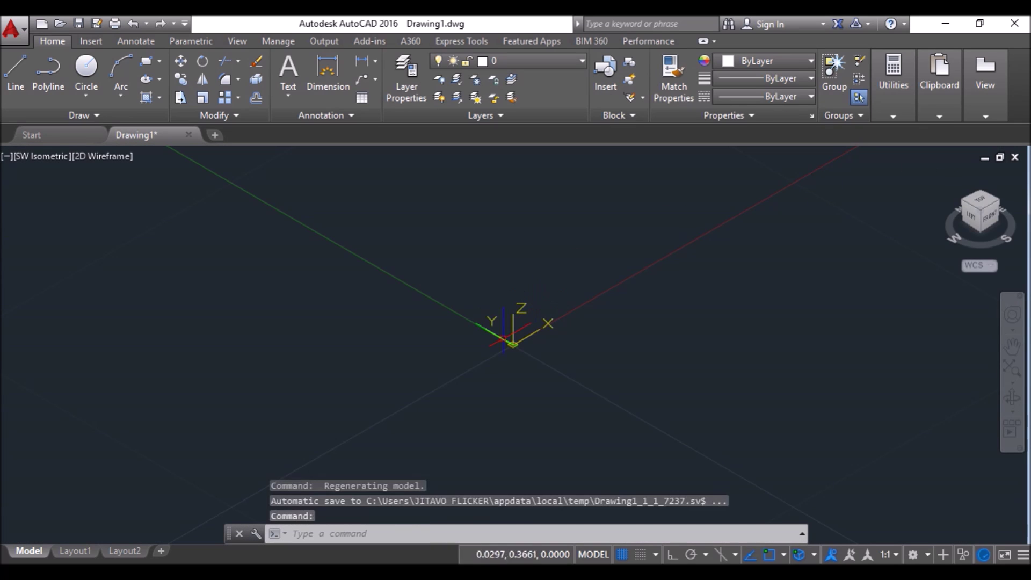
pyautogui.hotkey('ctrl', 'z')
pyautogui.hotkey('ctrl', 'z')
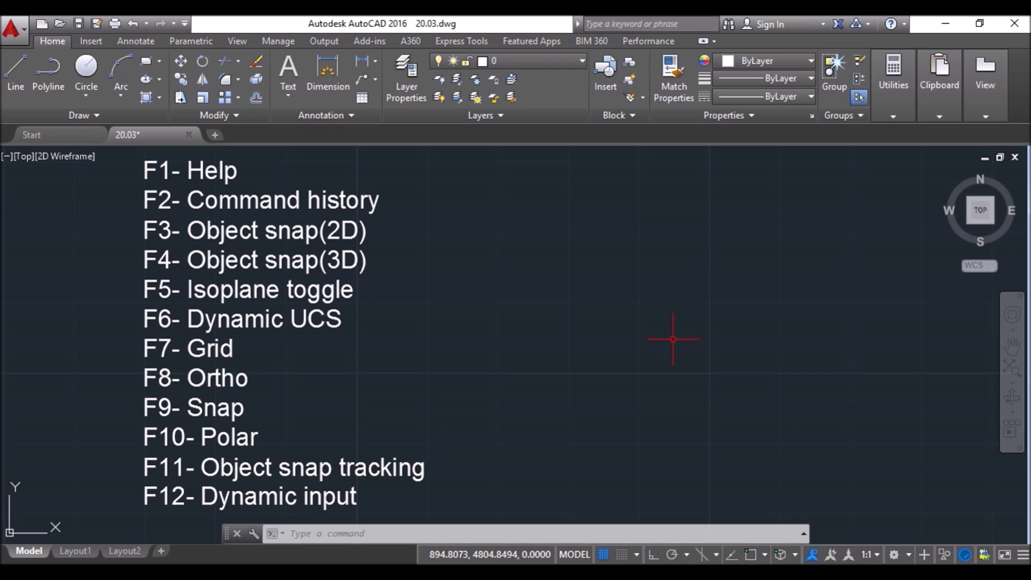
# Step: Split the 20.03 drawing into two vertical viewports with VPORTS and fit the function-key list in one of them
pyautogui.write('port')
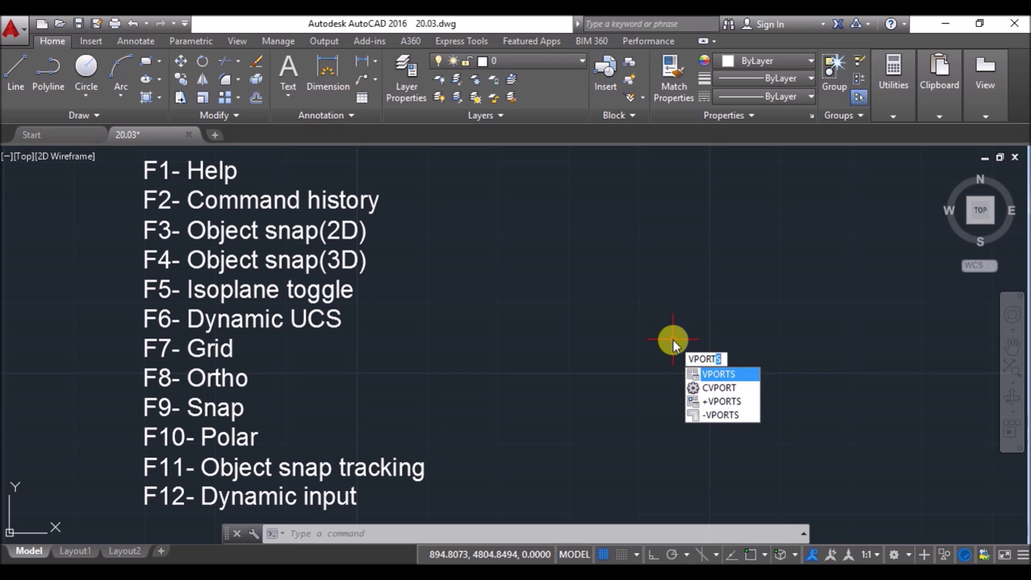
pyautogui.press('Return')
pyautogui.click(365, 235)
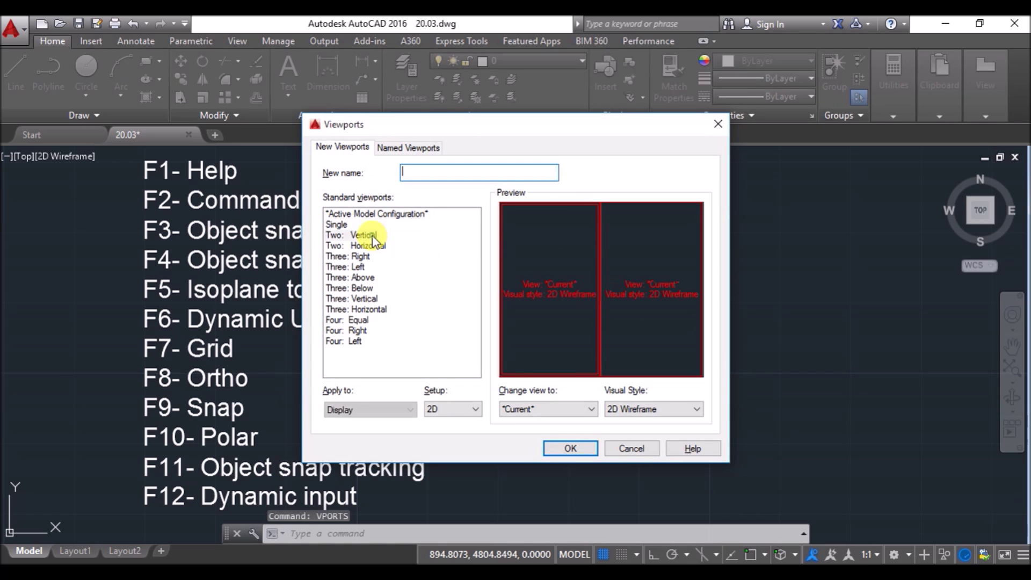
pyautogui.click(570, 448)
pyautogui.middleClick(756, 383)
pyautogui.middleClick(757, 383)
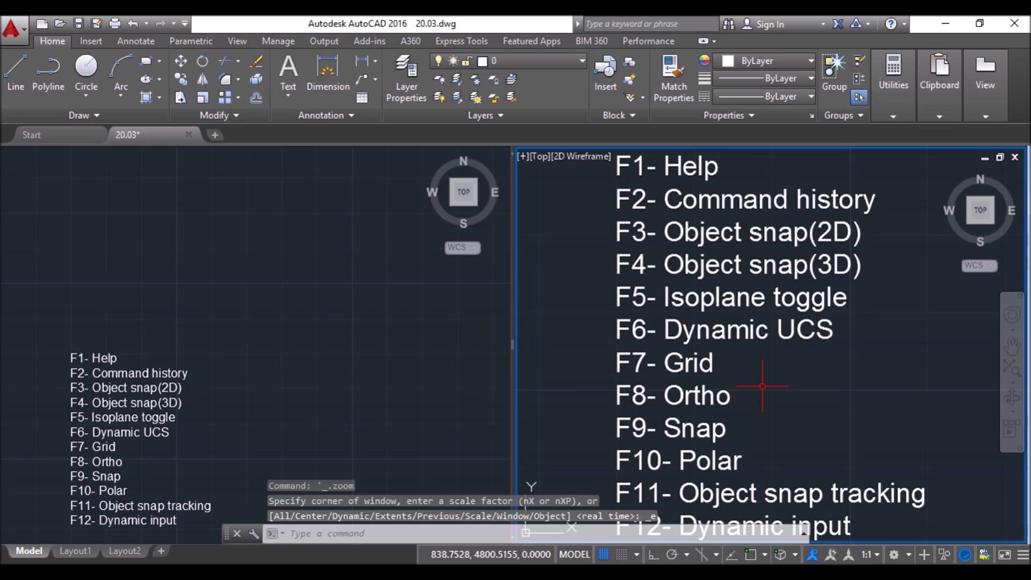
# Step: Make the empty viewport active, search the Help for circle and open the CIRCLE (Command) article
pyautogui.scroll(-3, 752, 373)
pyautogui.click(364, 338)
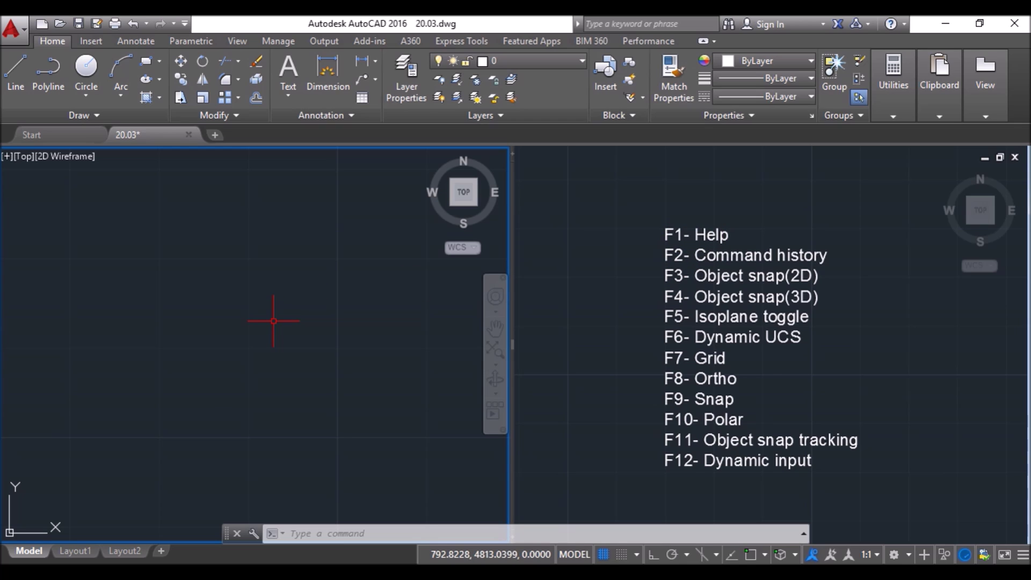
pyautogui.press('F1')
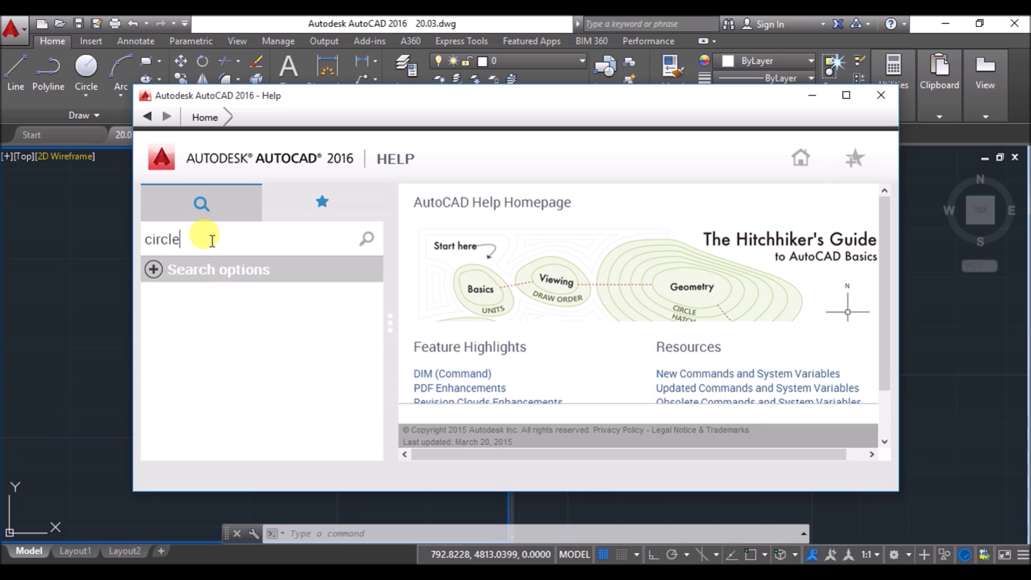
pyautogui.press('Return')
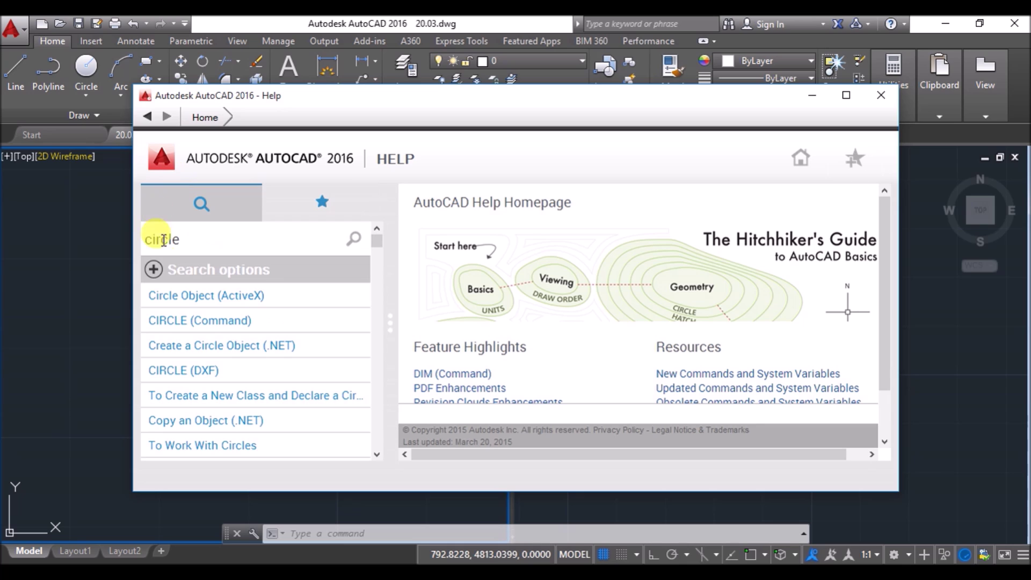
pyautogui.click(221, 321)
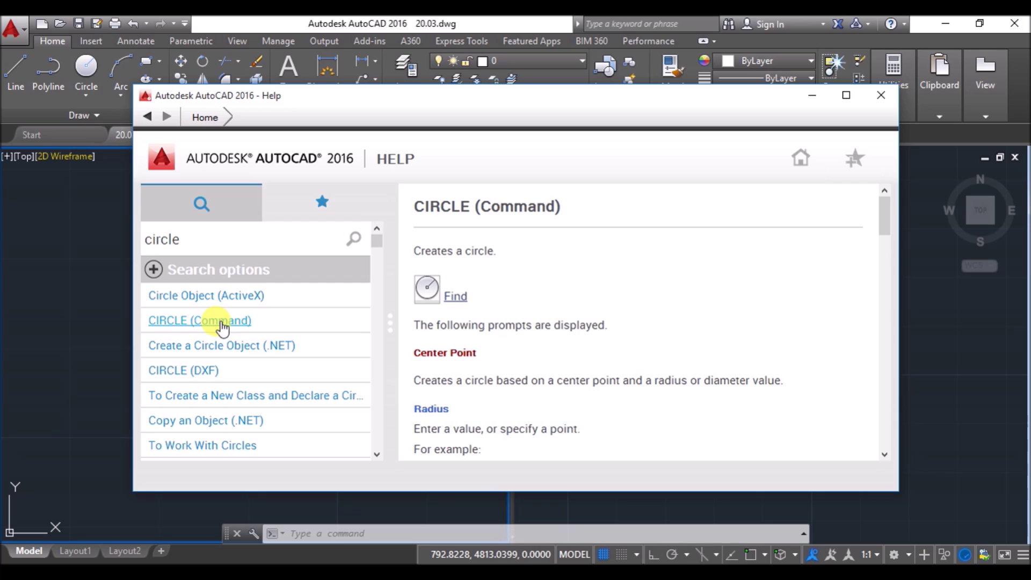
# Step: Read the CIRCLE article's methods alongside the available circle creation options, and close Help
pyautogui.scroll(-4, 666, 338)
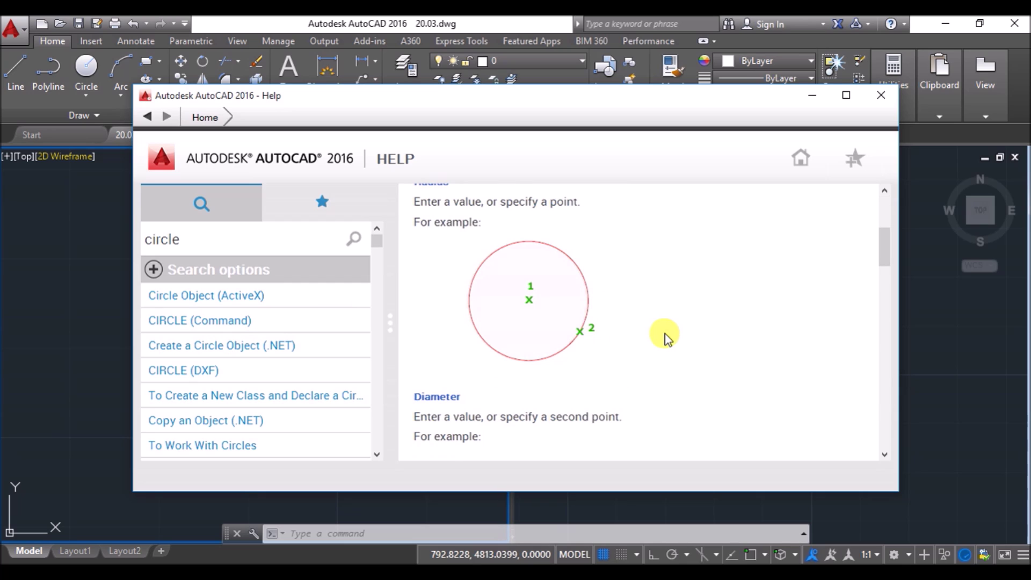
pyautogui.scroll(3, 665, 337)
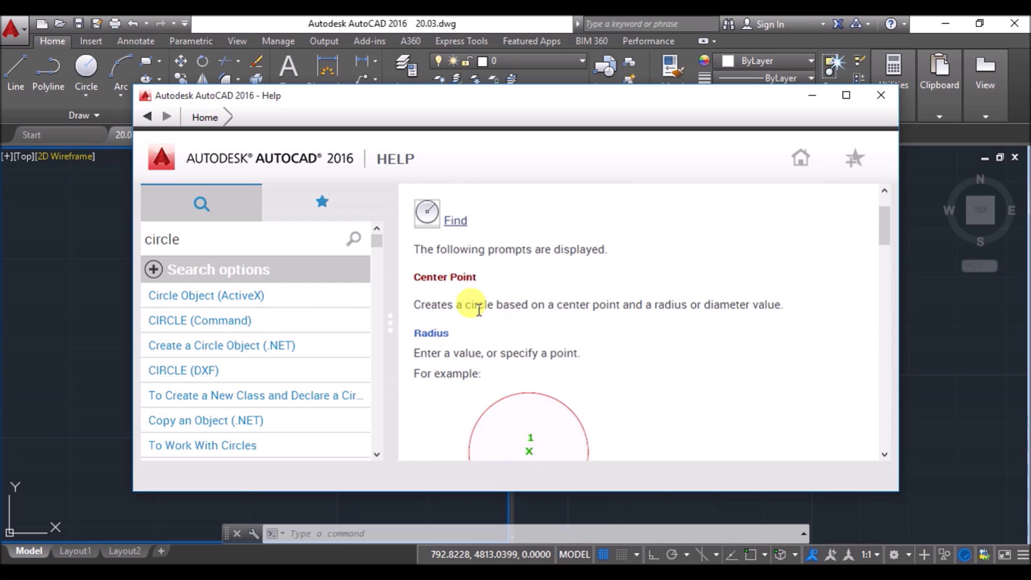
pyautogui.click(85, 92)
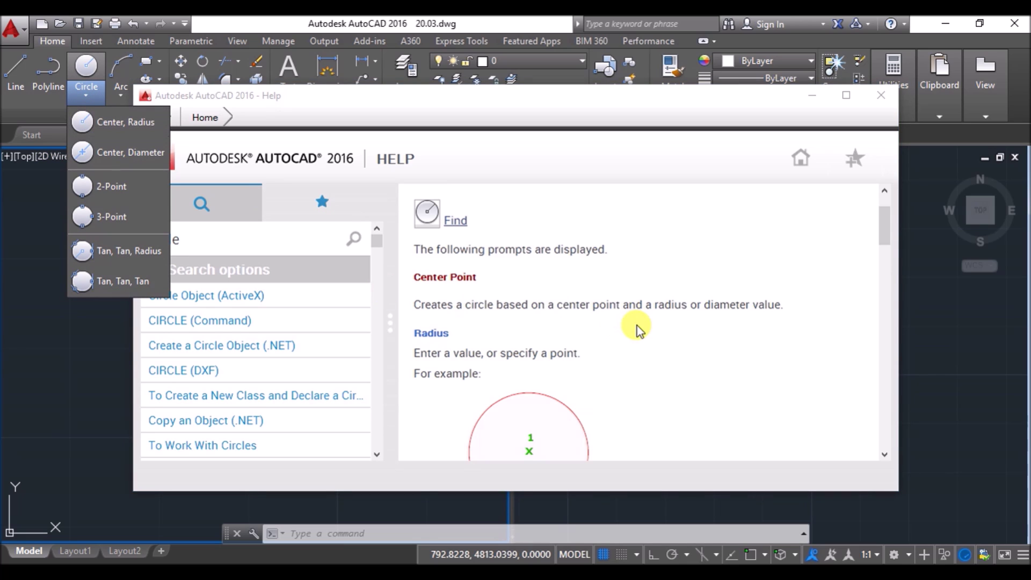
pyautogui.scroll(-5, 637, 328)
pyautogui.scroll(-5, 703, 327)
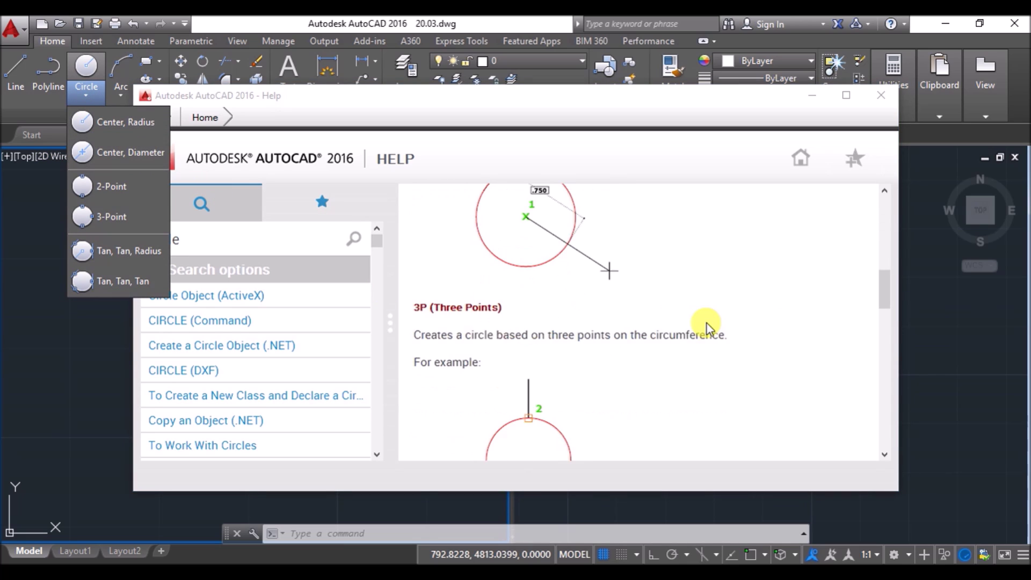
pyautogui.scroll(-2, 778, 335)
pyautogui.scroll(-2, 778, 336)
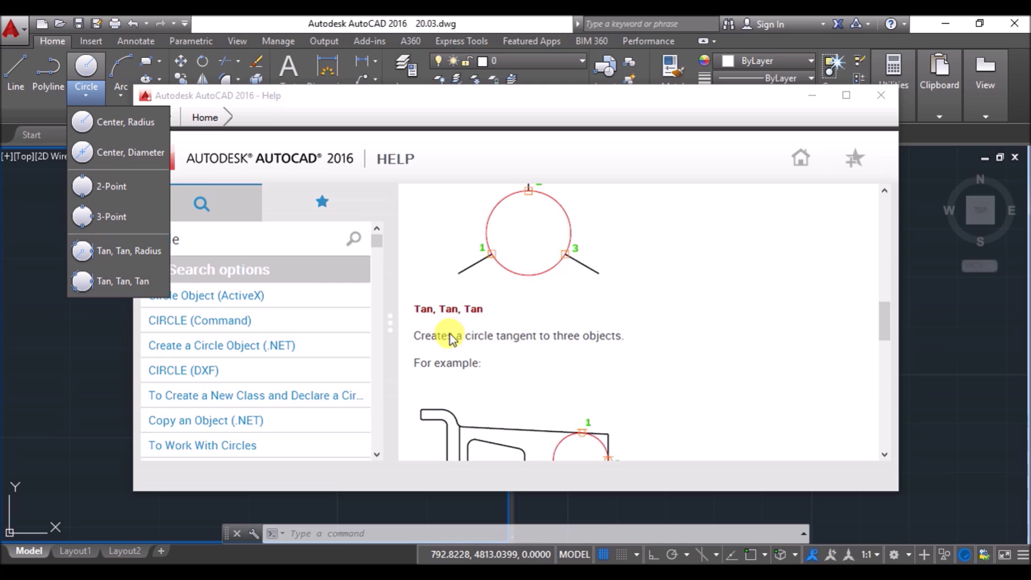
pyautogui.scroll(-5, 780, 304)
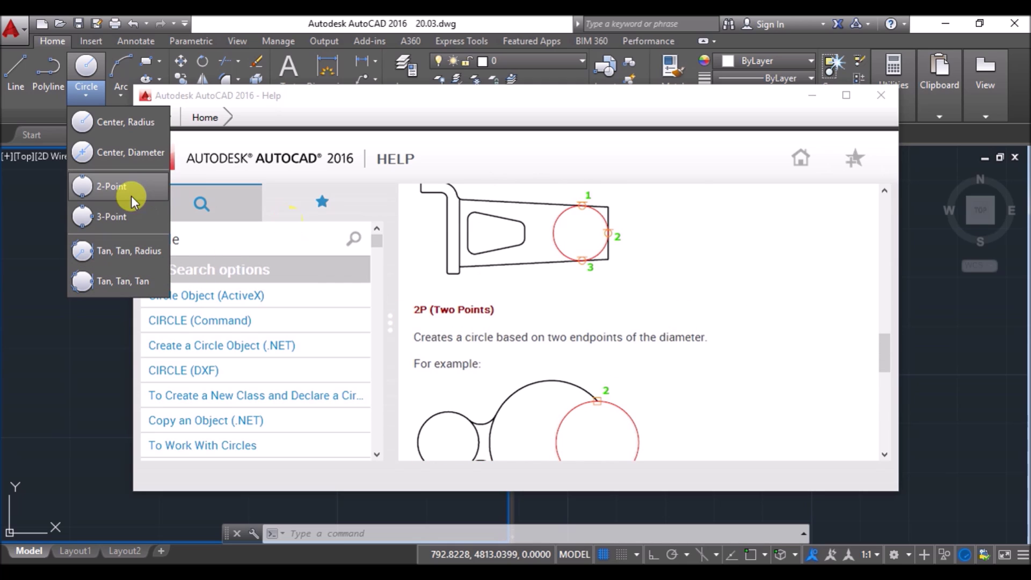
pyautogui.scroll(-5, 759, 345)
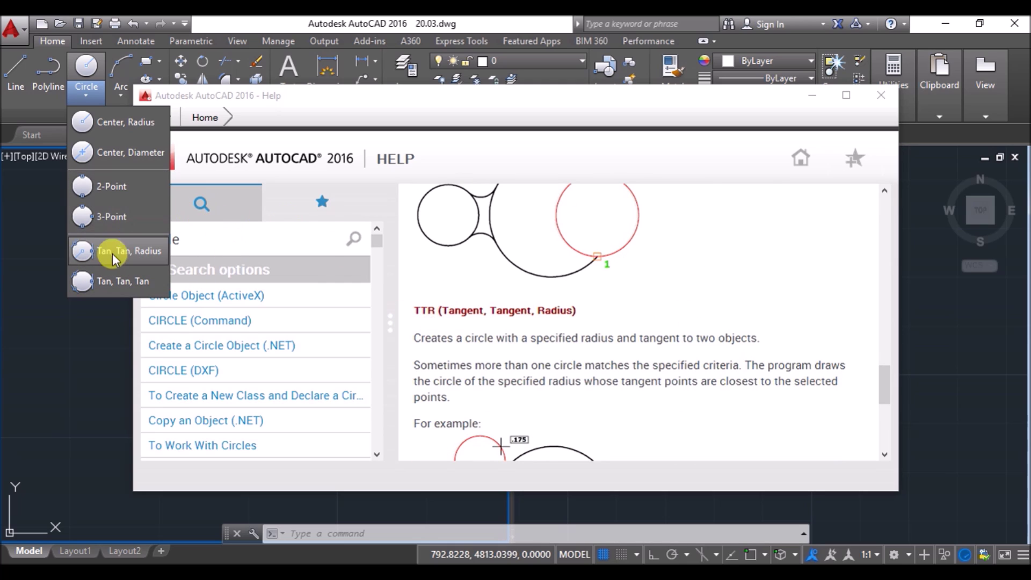
pyautogui.scroll(-4, 682, 384)
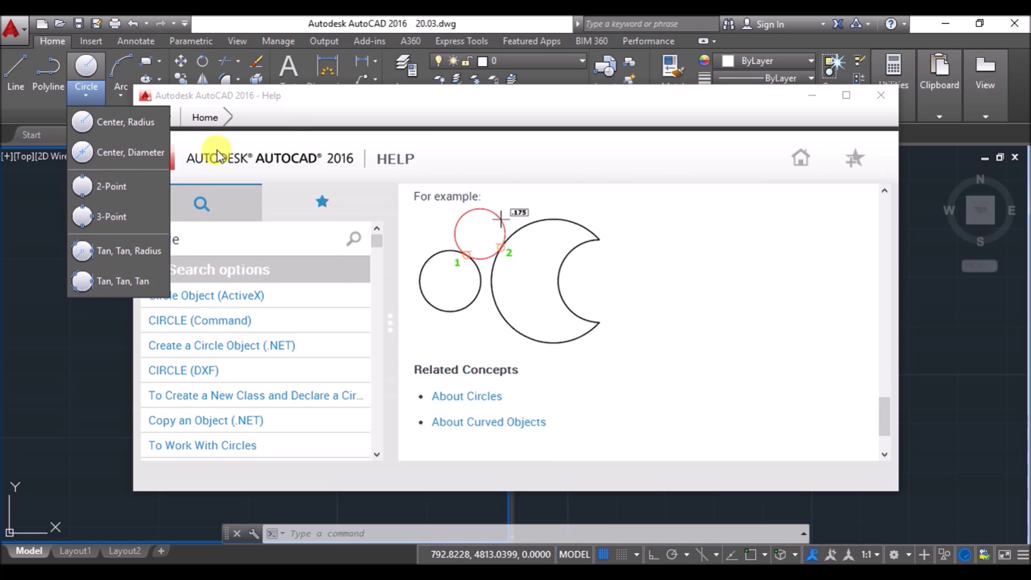
pyautogui.click(186, 237)
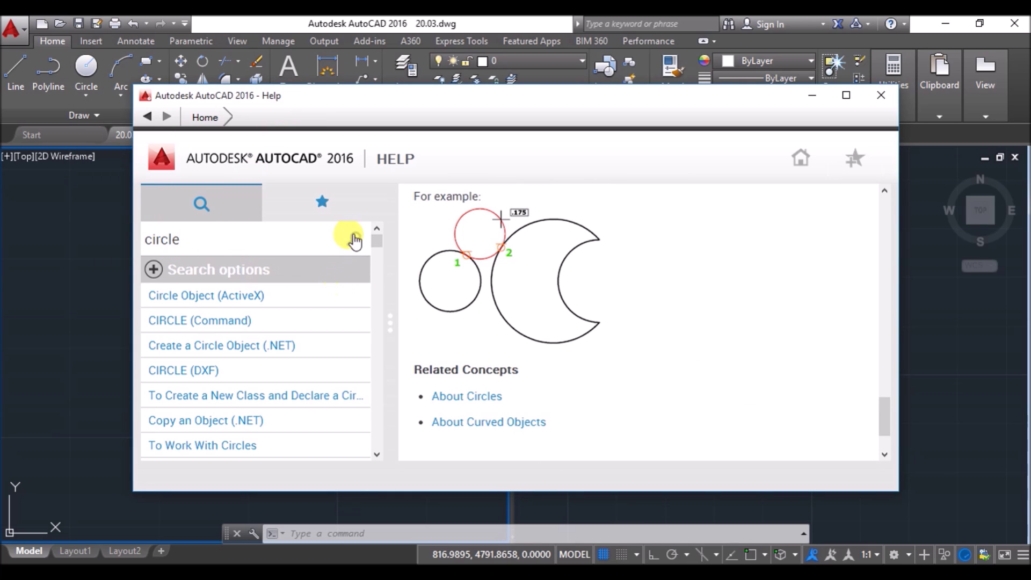
pyautogui.click(880, 95)
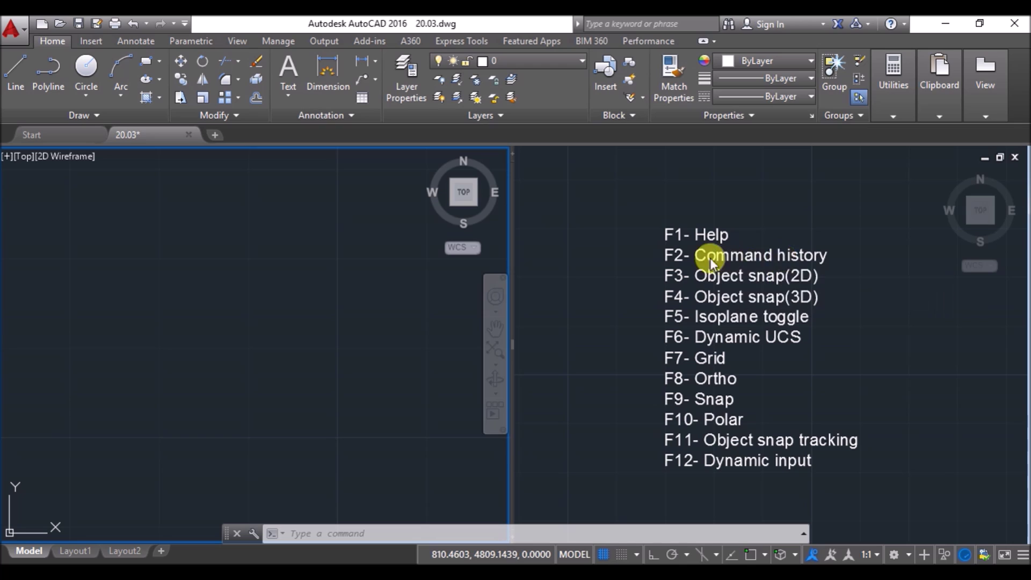
# Step: Examine the command history, cancel at the prompt to compare the latest entries, and close the history
pyautogui.press('F2')
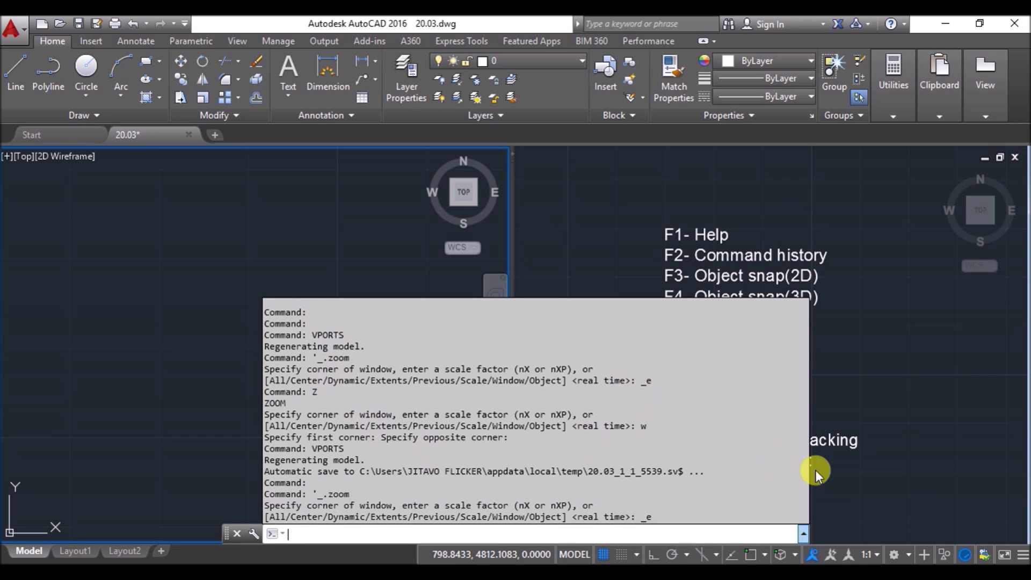
pyautogui.moveTo(800, 446); pyautogui.dragTo(801, 468)
pyautogui.press('F2')
pyautogui.press('Escape')
pyautogui.press('F2')
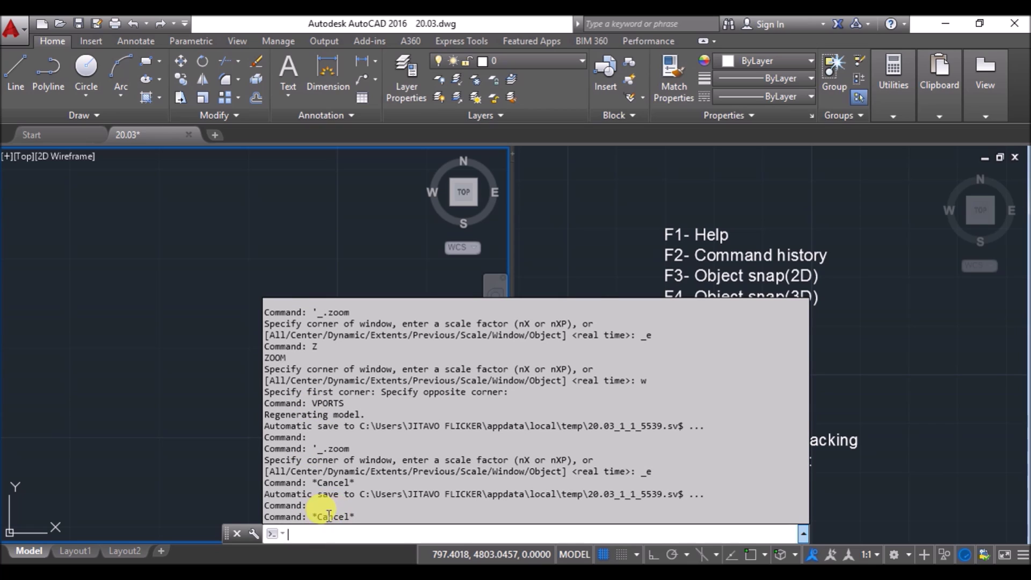
pyautogui.press('F2')
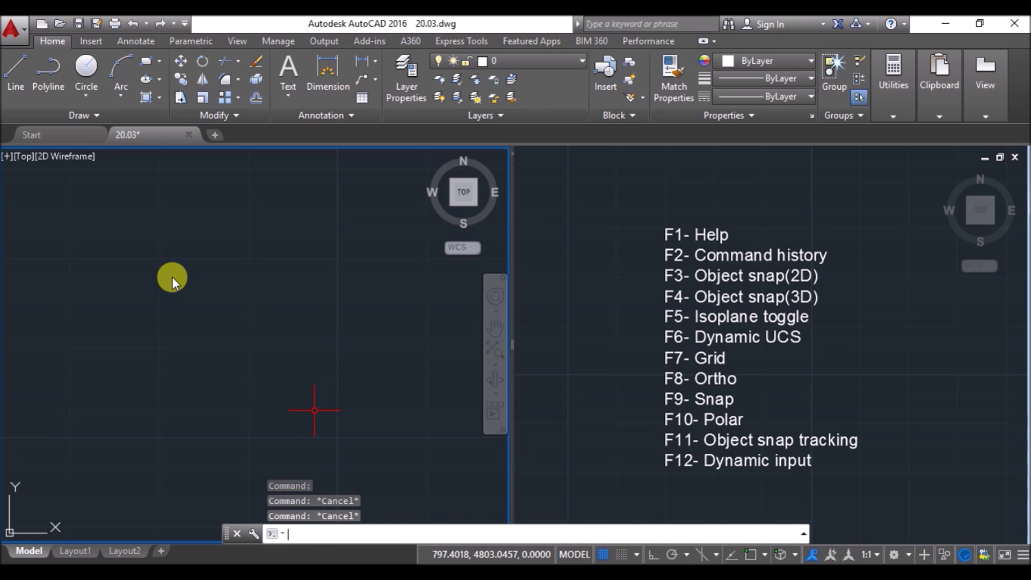
pyautogui.press('F2')
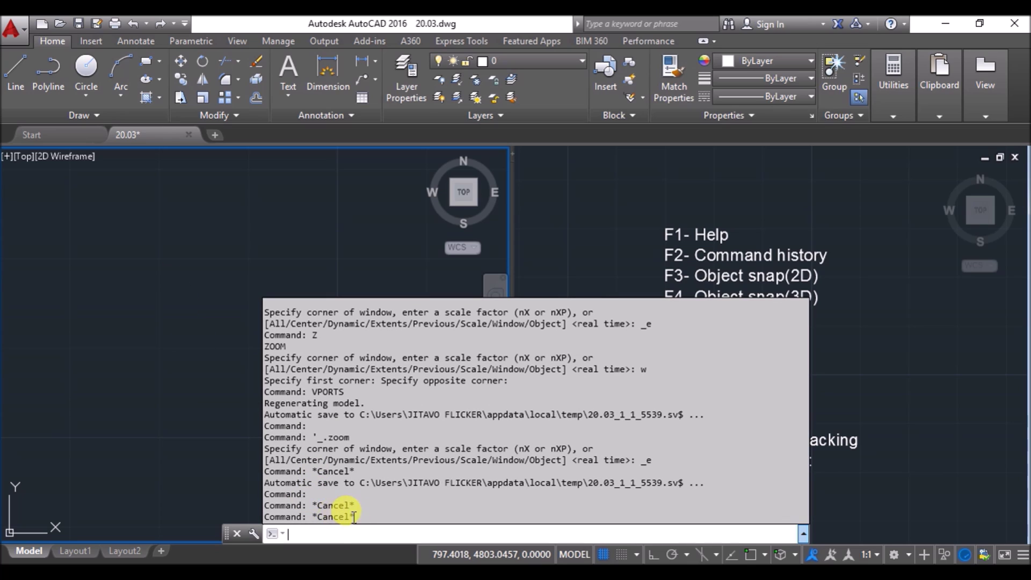
pyautogui.press('F2')
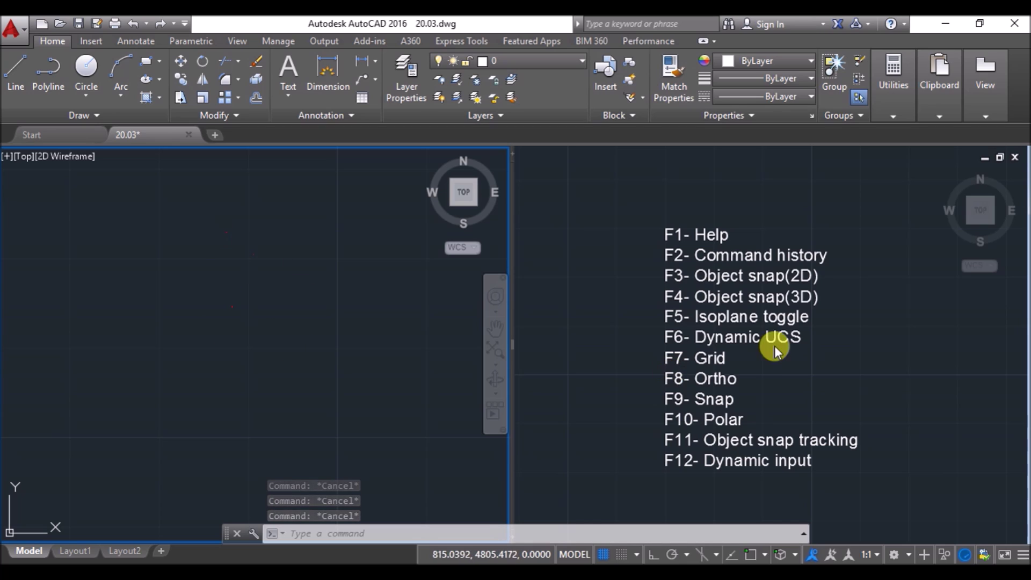
# Step: Undo the last rectangle and circle, and draw a circle of about 3.49 radius in the active viewport
pyautogui.hotkey('ctrl', 'z')
pyautogui.hotkey('ctrl', 'z')
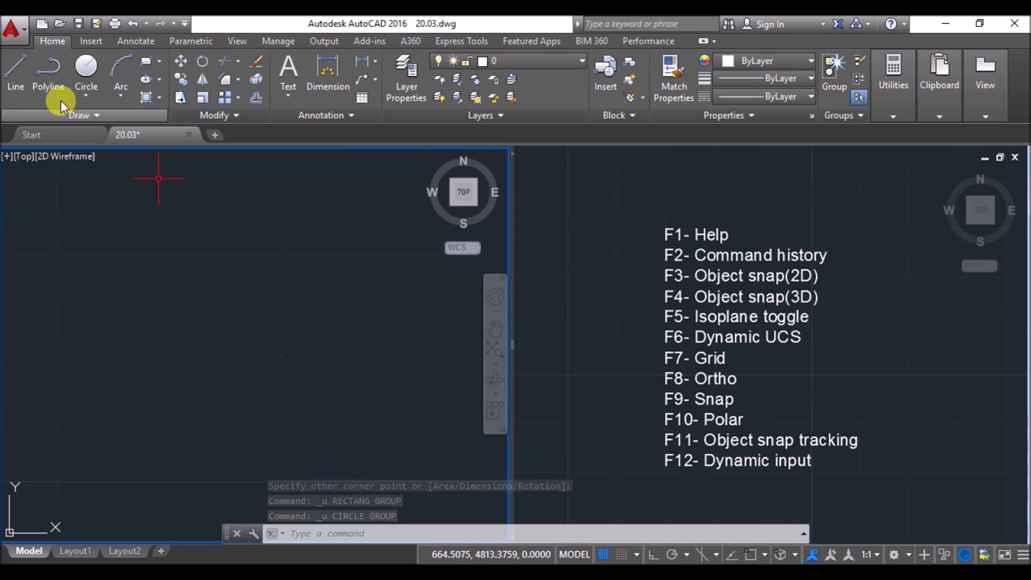
pyautogui.click(86, 71)
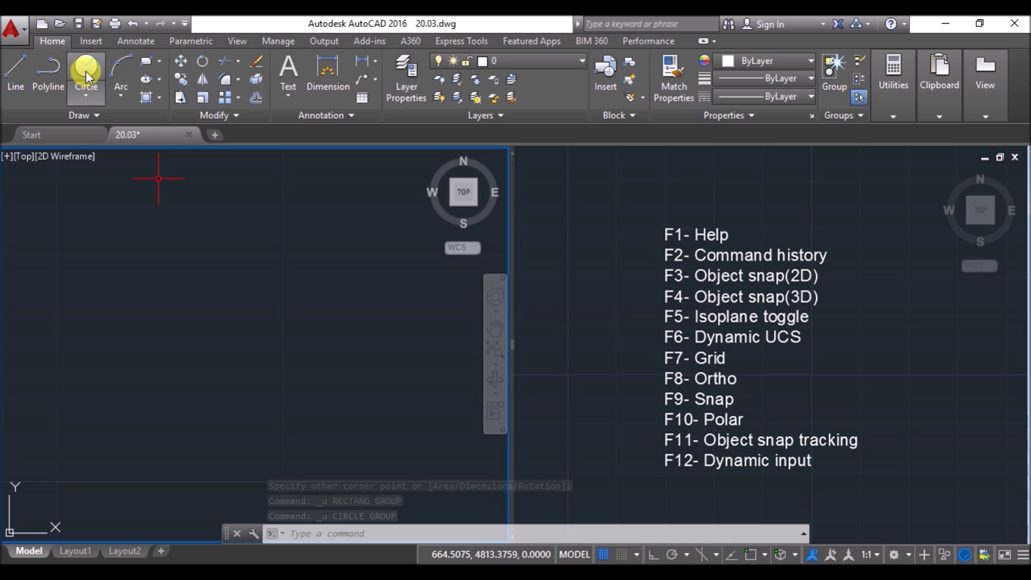
pyautogui.click(89, 288)
pyautogui.click(123, 218)
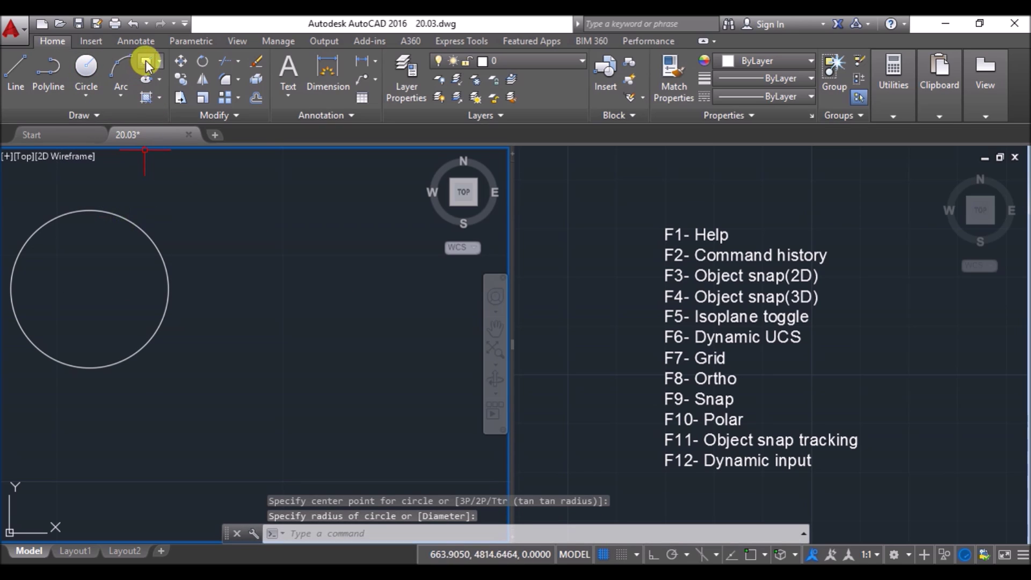
# Step: Draw a rectangle to the right of the circle by two opposite corners
pyautogui.click(146, 60)
pyautogui.click(233, 204)
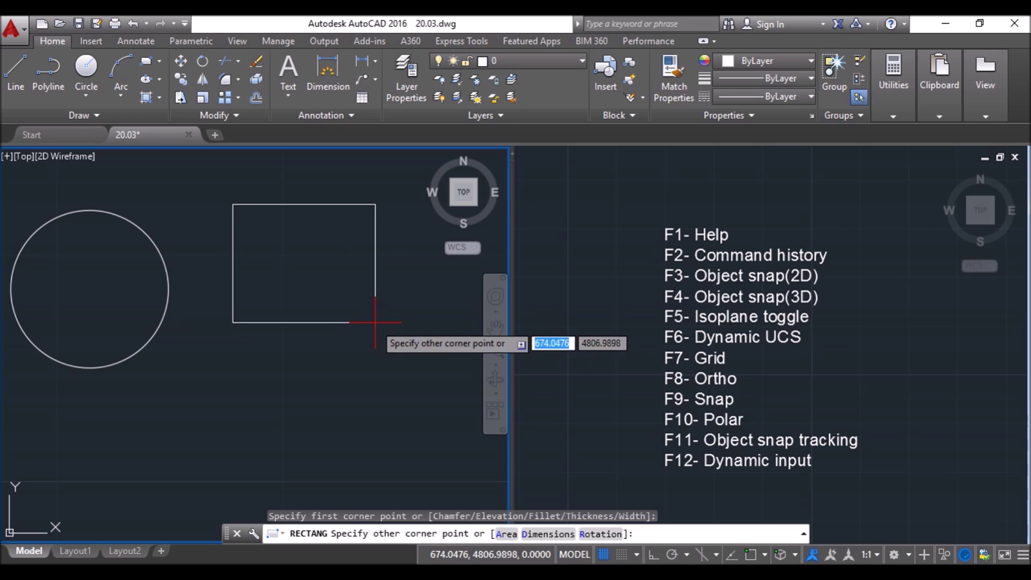
pyautogui.click(405, 316)
# Step: Draw a horizontal line below the rectangle with Ortho turned on
pyautogui.click(17, 73)
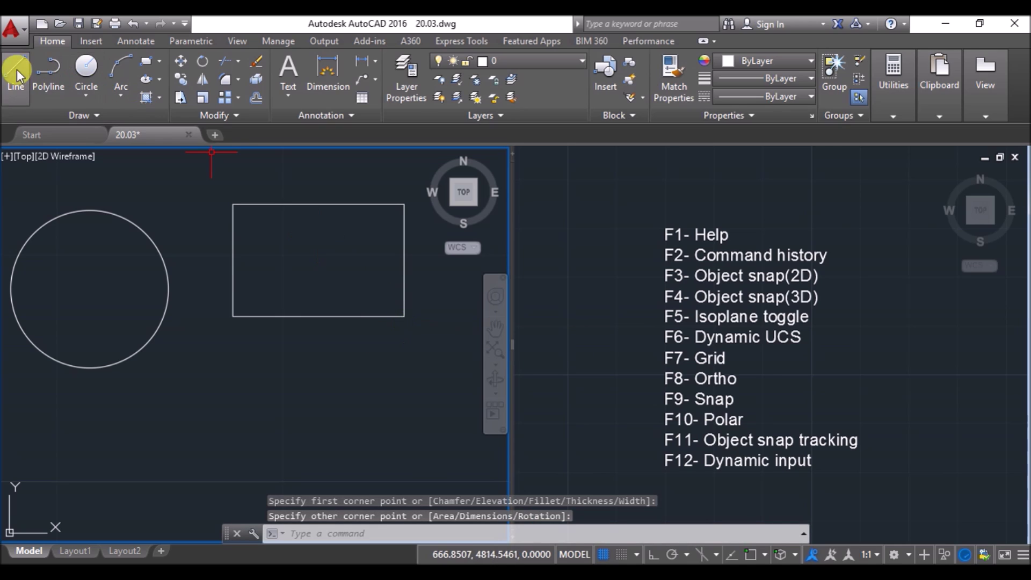
pyautogui.click(177, 423)
pyautogui.press('F8')
pyautogui.click(359, 421)
pyautogui.press('Return')
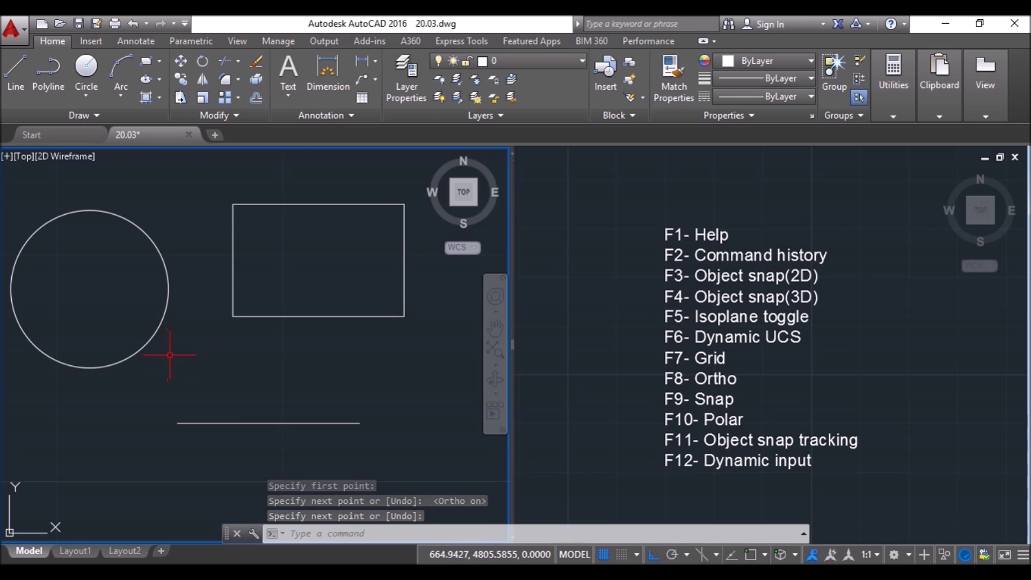
# Step: Draw a circle of about 1.74 radius inside the large circle, placing its center by eye near the middle
pyautogui.moveTo(168, 352); pyautogui.dragTo(184, 375, button='middle')
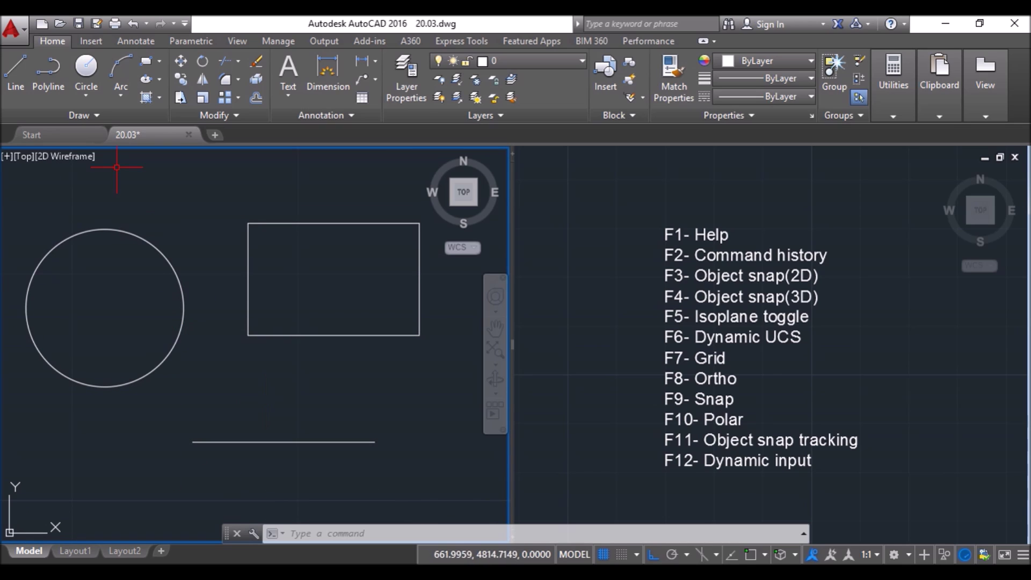
pyautogui.click(86, 66)
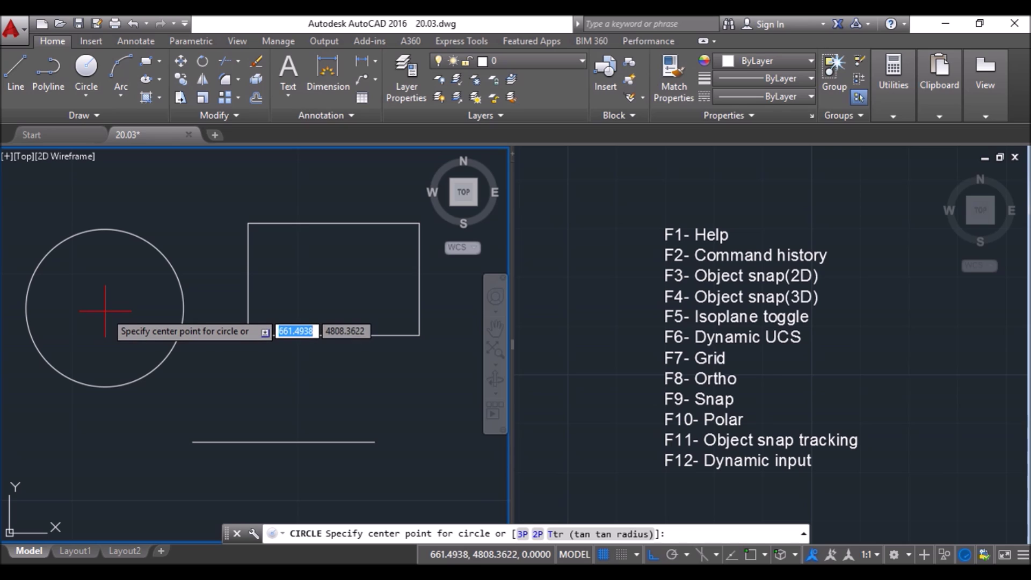
pyautogui.click(106, 311)
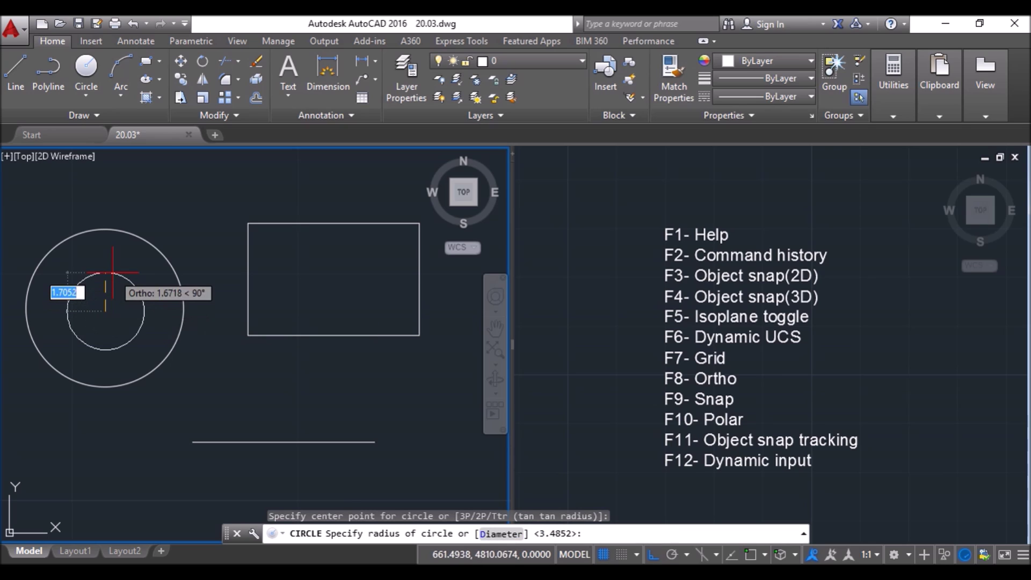
pyautogui.click(113, 272)
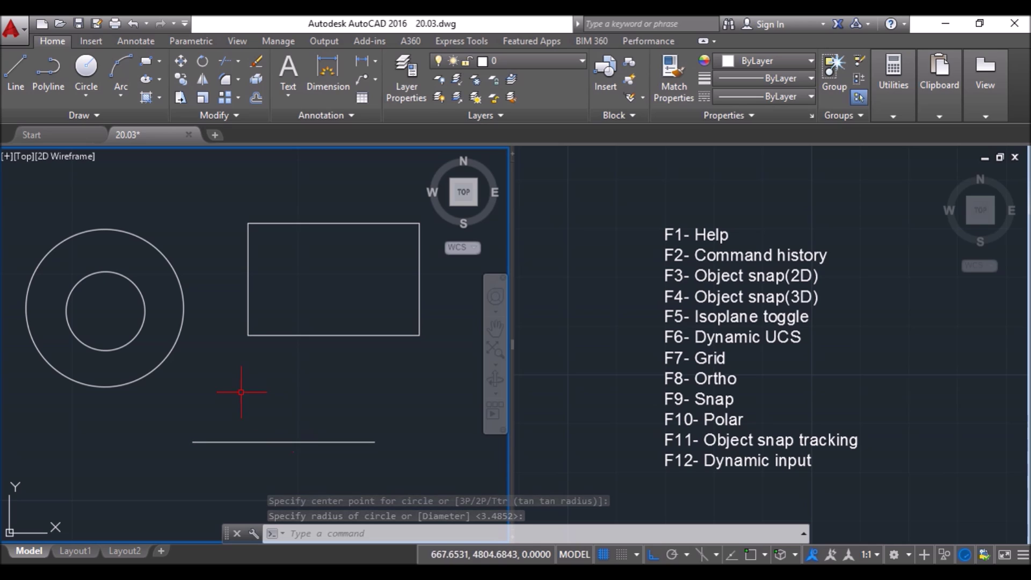
# Step: Draw a circle of about 1.91 radius centered by eye near the middle of the horizontal line
pyautogui.click(86, 67)
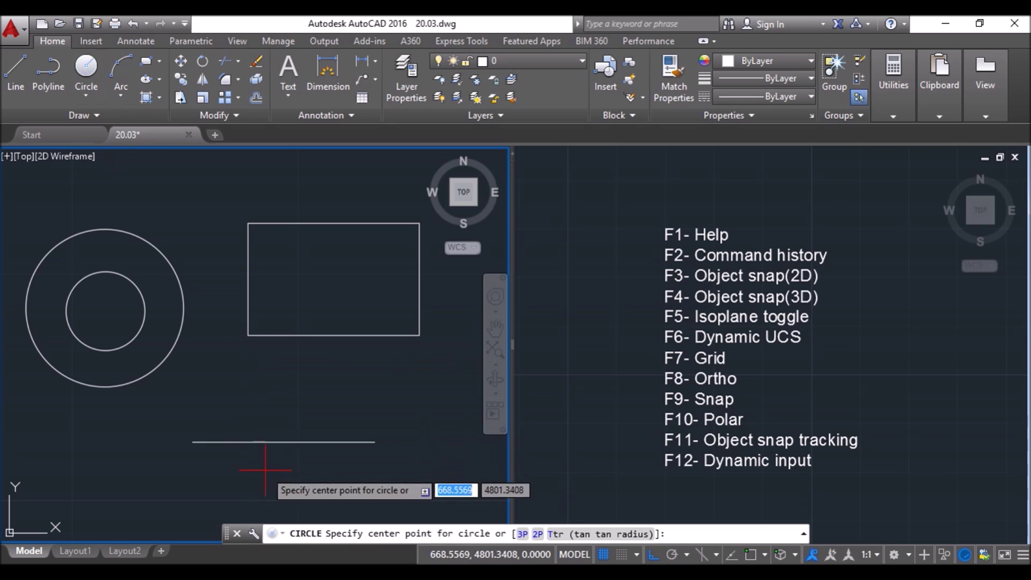
pyautogui.click(285, 442)
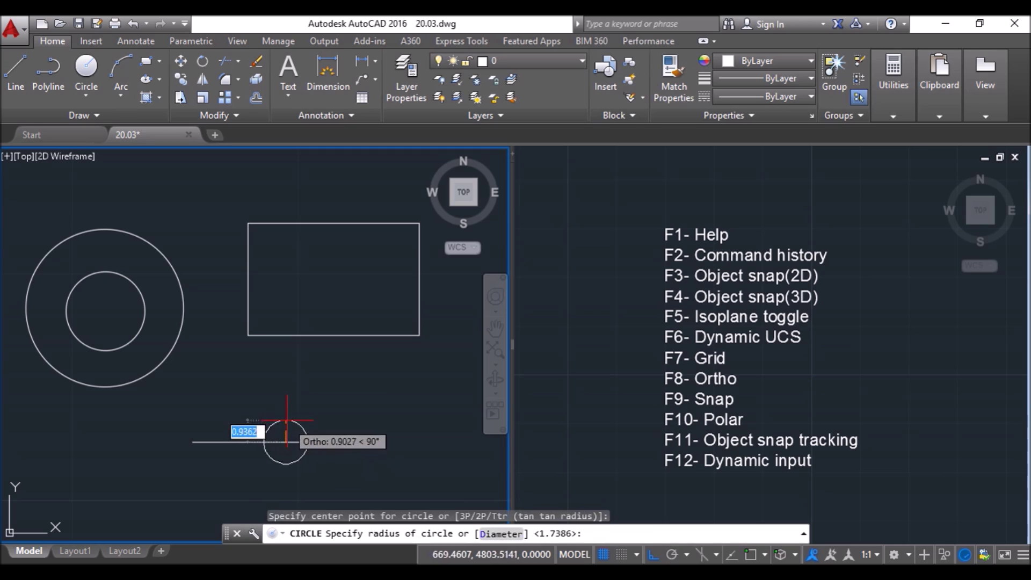
pyautogui.click(294, 399)
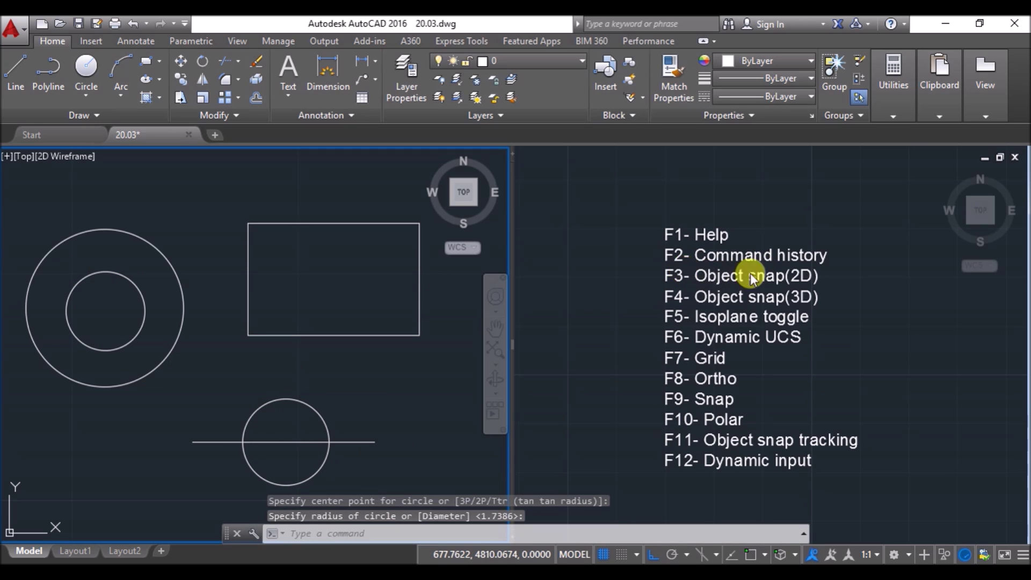
# Step: Turn on 2D object snap and replace the inner circle with one of about 2.07 radius snapped to the large circle's center
pyautogui.click(750, 554)
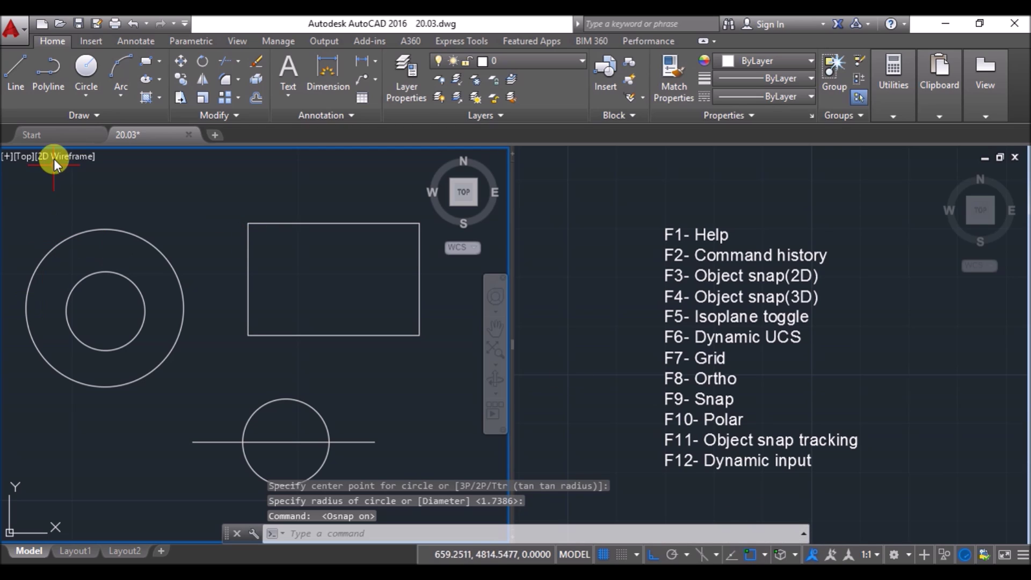
pyautogui.click(86, 67)
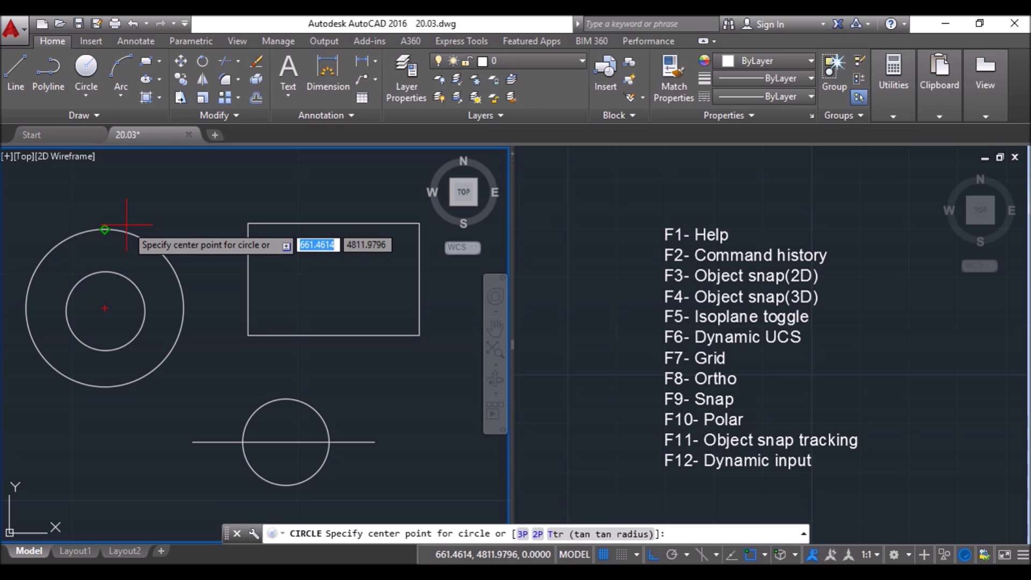
pyautogui.click(105, 309)
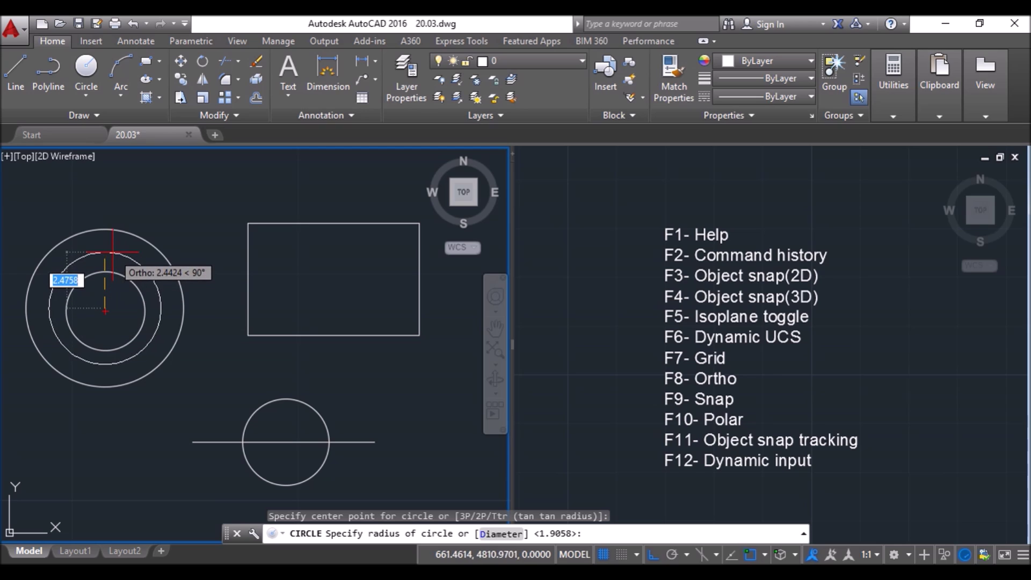
pyautogui.click(104, 262)
pyautogui.click(104, 270)
pyautogui.press('Delete')
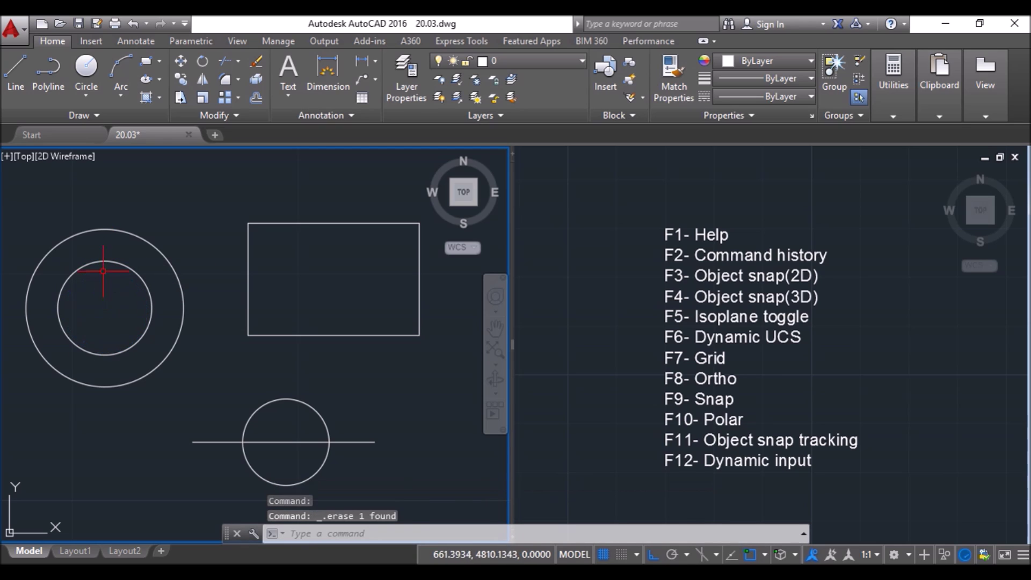
# Step: Replace the circle on the horizontal line with one of about 1.51 radius snapped to the line's midpoint
pyautogui.click(87, 66)
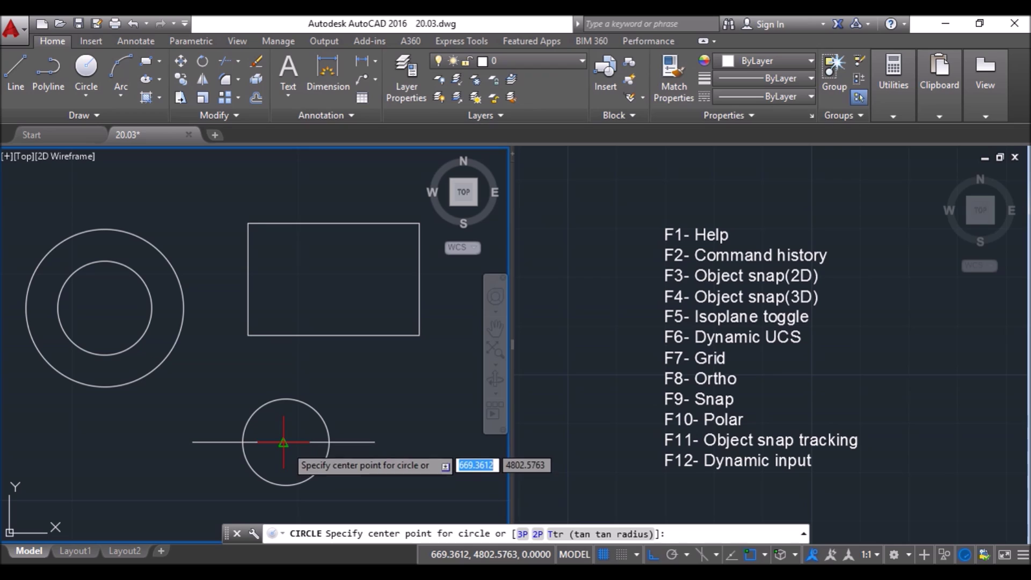
pyautogui.click(284, 442)
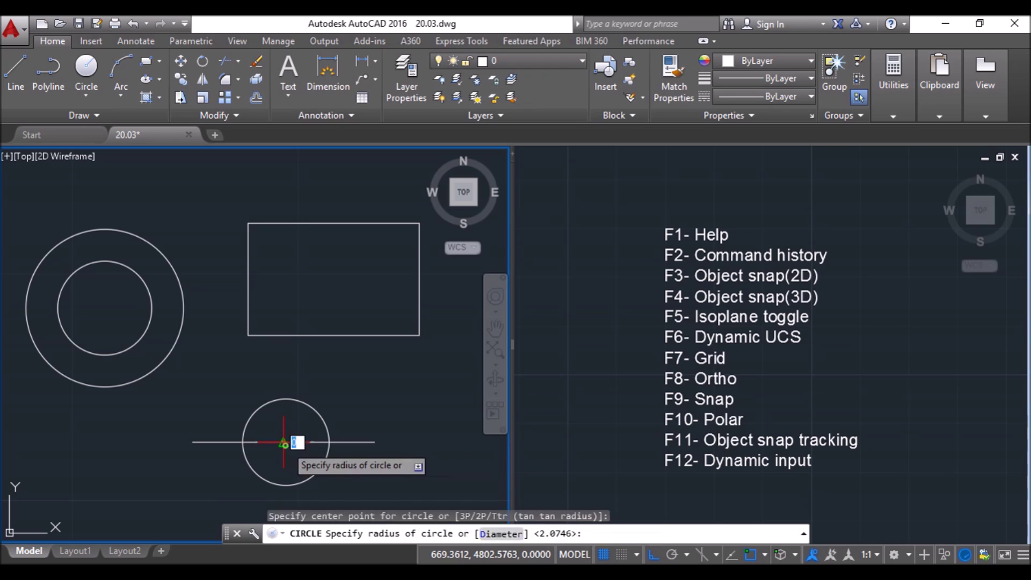
pyautogui.click(286, 408)
pyautogui.click(305, 400)
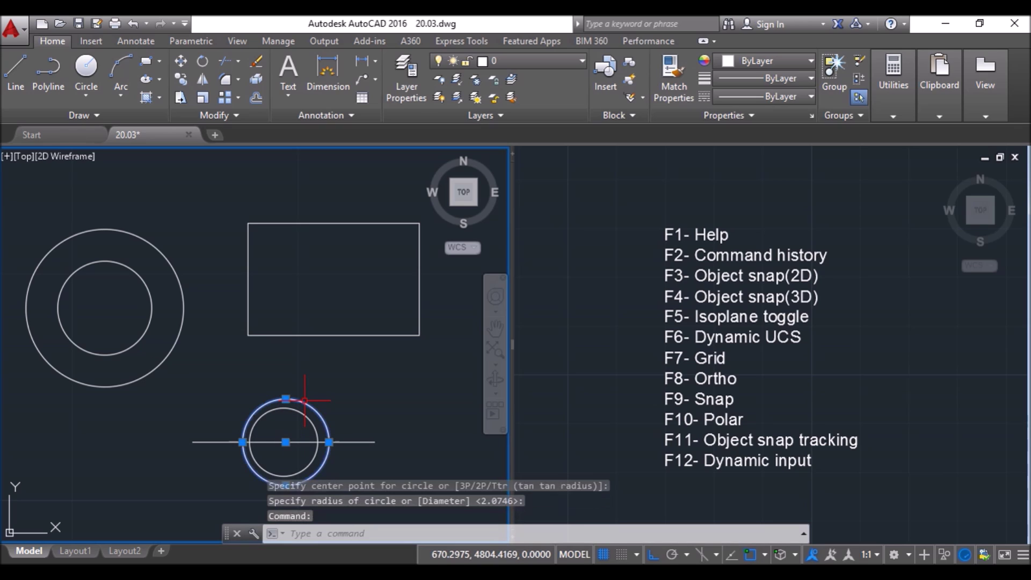
pyautogui.press('Delete')
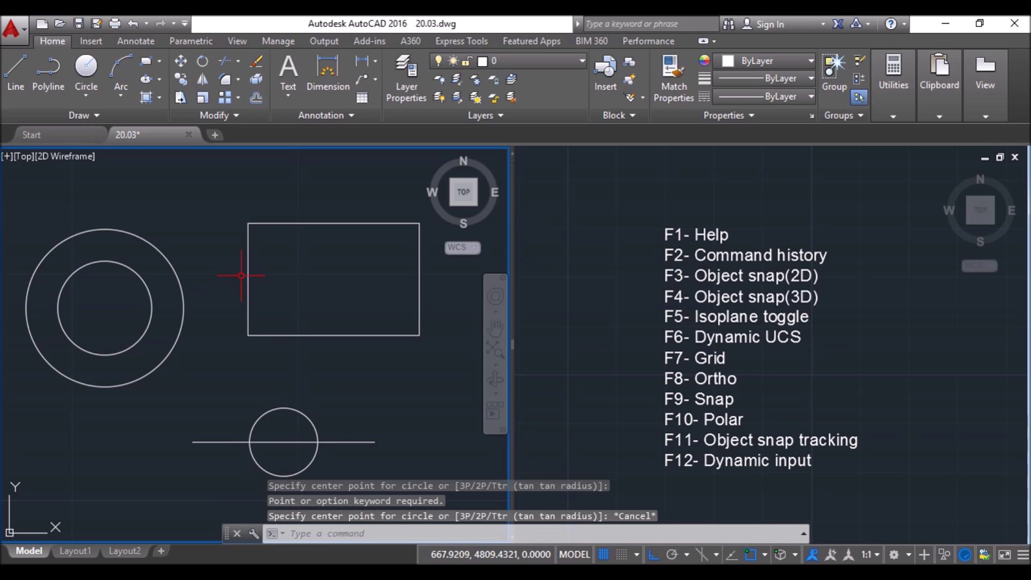
# Step: Preview the rectangle's geometric center snap with the Circle command, cancel it, and review the list of 2D object snap modes
pyautogui.click(86, 67)
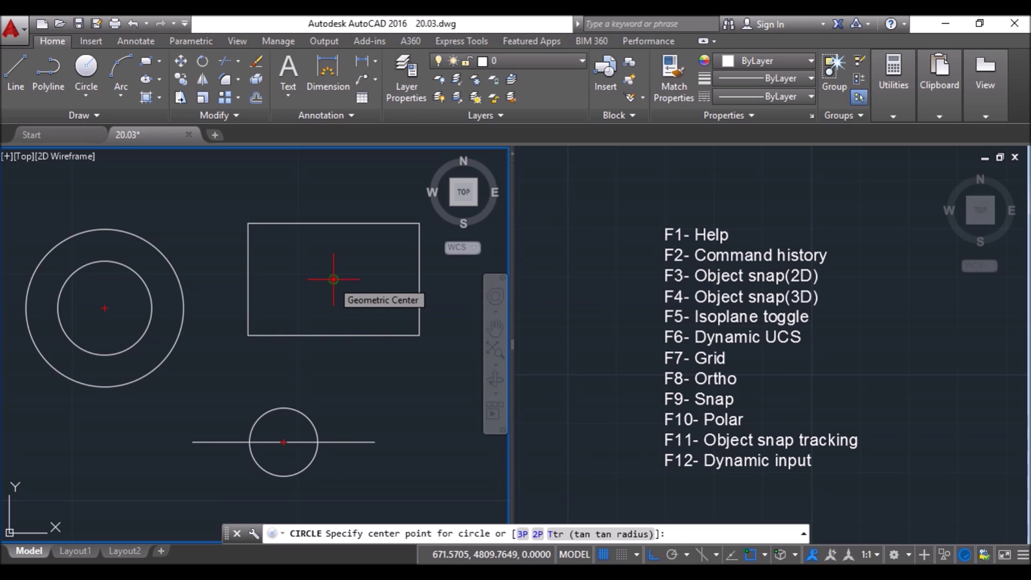
pyautogui.press('Escape')
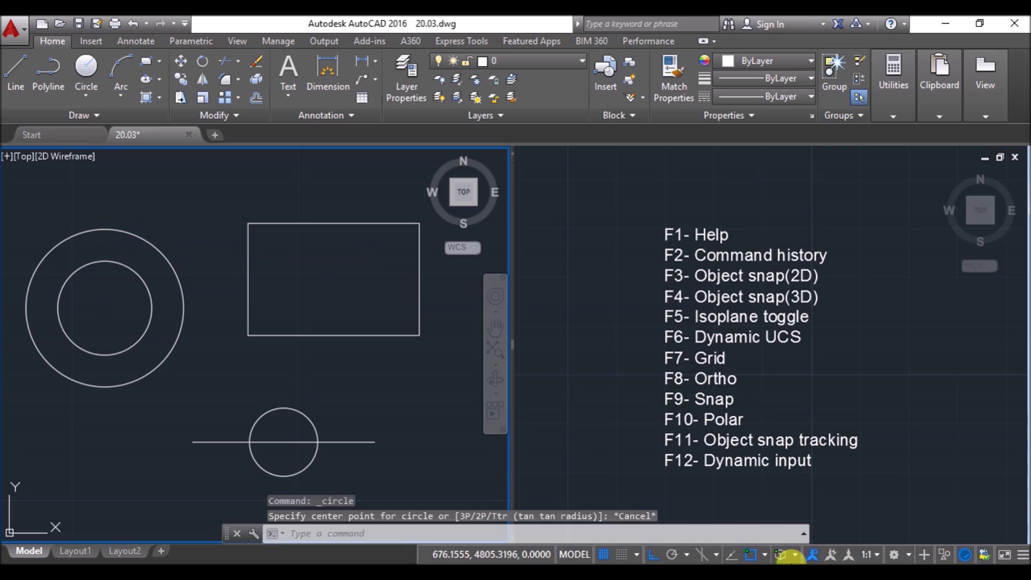
pyautogui.rightClick(757, 555)
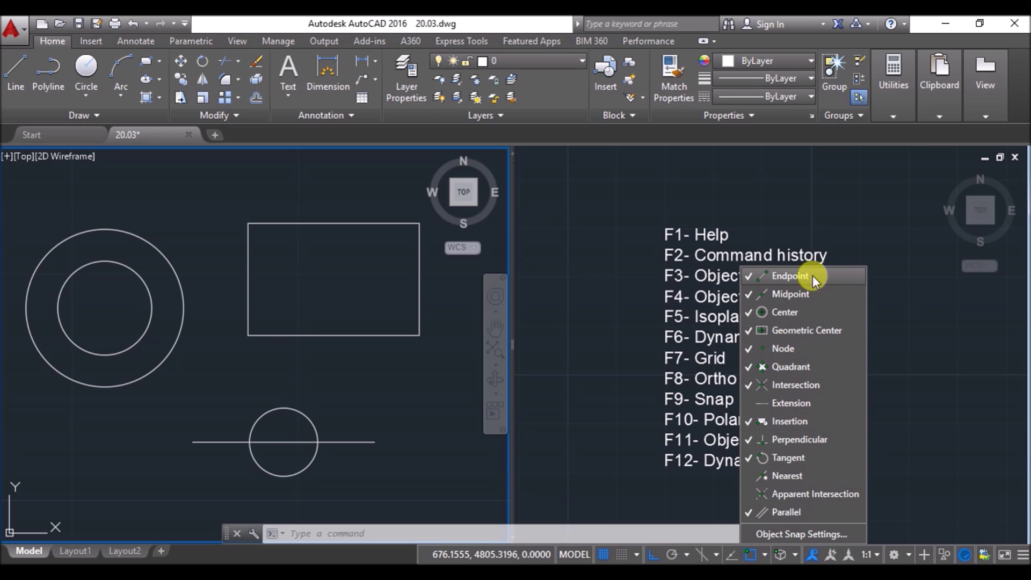
pyautogui.click(311, 372)
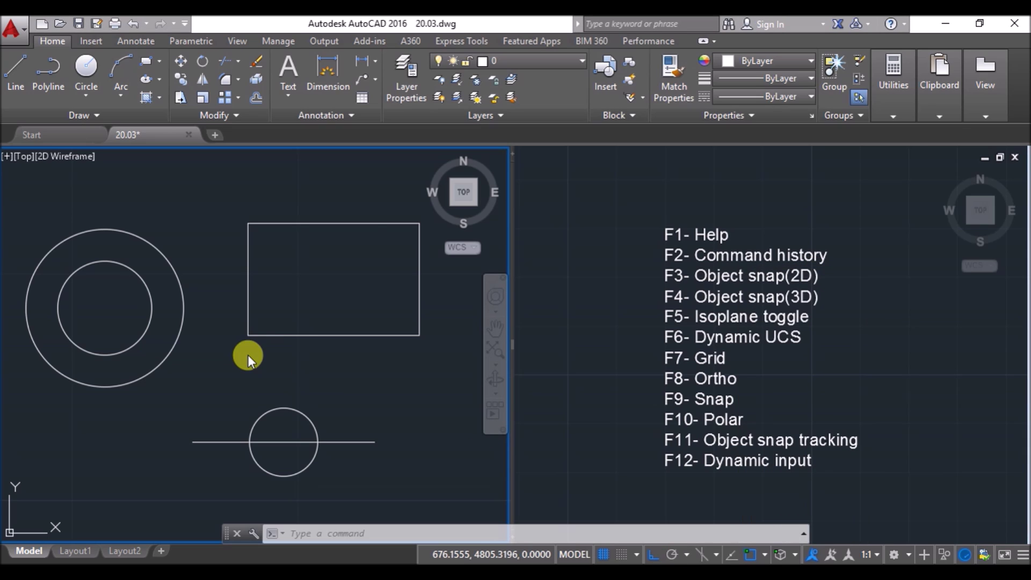
# Step: Erase the circles, the rectangle and the horizontal line together with a crossing selection
pyautogui.click(387, 189)
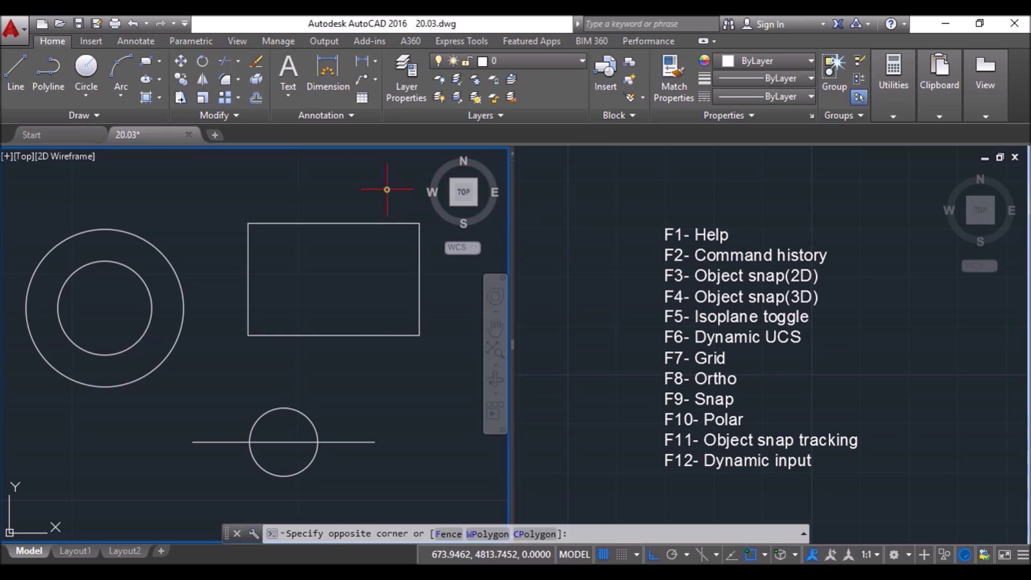
pyautogui.click(100, 458)
pyautogui.press('Delete')
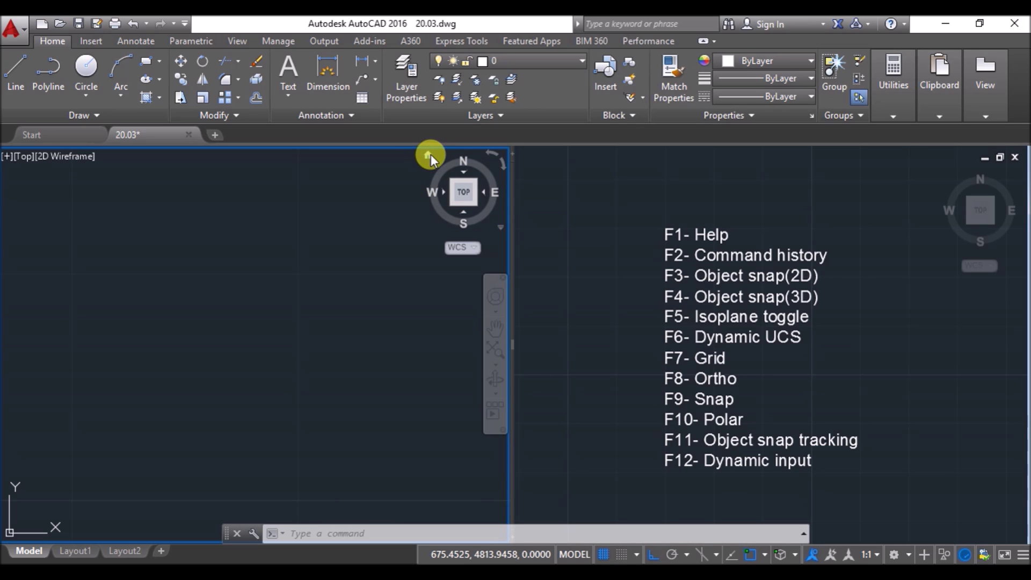
# Step: Switch to the SW Isometric view and draw a solid box about 4.64 high by two base corners and a height
pyautogui.click(451, 204)
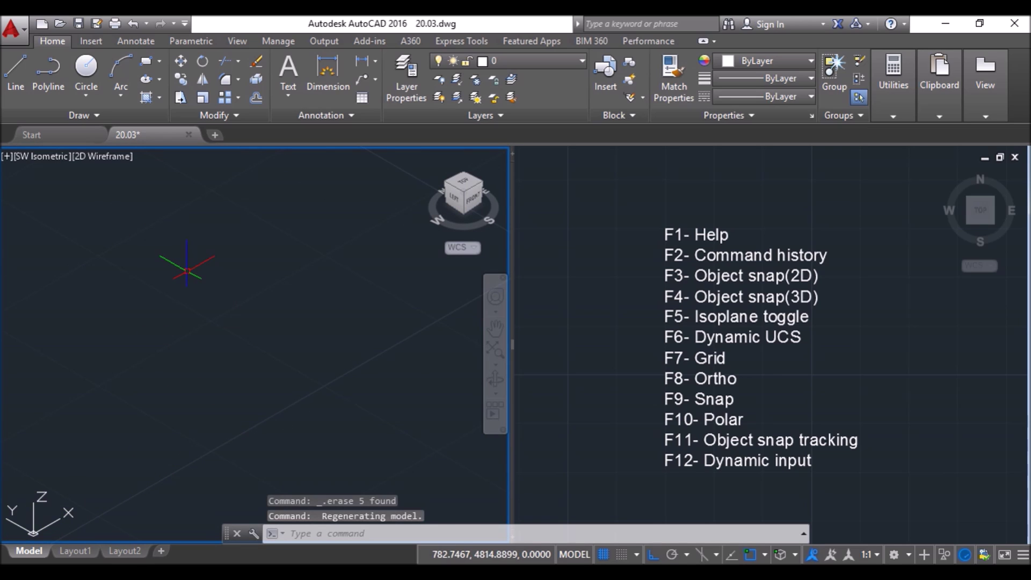
pyautogui.write('BOX')
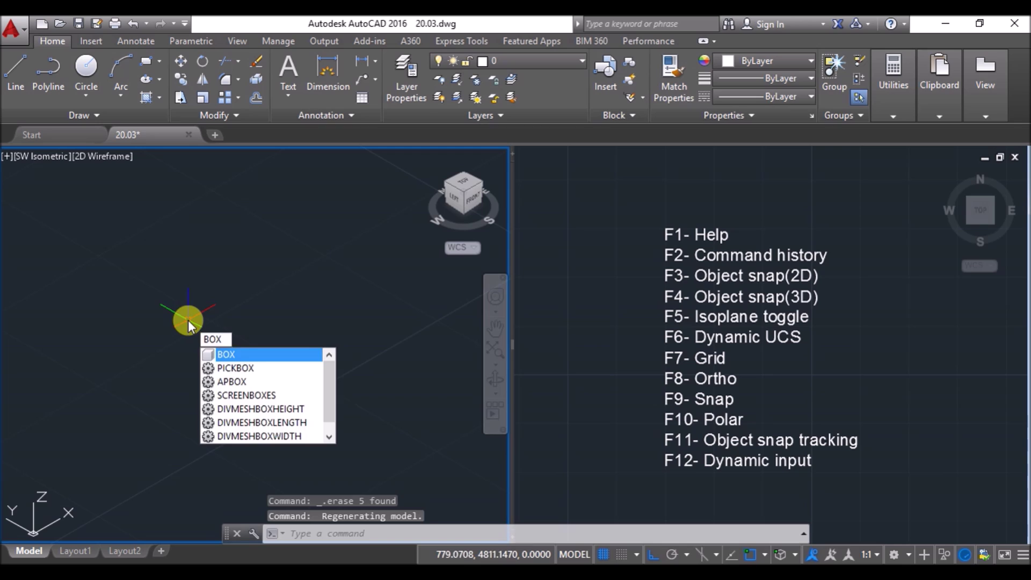
pyautogui.press('Return')
pyautogui.click(185, 411)
pyautogui.click(218, 289)
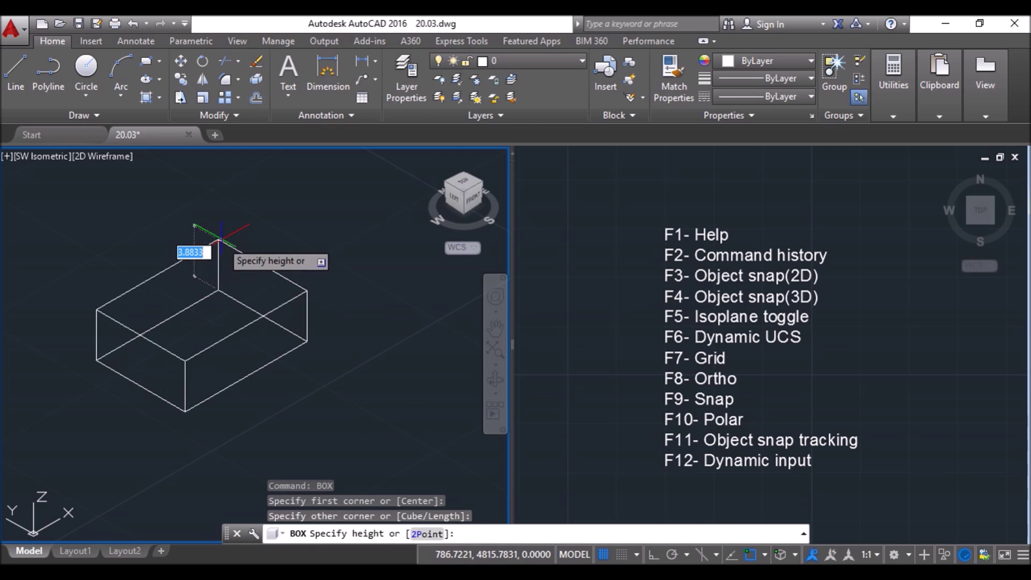
pyautogui.click(220, 239)
# Step: Set the isometric viewport's visual style to Conceptual and center the box in view
pyautogui.click(110, 155)
pyautogui.click(151, 211)
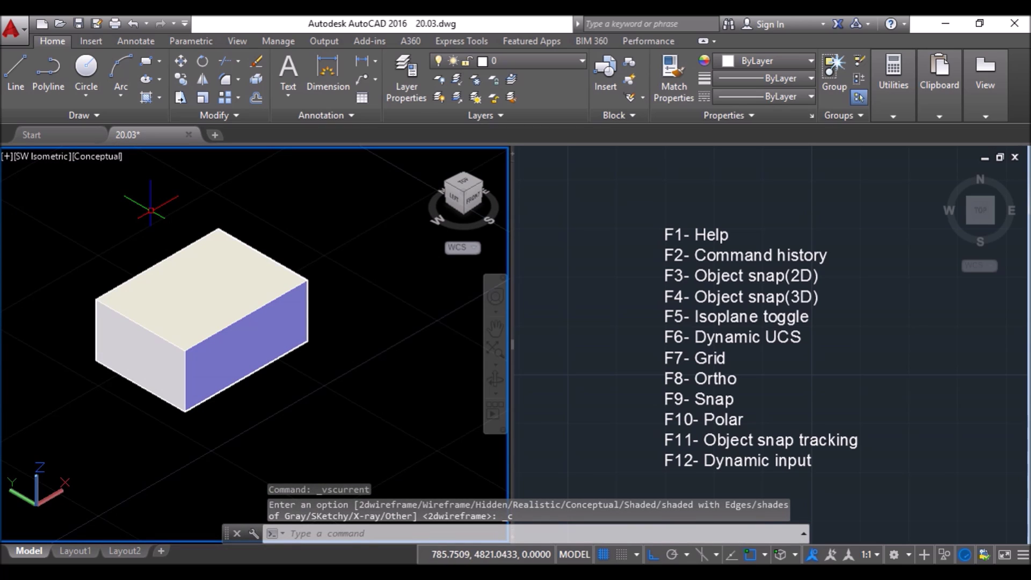
pyautogui.moveTo(99, 242); pyautogui.dragTo(157, 264, button='middle')
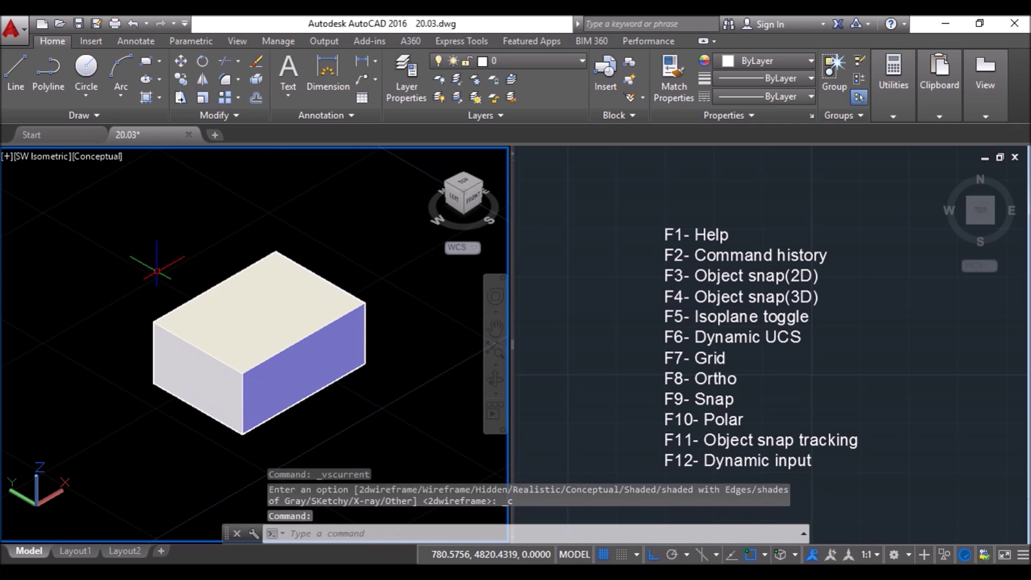
# Step: Turn on 3D object snap and draw a circle of radius 2 at the center of the box's top face
pyautogui.click(85, 69)
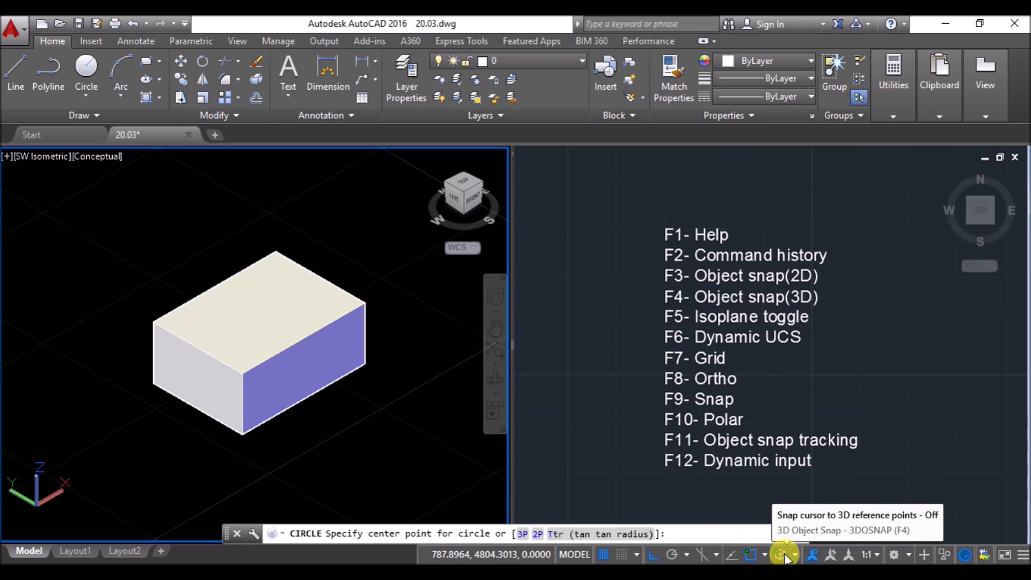
pyautogui.click(259, 313)
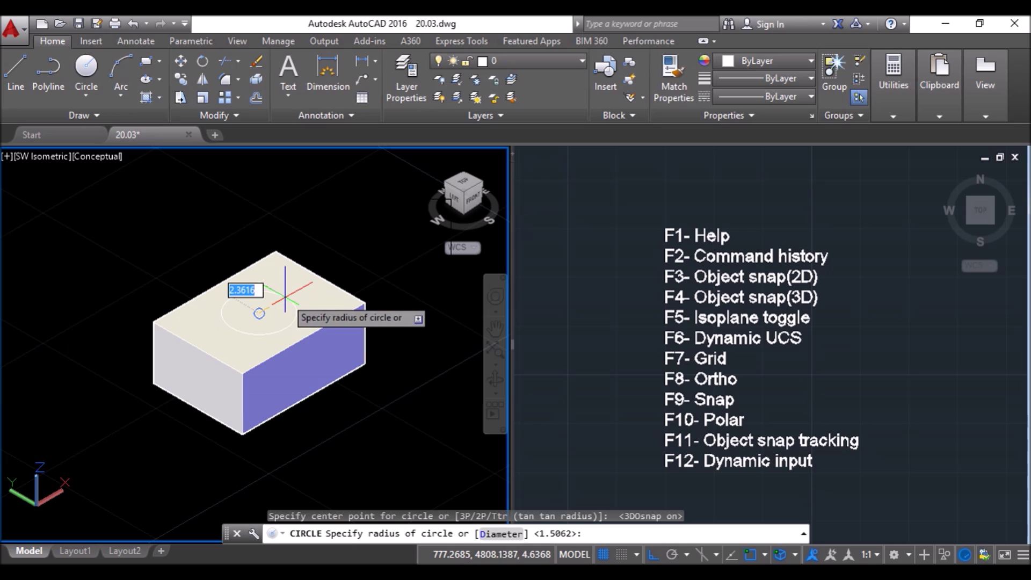
pyautogui.write('2')
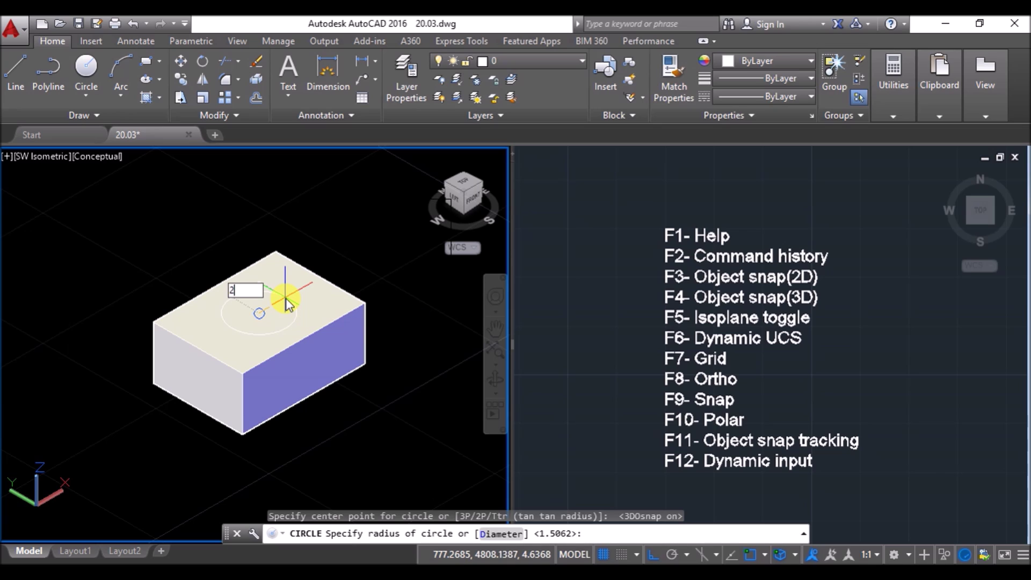
pyautogui.press('Return')
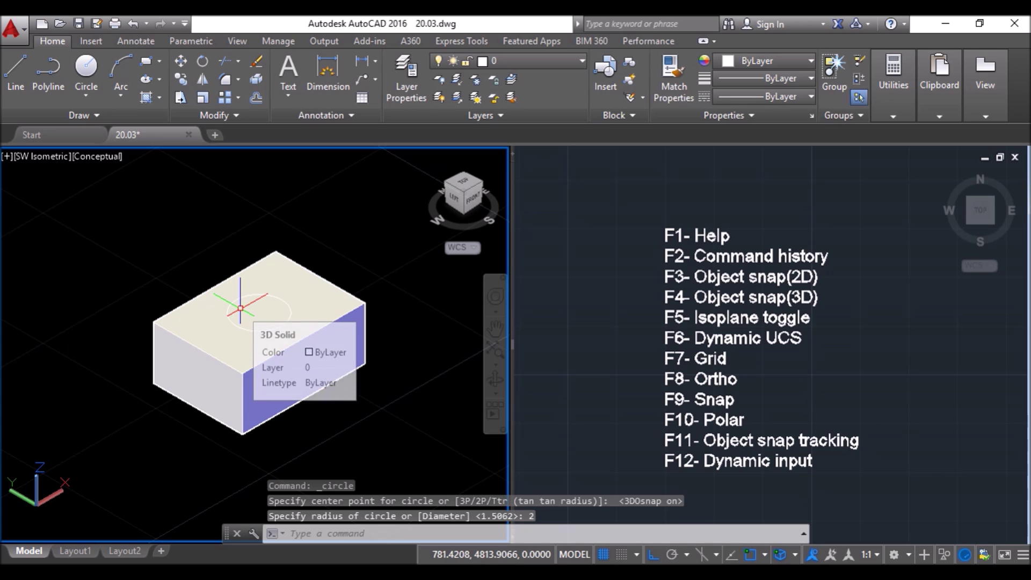
# Step: Erase the circle on the box's top face with a window selection that leaves out the box
pyautogui.click(110, 224)
pyautogui.click(379, 394)
pyautogui.press('Delete')
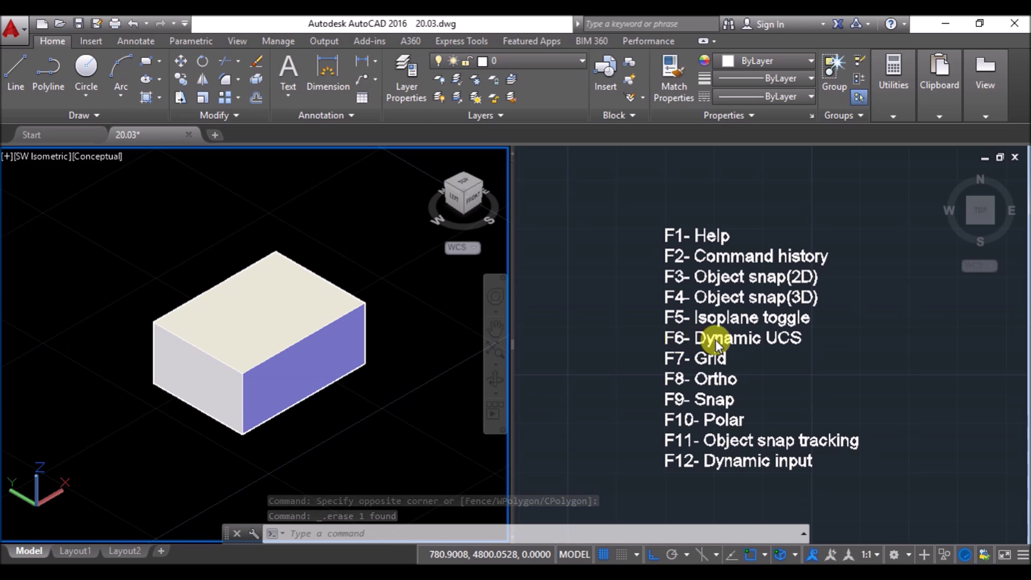
pyautogui.click(87, 68)
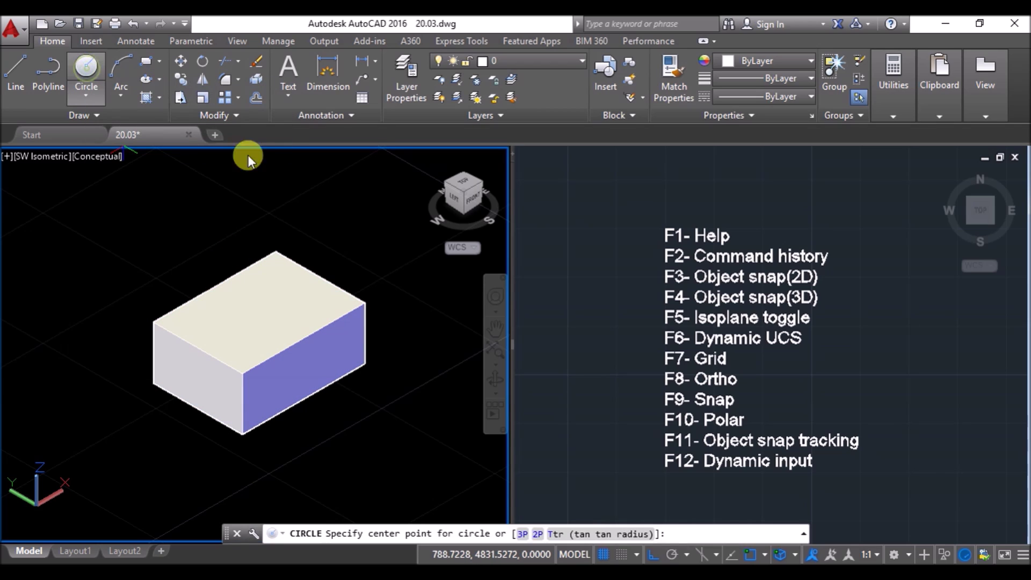
pyautogui.click(304, 369)
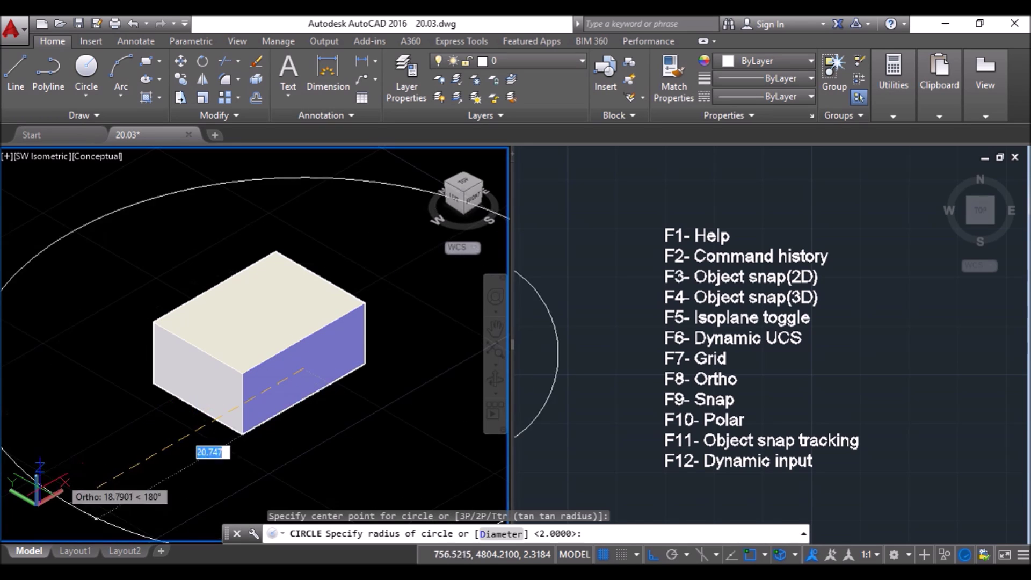
pyautogui.press('Escape')
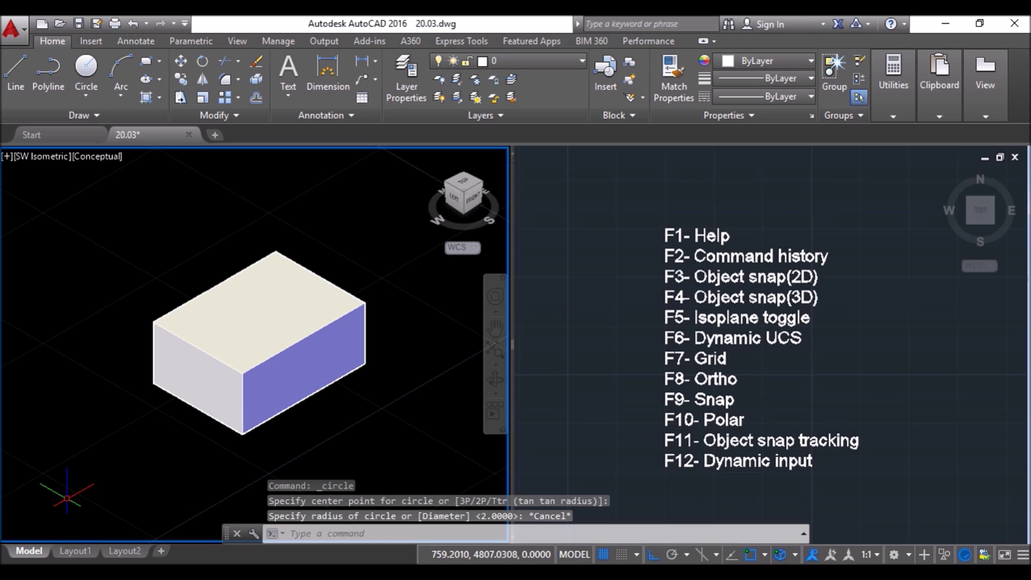
# Step: Turn on Dynamic UCS and draw a circle of radius 1 at the center of the box's front face
pyautogui.press('F6')
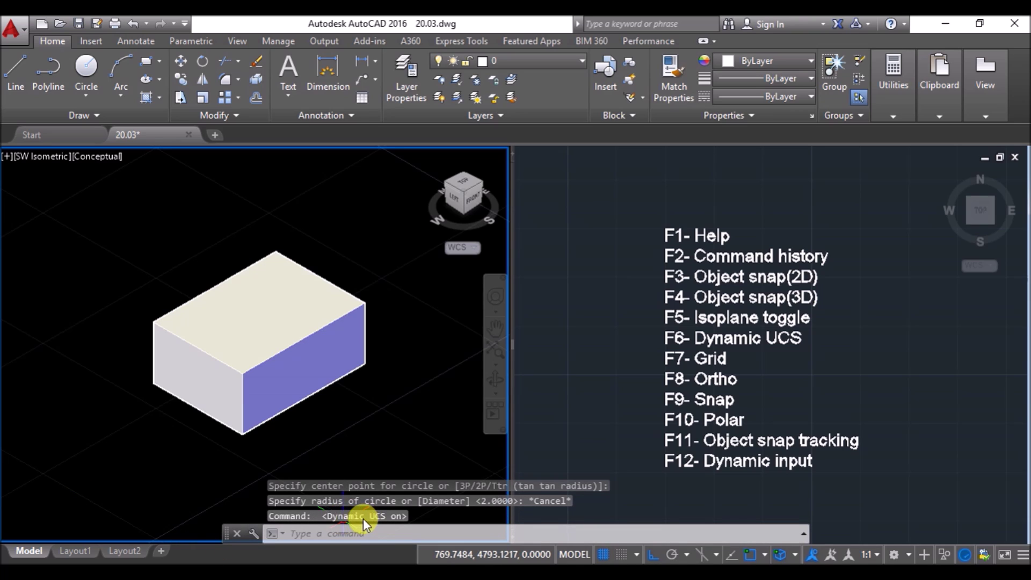
pyautogui.click(86, 67)
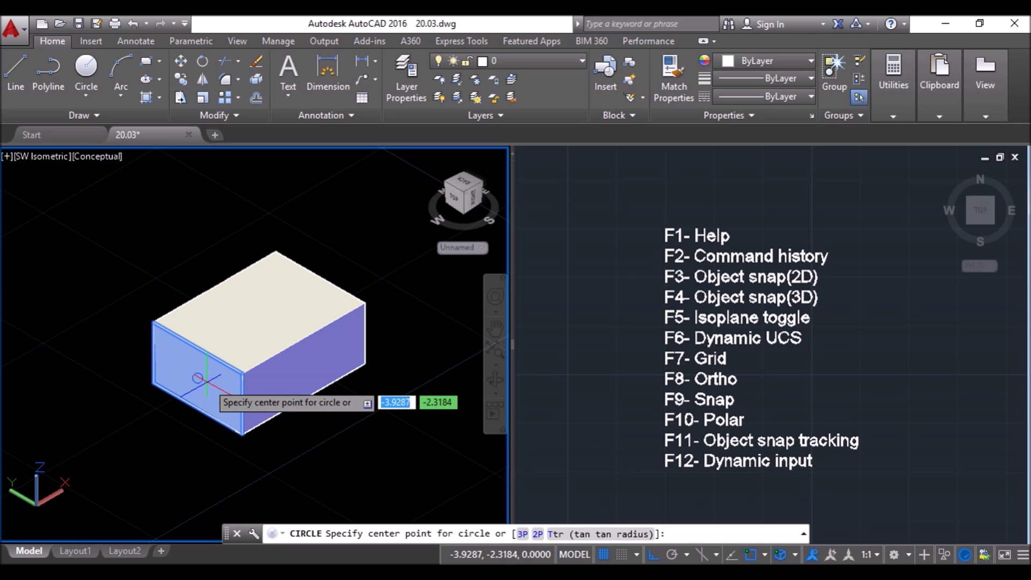
pyautogui.click(304, 368)
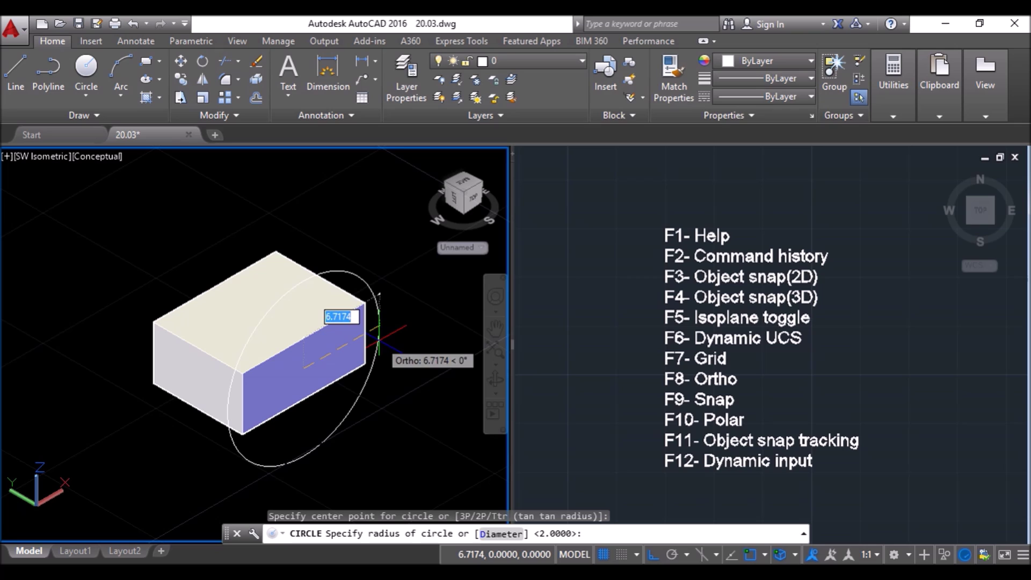
pyautogui.write('1')
pyautogui.press('Return')
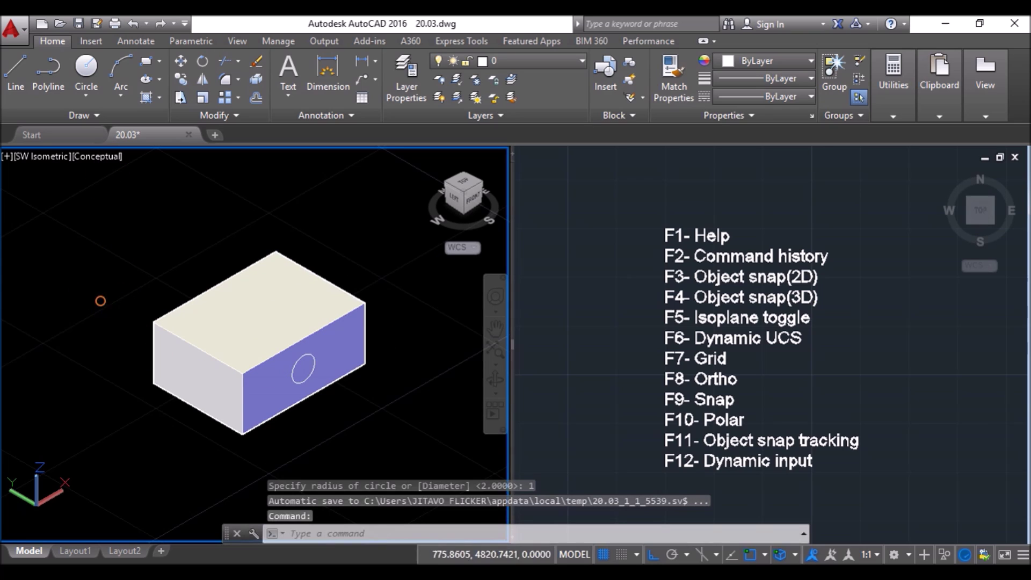
# Step: Draw circles of radius 1 at the centers of the box's left face and top face
pyautogui.press('Return')
pyautogui.click(198, 377)
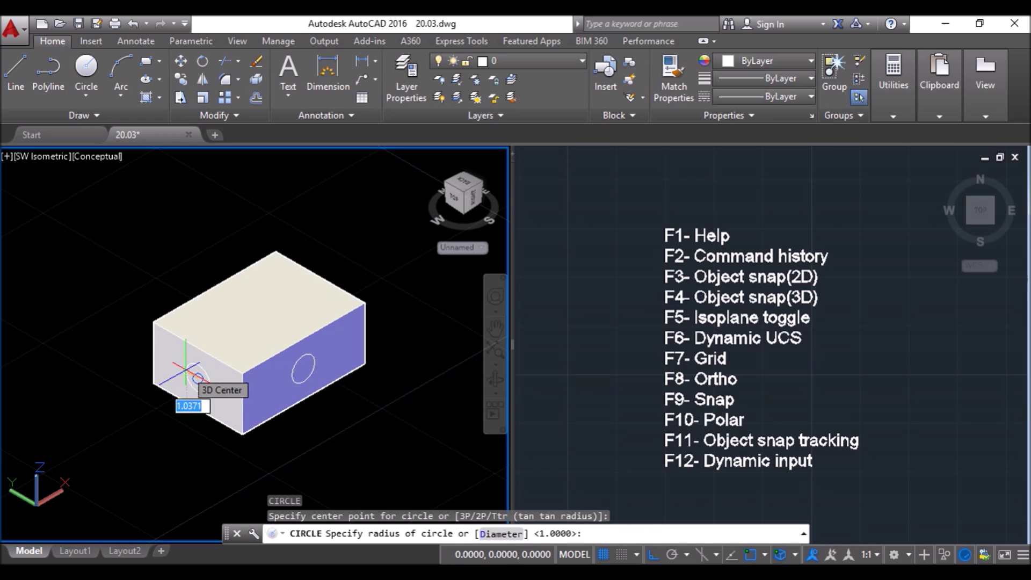
pyautogui.press('Return')
pyautogui.press('Return')
pyautogui.click(259, 312)
pyautogui.press('Return')
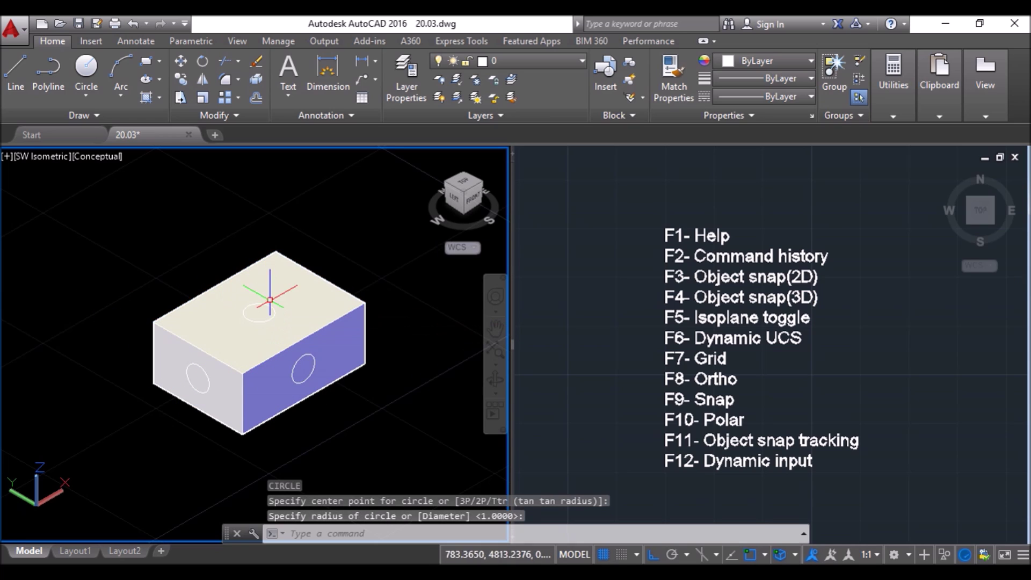
# Step: Erase the box and its three face circles with a crossing selection
pyautogui.click(403, 237)
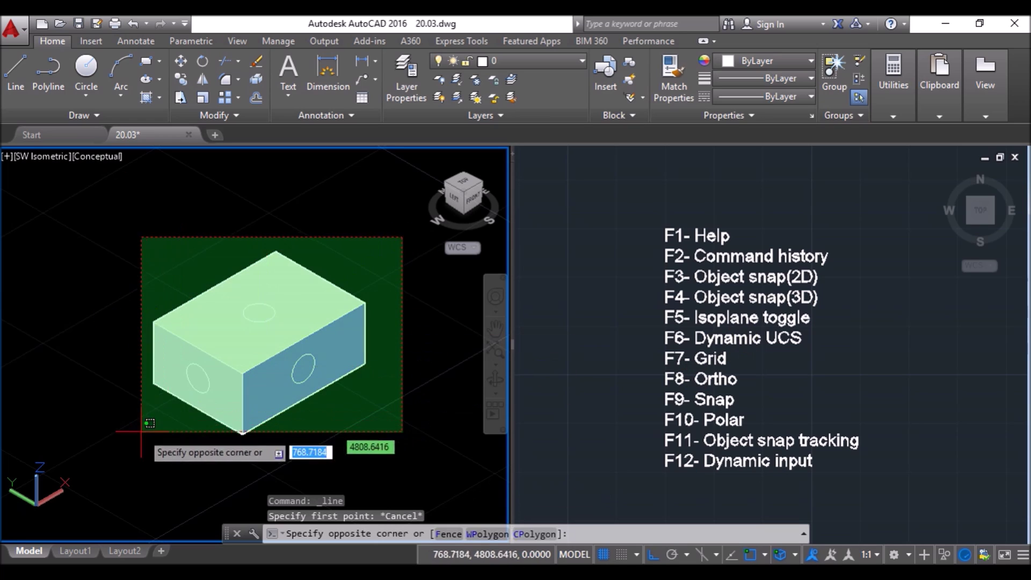
pyautogui.click(99, 439)
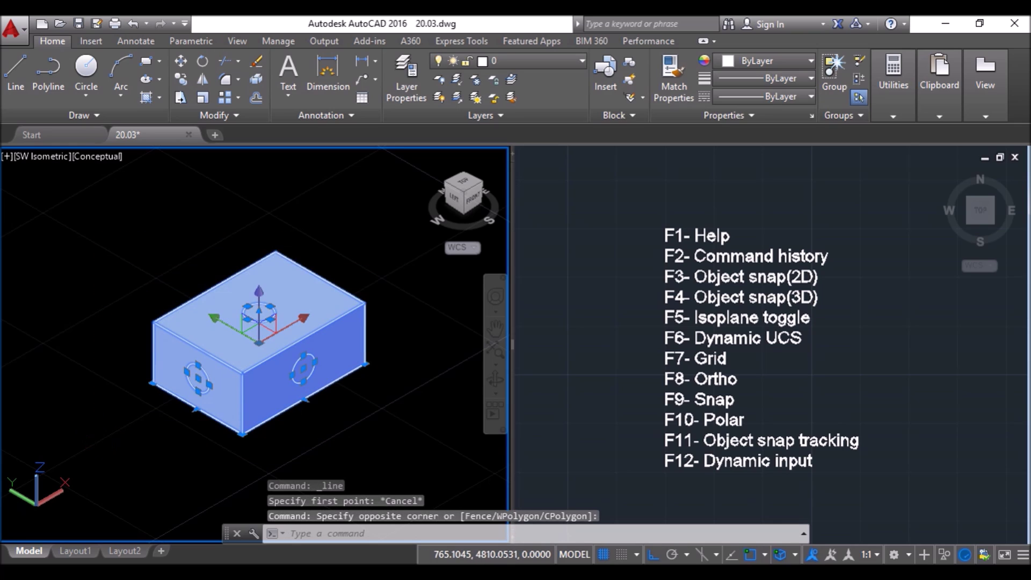
pyautogui.press('Delete')
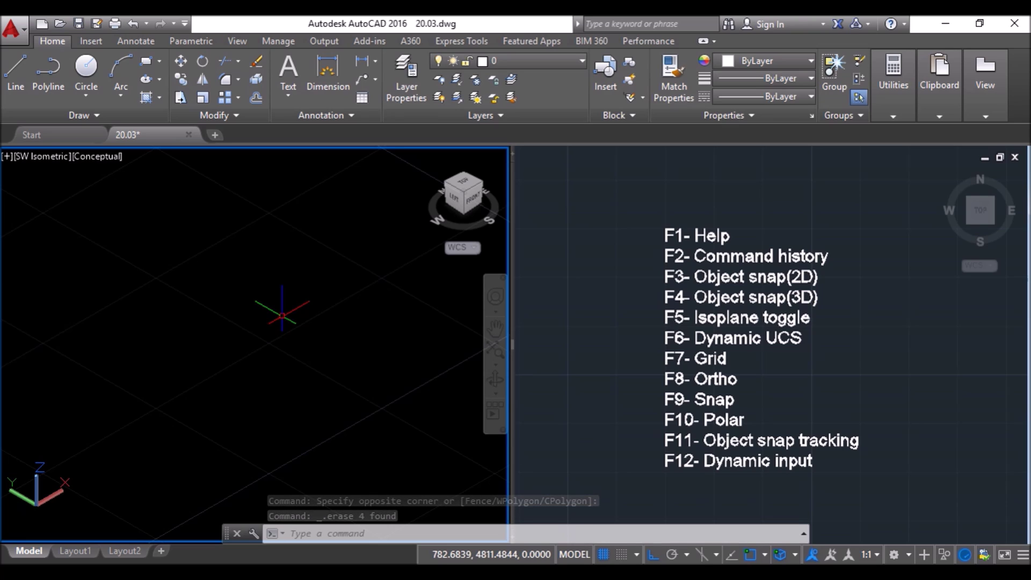
# Step: Set the grid snap type to Isometric snap in the Drafting Settings
pyautogui.write('ds')
pyautogui.press('Return')
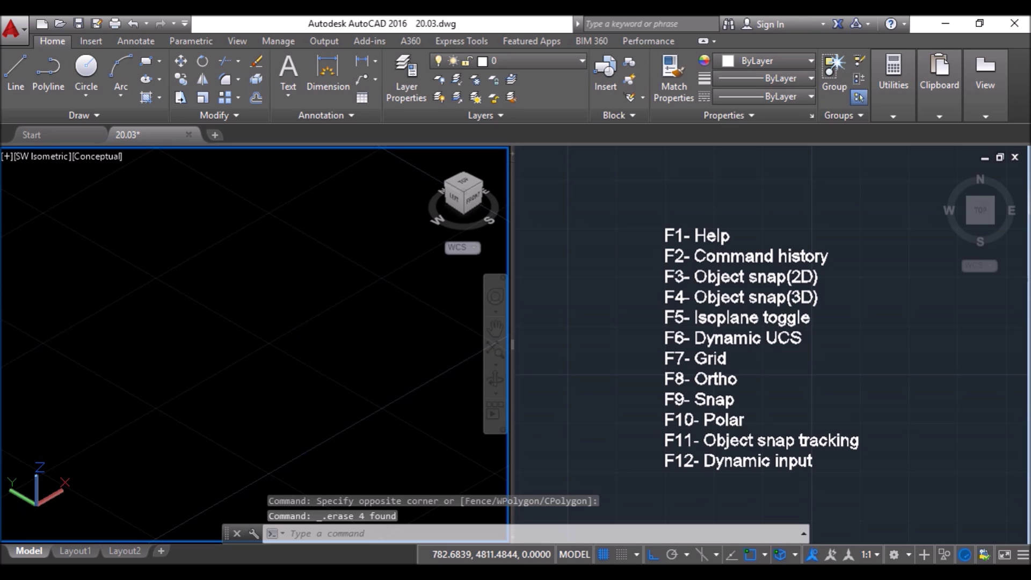
pyautogui.click(379, 155)
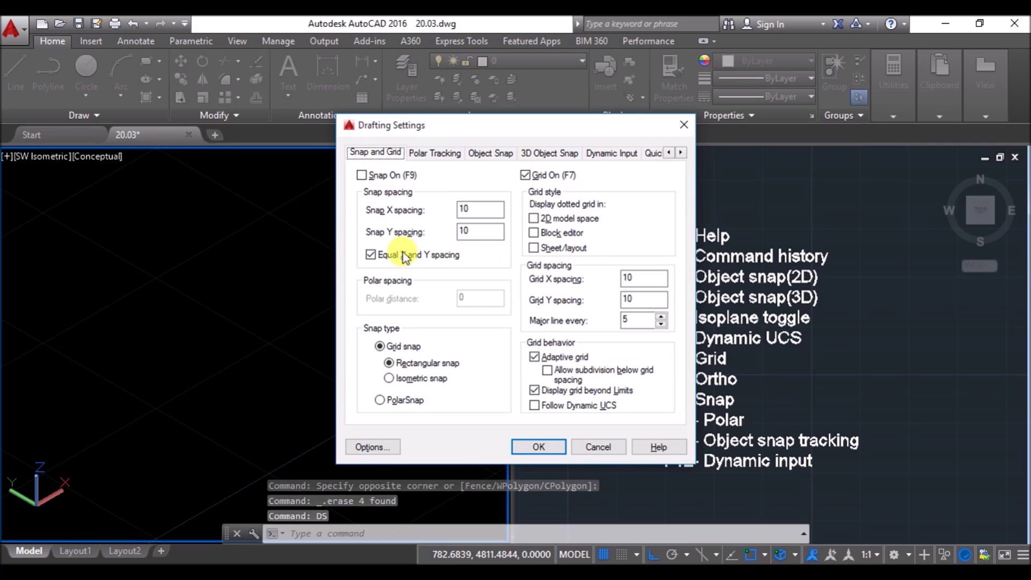
pyautogui.click(389, 378)
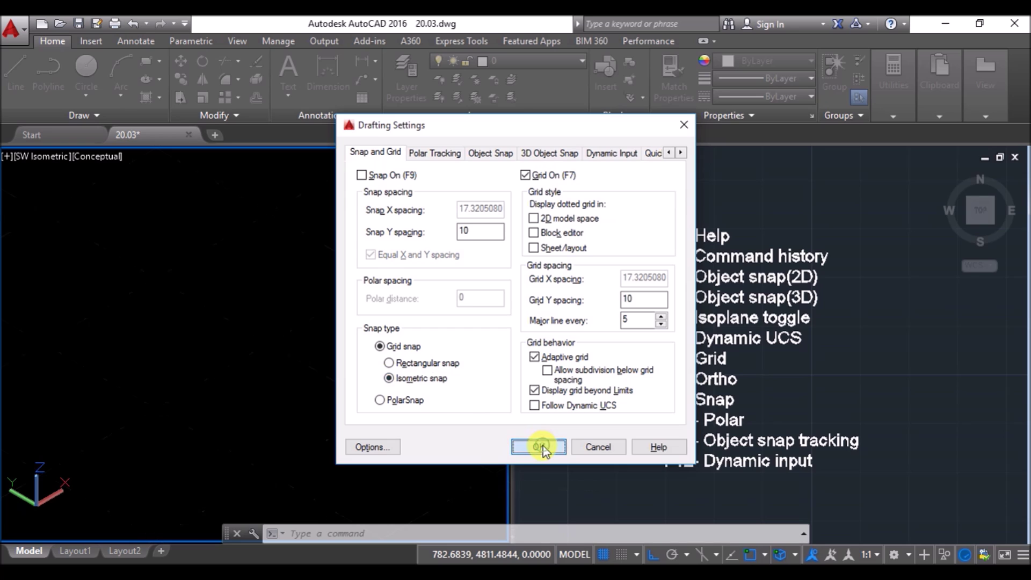
pyautogui.click(536, 446)
# Step: Set the model viewport's visual style to 2D Wireframe and its view to Top
pyautogui.click(96, 156)
pyautogui.click(123, 193)
pyautogui.press('F5')
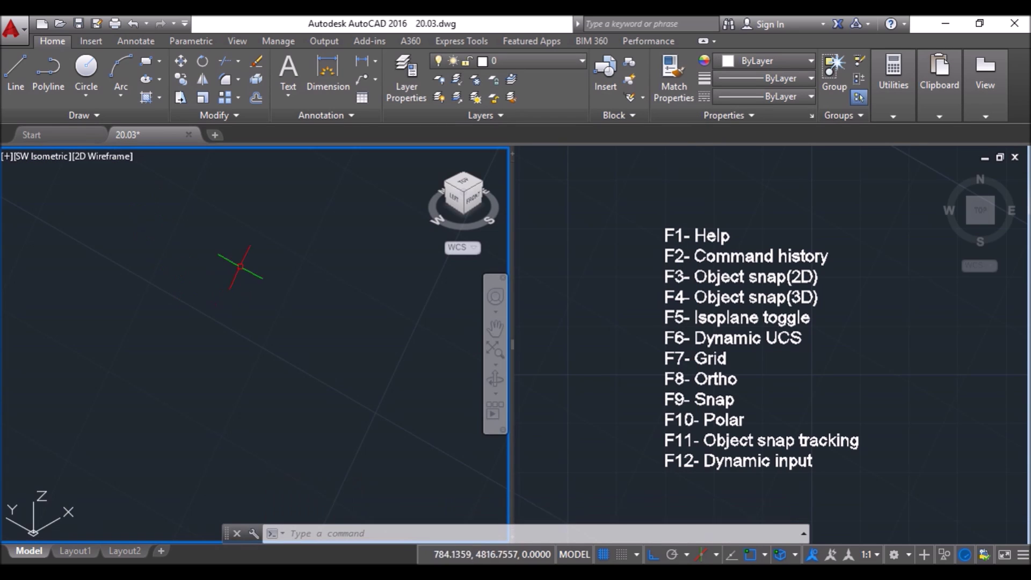
pyautogui.click(33, 157)
pyautogui.click(64, 193)
# Step: Cycle the isoplane through Right, Left and Top to demonstrate the crosshair and grid orientations
pyautogui.press('F5')
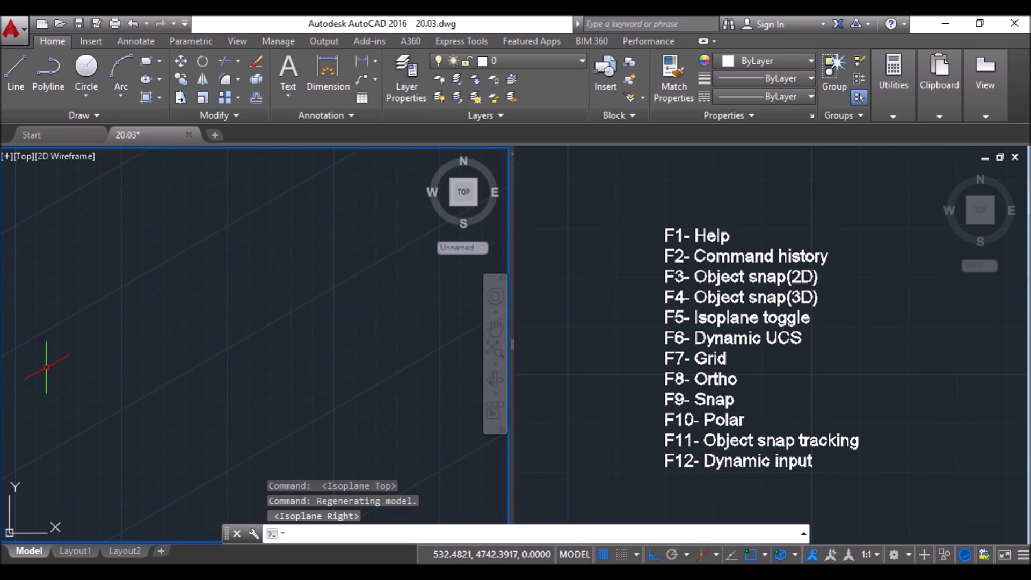
pyautogui.press('F5')
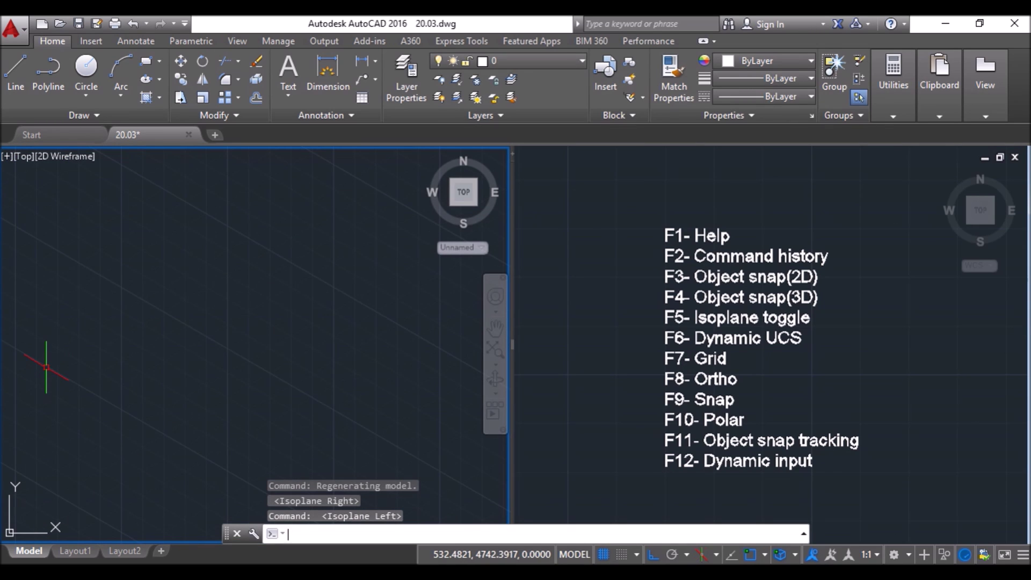
pyautogui.press('F5')
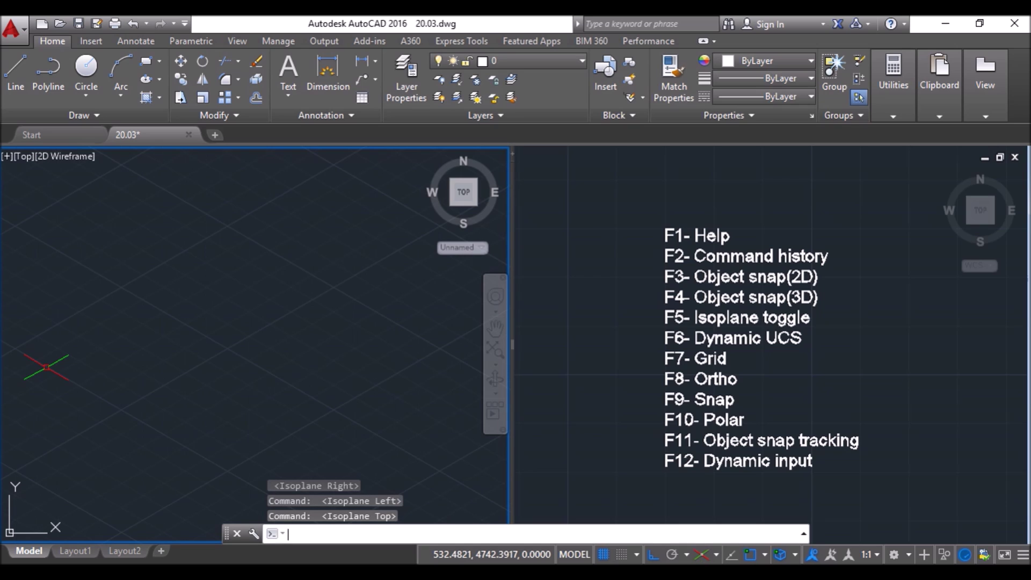
pyautogui.press('F5')
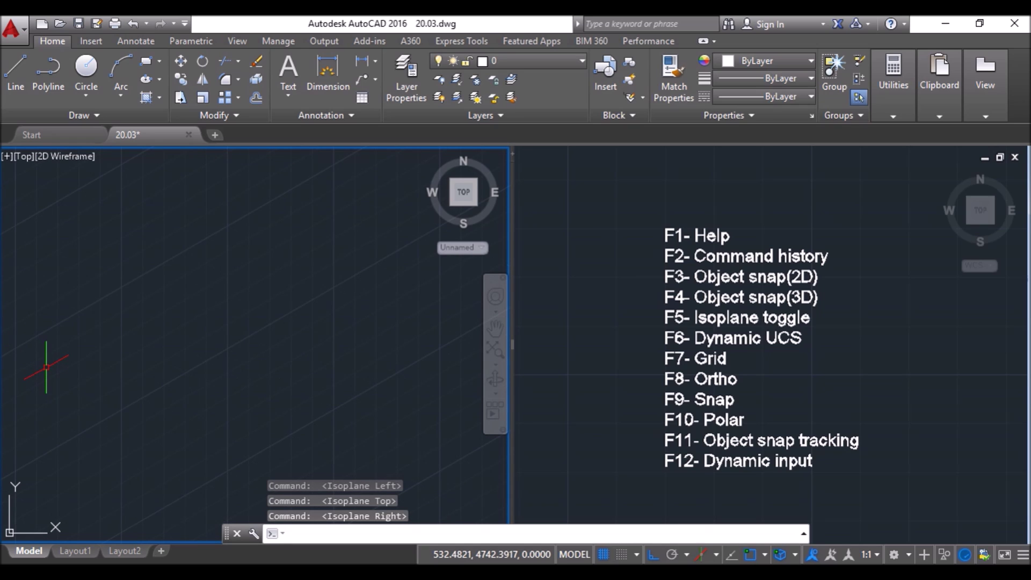
pyautogui.press('F5')
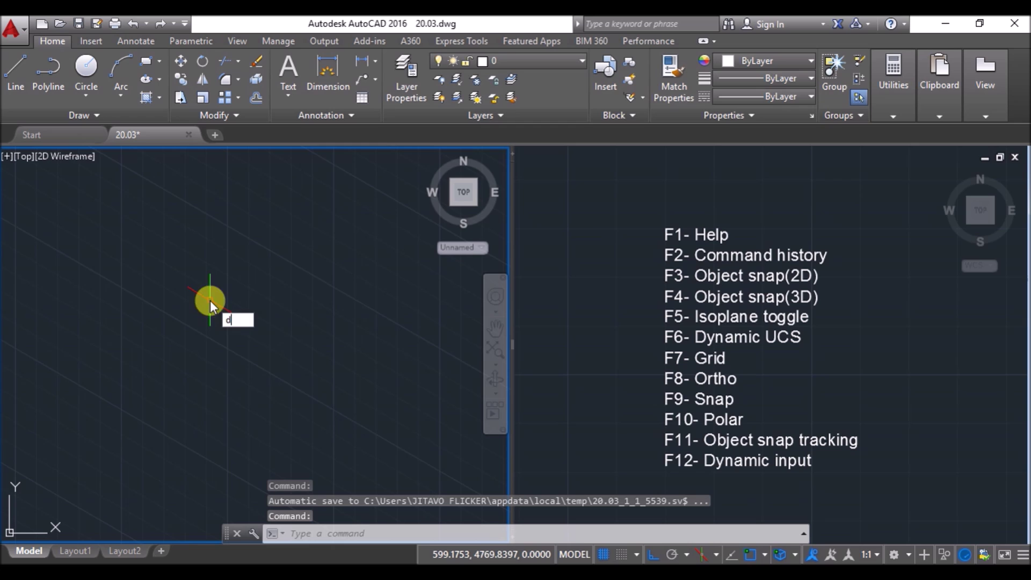
# Step: Set the grid snap type to Rectangular snap in the Drafting Settings
pyautogui.press('Return')
pyautogui.click(389, 363)
pyautogui.click(538, 448)
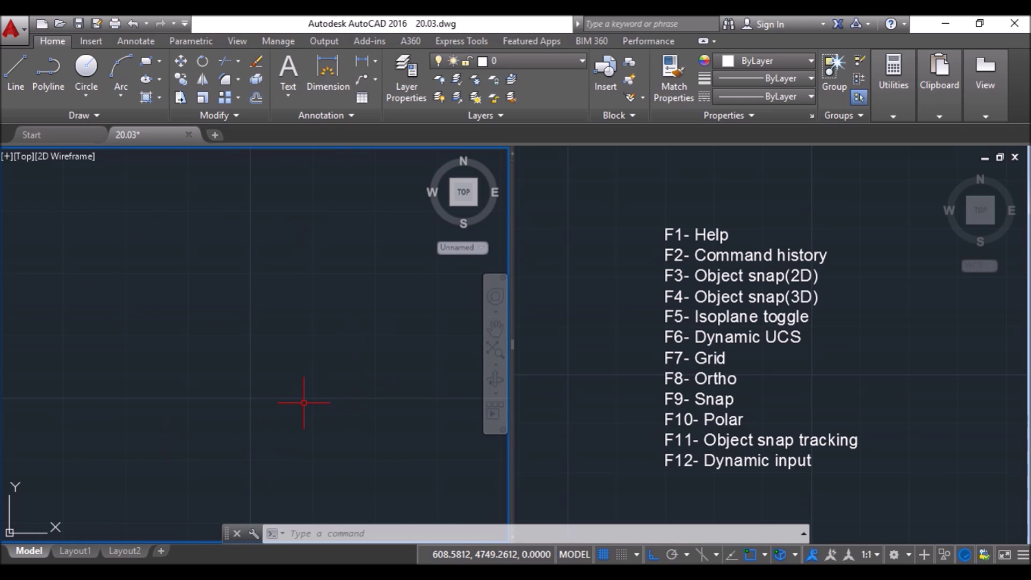
# Step: Toggle the drawing grid off and on several times, leaving it displayed
pyautogui.press('F7')
pyautogui.press('F7')
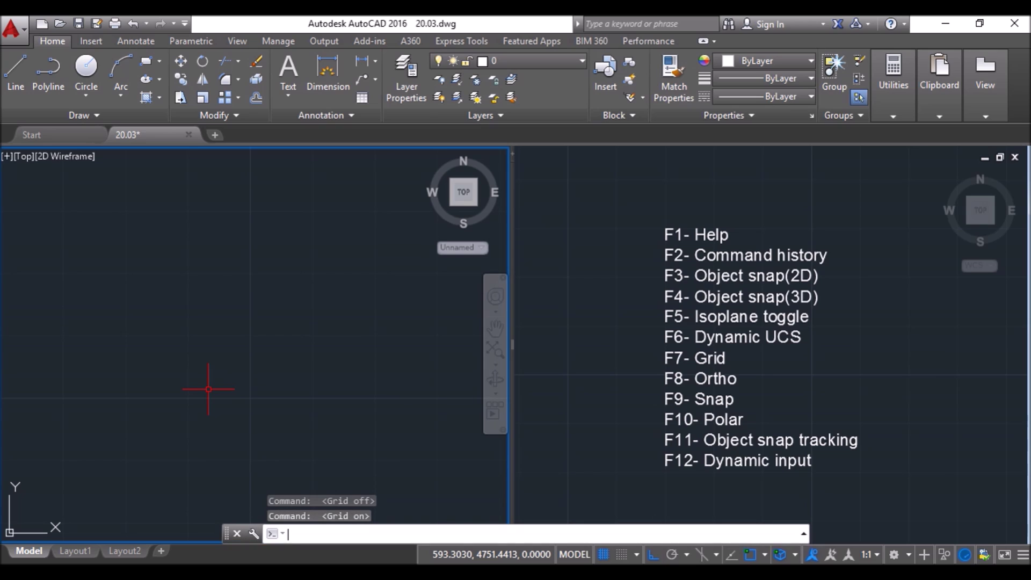
pyautogui.press('F7')
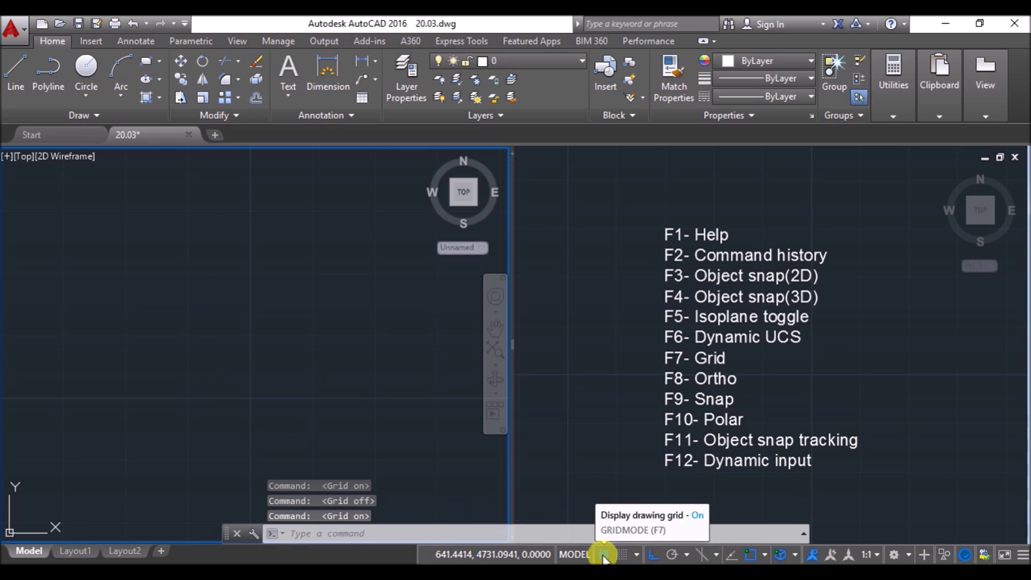
pyautogui.click(603, 554)
# Step: Start a line with Ortho off and turn Ortho on before placing its second point
pyautogui.press('F8')
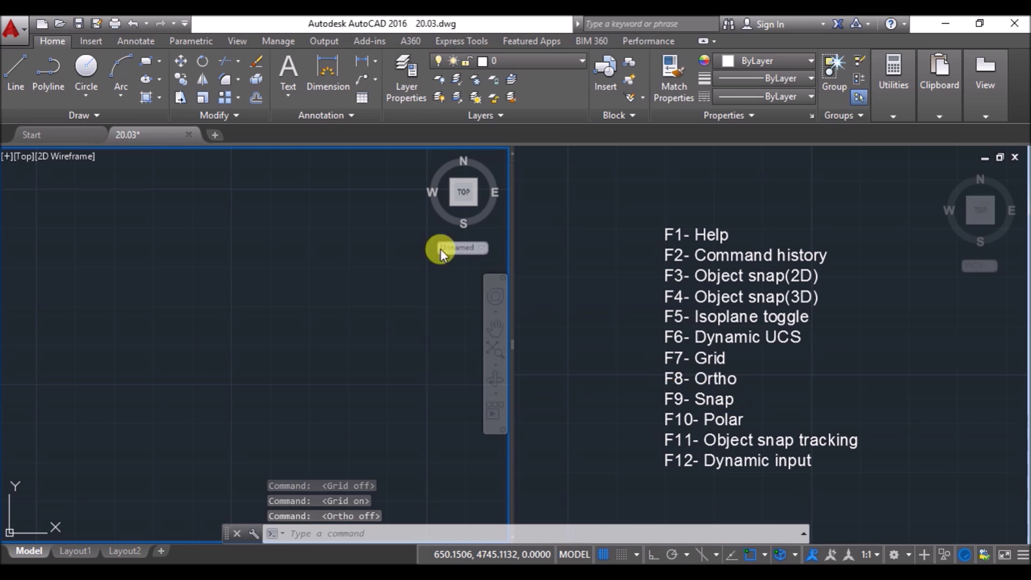
pyautogui.click(16, 69)
pyautogui.click(138, 372)
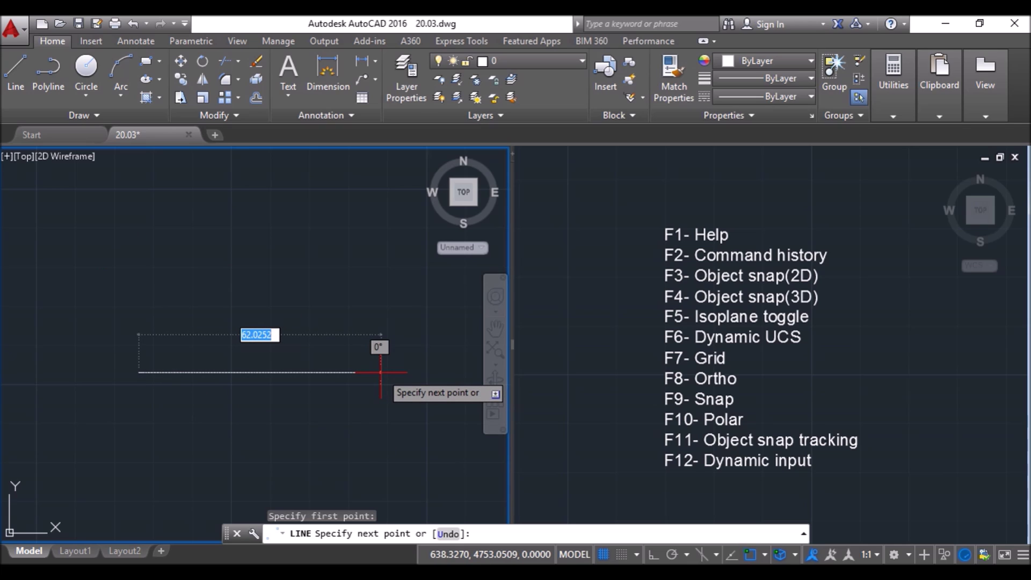
pyautogui.click(655, 558)
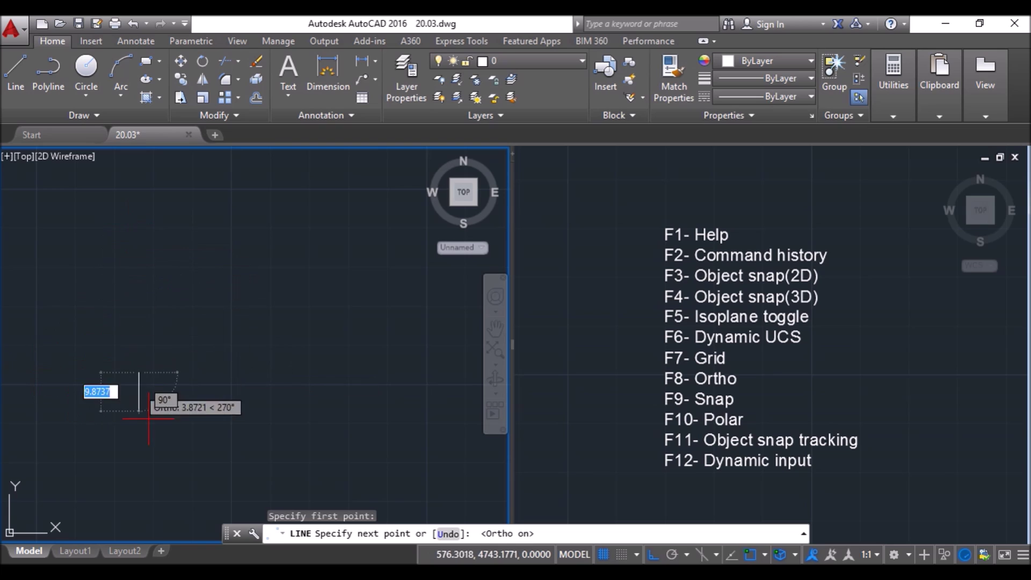
# Step: Draw ten connected horizontal and vertical line segments with Ortho on, and undo the whole line sequence
pyautogui.click(294, 373)
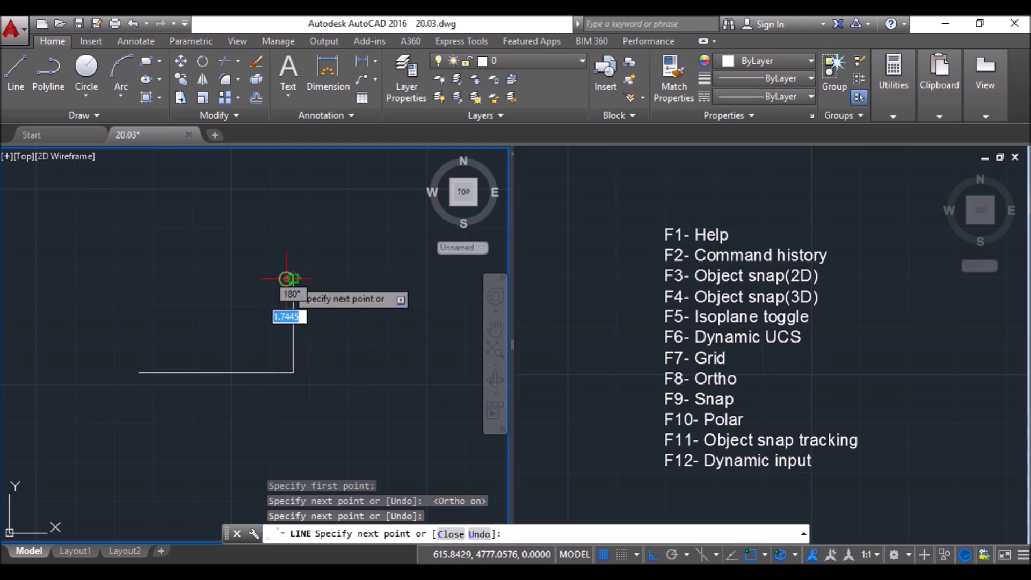
pyautogui.click(294, 279)
pyautogui.click(204, 279)
pyautogui.click(204, 209)
pyautogui.click(372, 209)
pyautogui.click(373, 445)
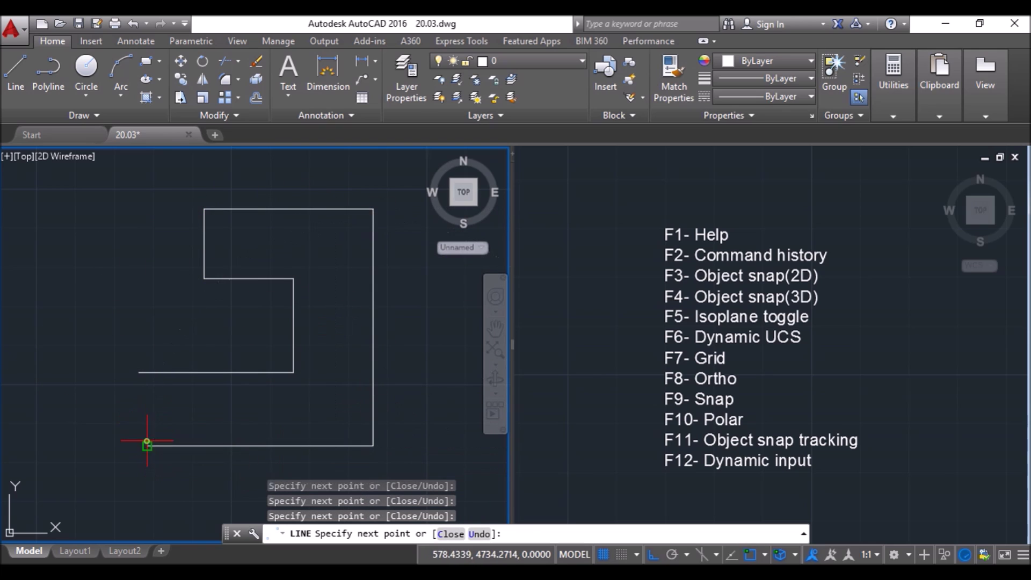
pyautogui.click(52, 445)
pyautogui.click(51, 276)
pyautogui.click(91, 276)
pyautogui.click(92, 200)
pyautogui.press('Escape')
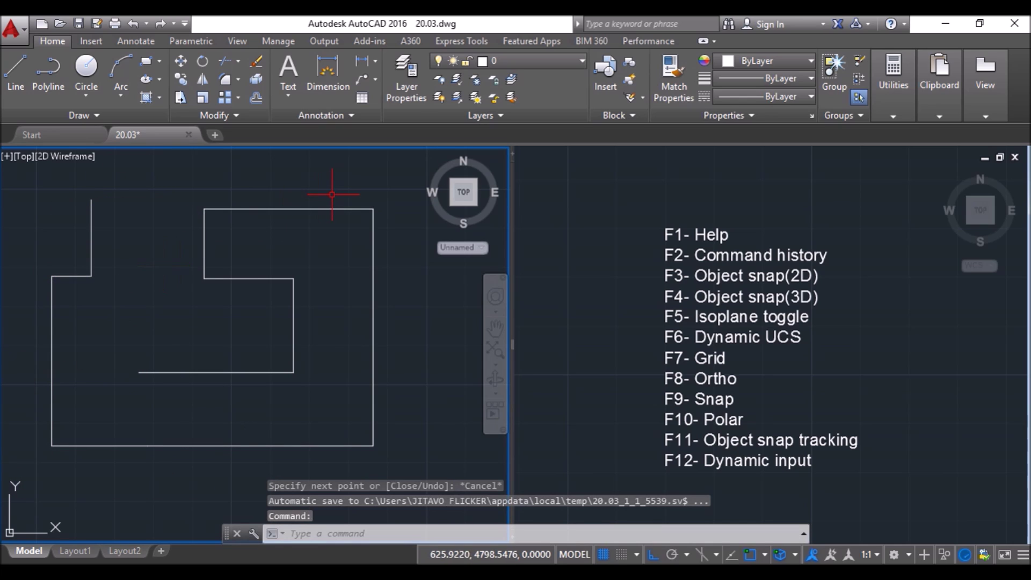
pyautogui.hotkey('ctrl', 'z')
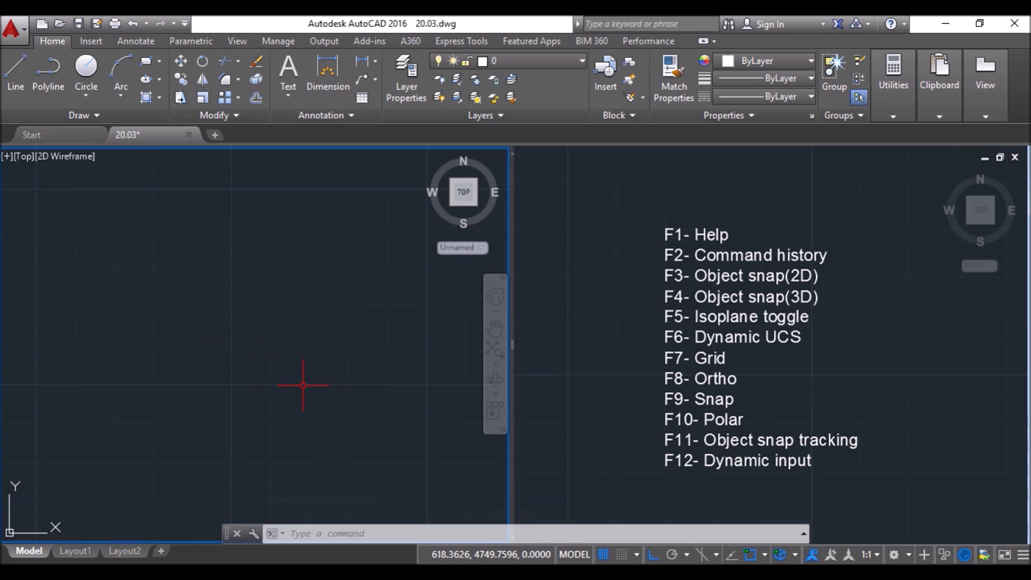
# Step: Draw a zigzag chain of seven connected line segments at free angles with Ortho turned off
pyautogui.click(16, 73)
pyautogui.click(157, 315)
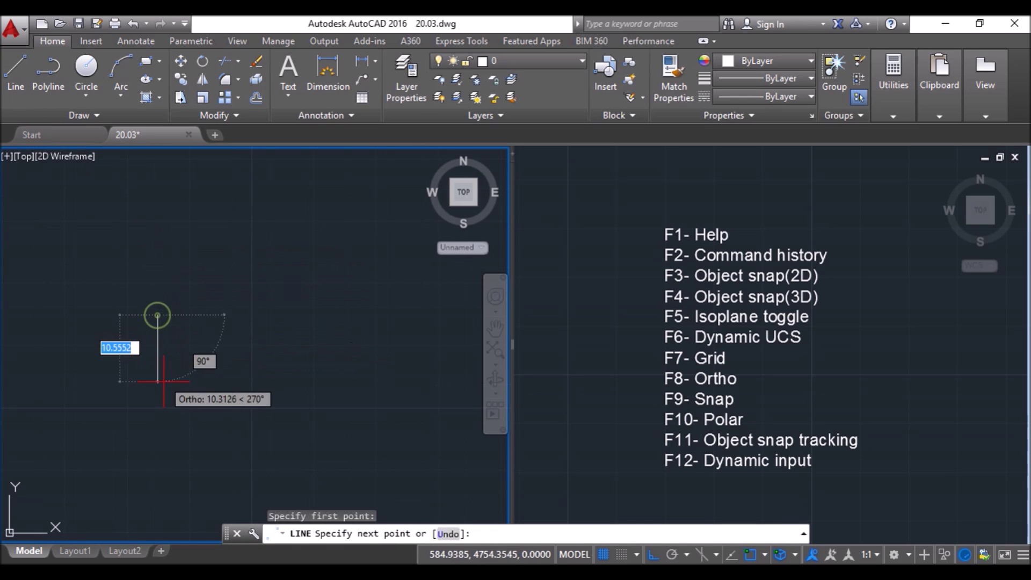
pyautogui.click(167, 387)
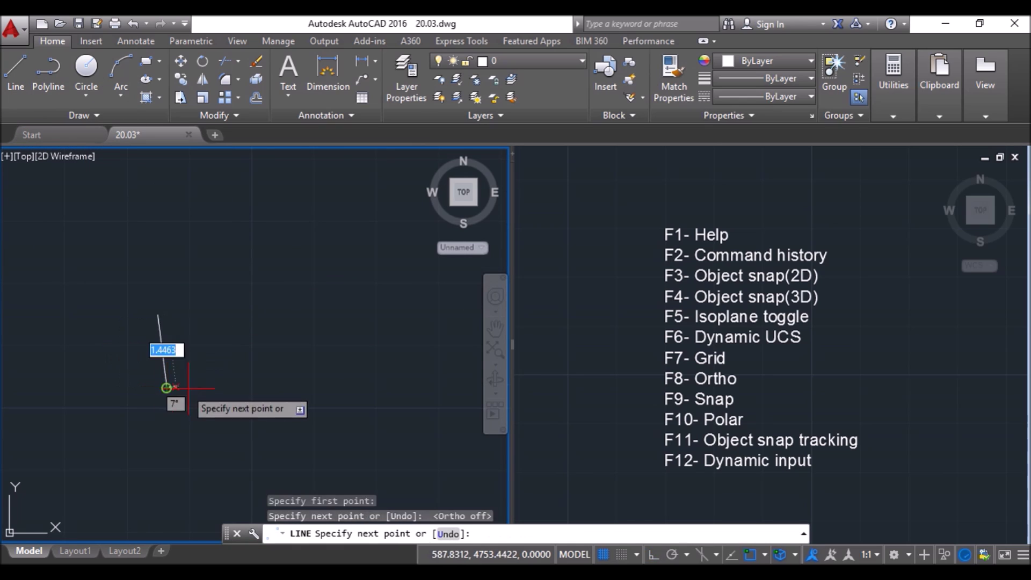
pyautogui.click(234, 379)
pyautogui.click(229, 317)
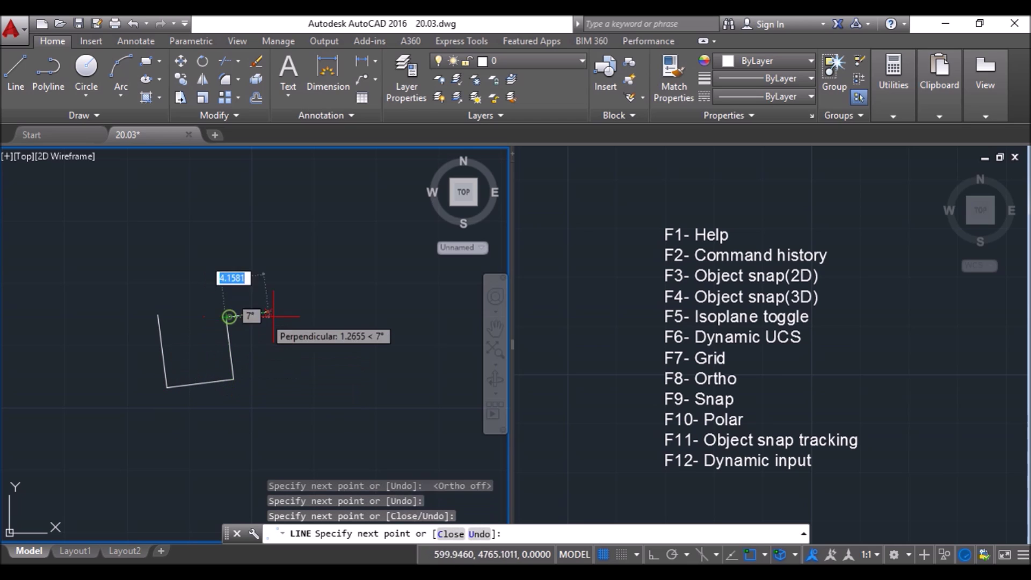
pyautogui.click(298, 308)
pyautogui.click(355, 387)
pyautogui.click(413, 320)
pyautogui.click(332, 250)
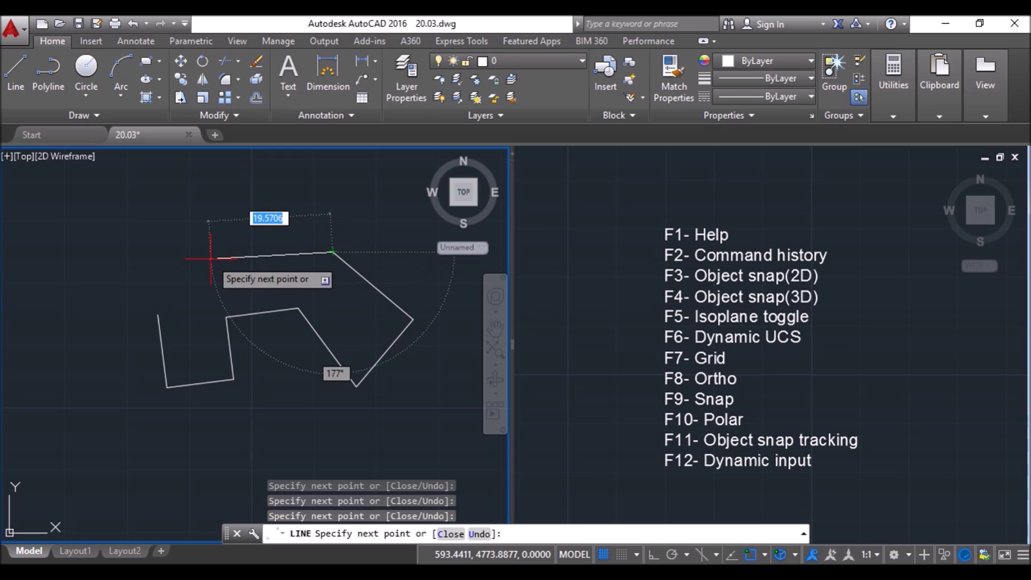
pyautogui.press('Return')
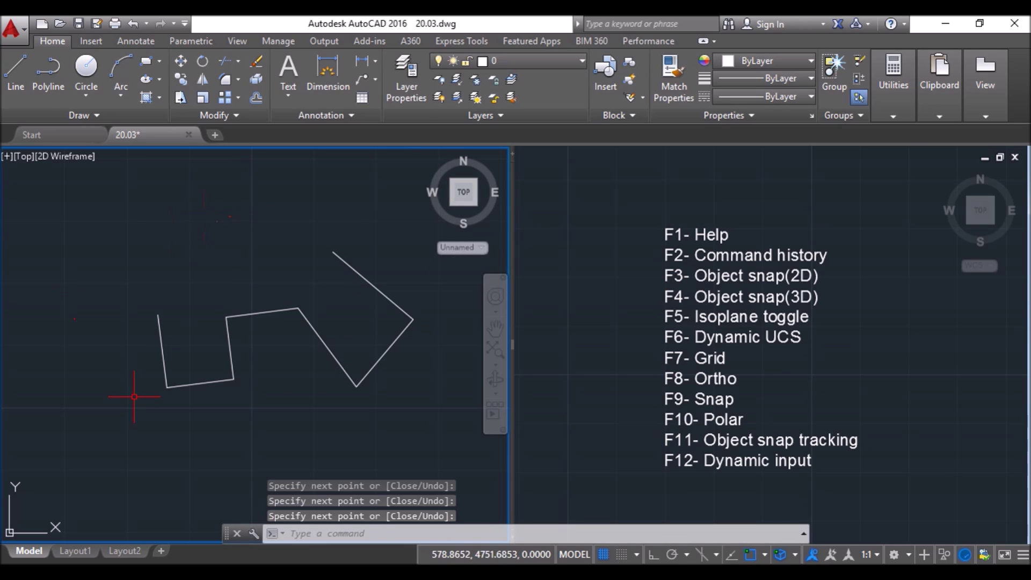
# Step: Turn on Snap and draw twelve connected horizontal and vertical line segments on grid points, starting at 580,4760
pyautogui.click(621, 554)
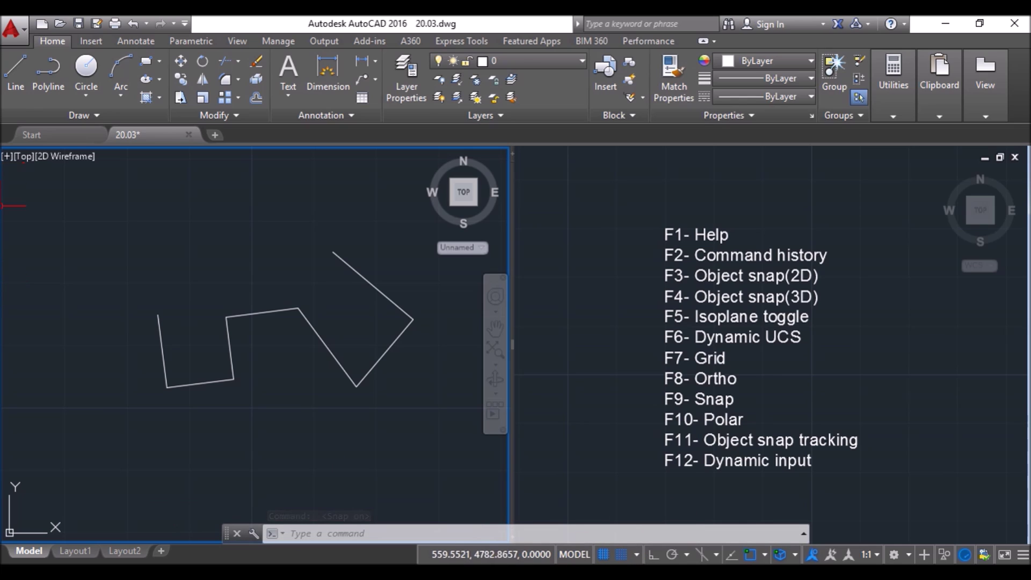
pyautogui.click(15, 72)
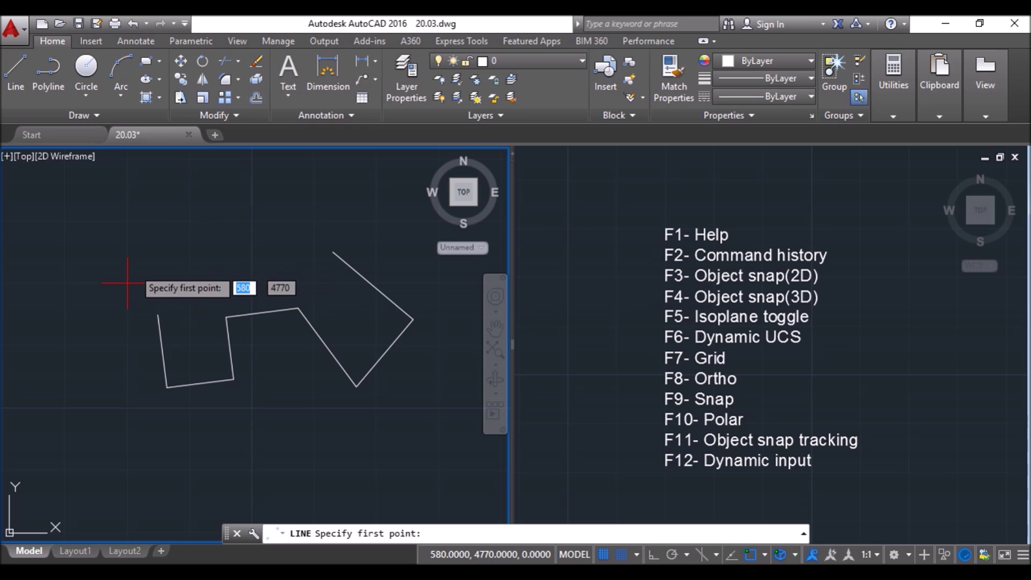
pyautogui.click(127, 343)
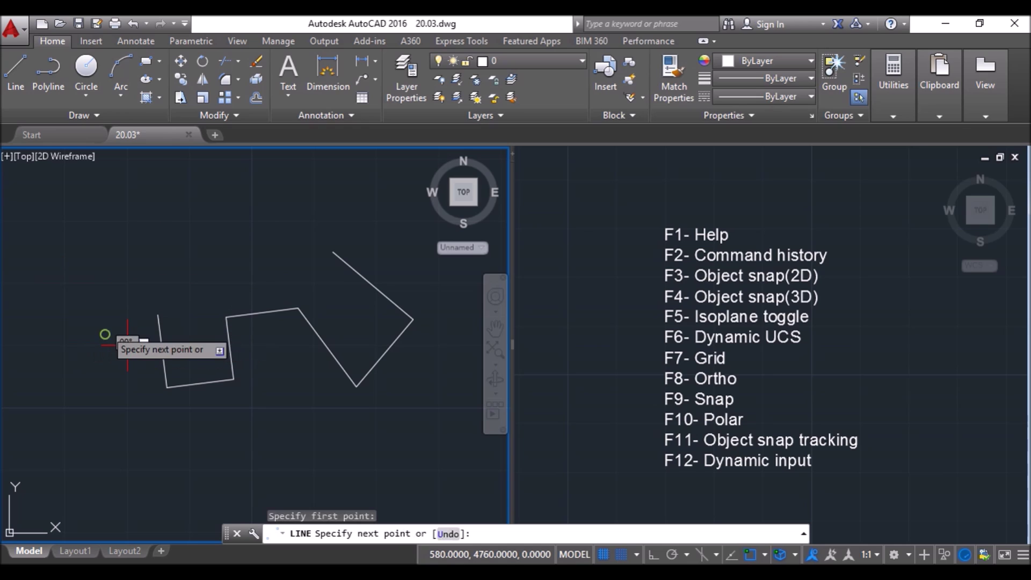
pyautogui.click(127, 283)
pyautogui.click(64, 283)
pyautogui.click(65, 408)
pyautogui.click(127, 408)
pyautogui.click(127, 470)
pyautogui.click(189, 470)
pyautogui.click(189, 408)
pyautogui.click(252, 408)
pyautogui.click(252, 470)
pyautogui.click(314, 470)
pyautogui.click(314, 408)
pyautogui.click(376, 408)
pyautogui.press('Return')
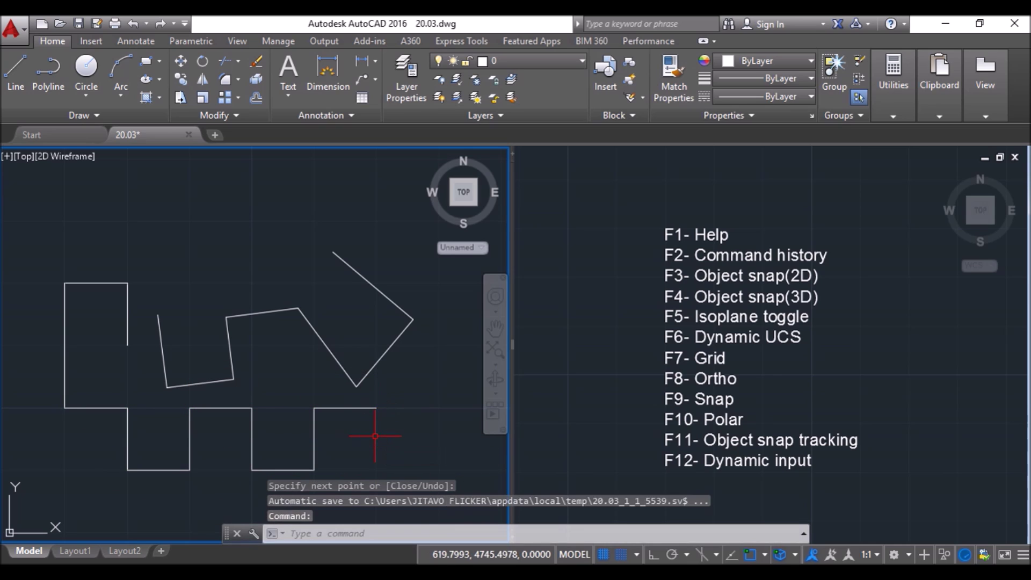
# Step: Turn off Snap and draw two connected, freely placed line segments between the two existing line chains
pyautogui.click(623, 555)
pyautogui.click(16, 70)
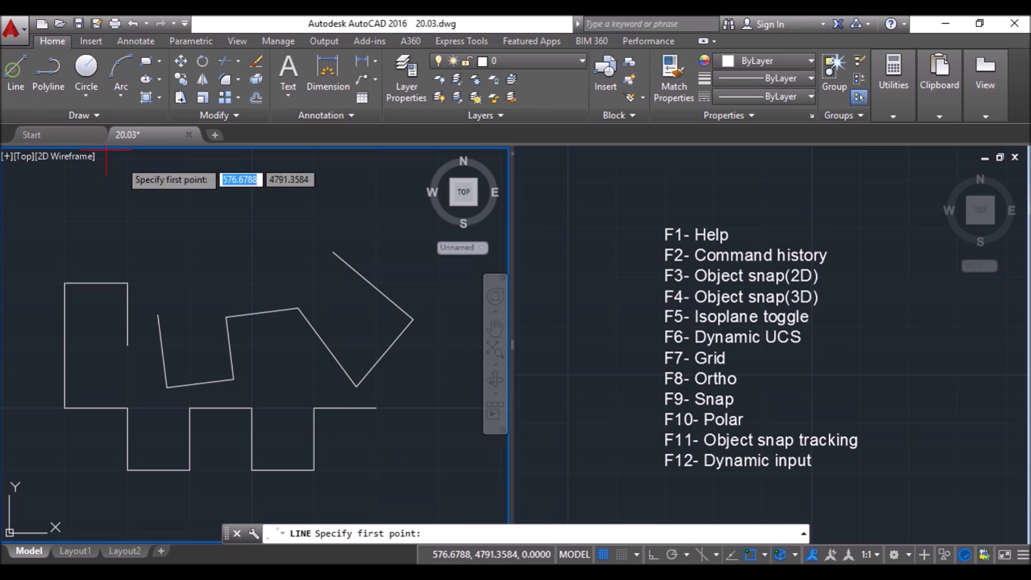
pyautogui.click(97, 377)
pyautogui.click(145, 380)
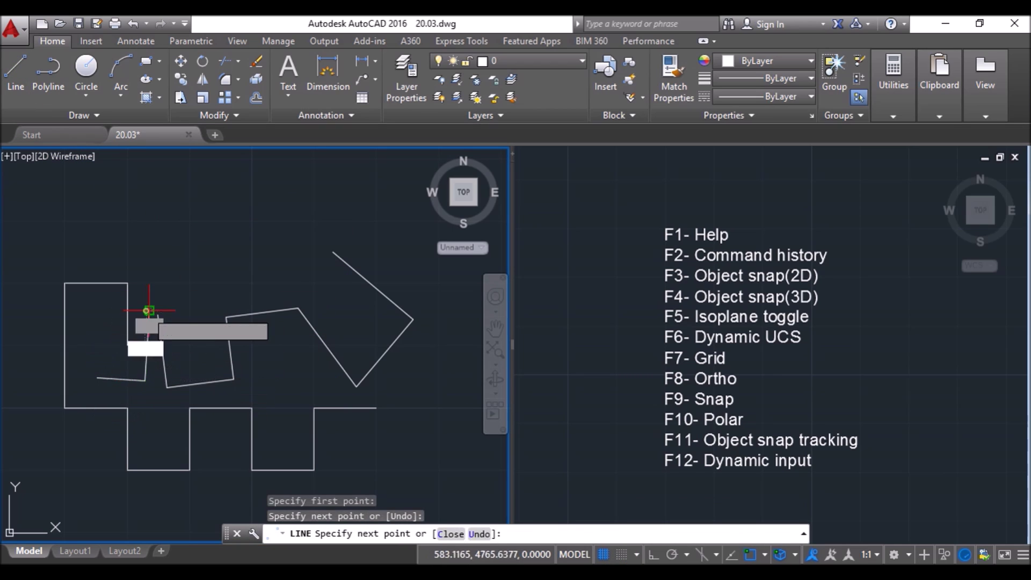
pyautogui.press('Return')
# Step: Erase the drawn lines with a crossing selection that leaves out the outer left vertical and the two lowest horizontal segments
pyautogui.click(390, 213)
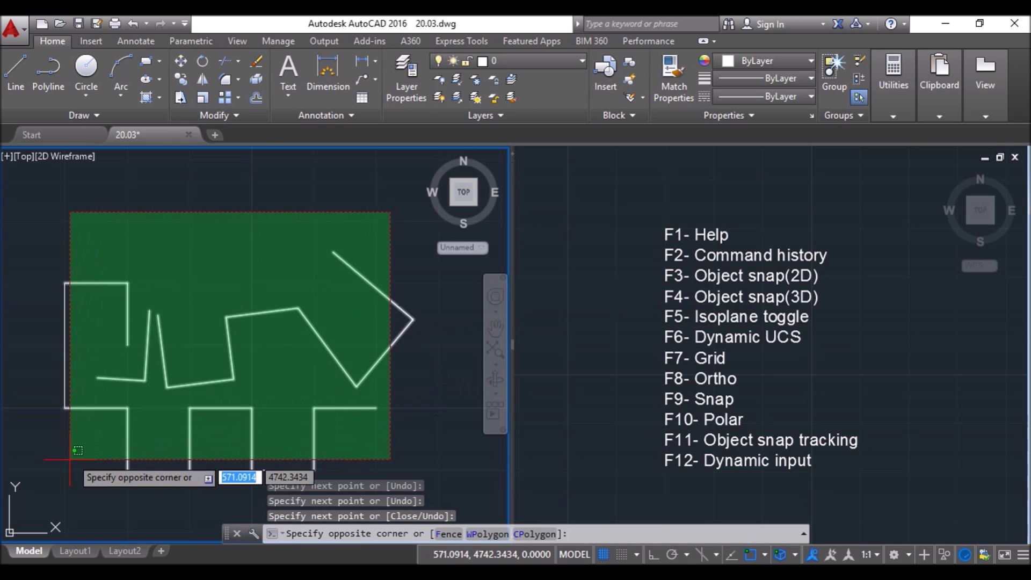
pyautogui.click(69, 460)
pyautogui.press('Delete')
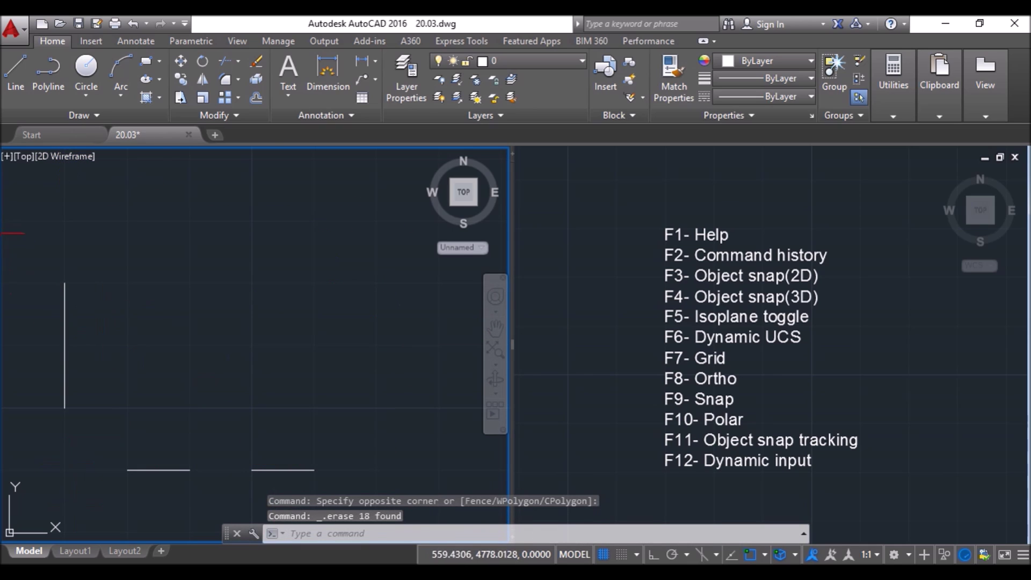
# Step: Erase the vertical segment and the two horizontal segments that remain in the drawing area
pyautogui.click(2, 233)
pyautogui.click(362, 492)
pyautogui.press('Delete')
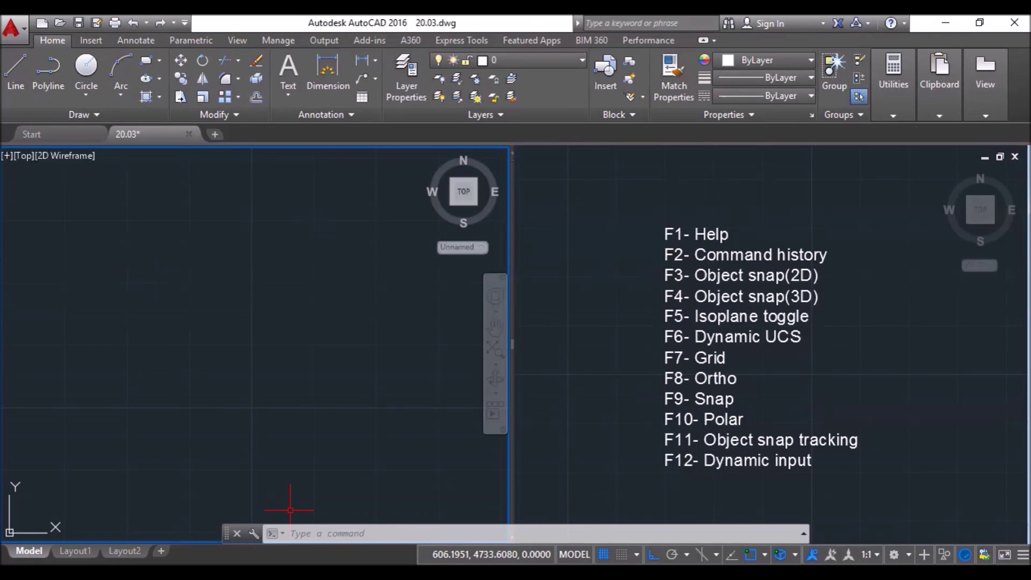
# Step: Alternate between Polar tracking and Ortho, ending with Polar tracking turned on
pyautogui.click(672, 554)
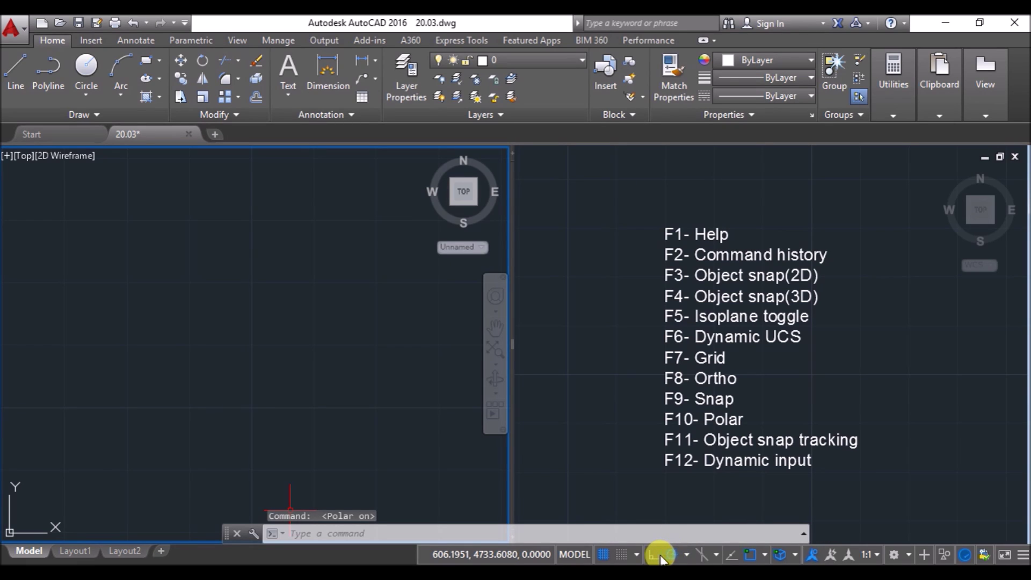
pyautogui.click(652, 555)
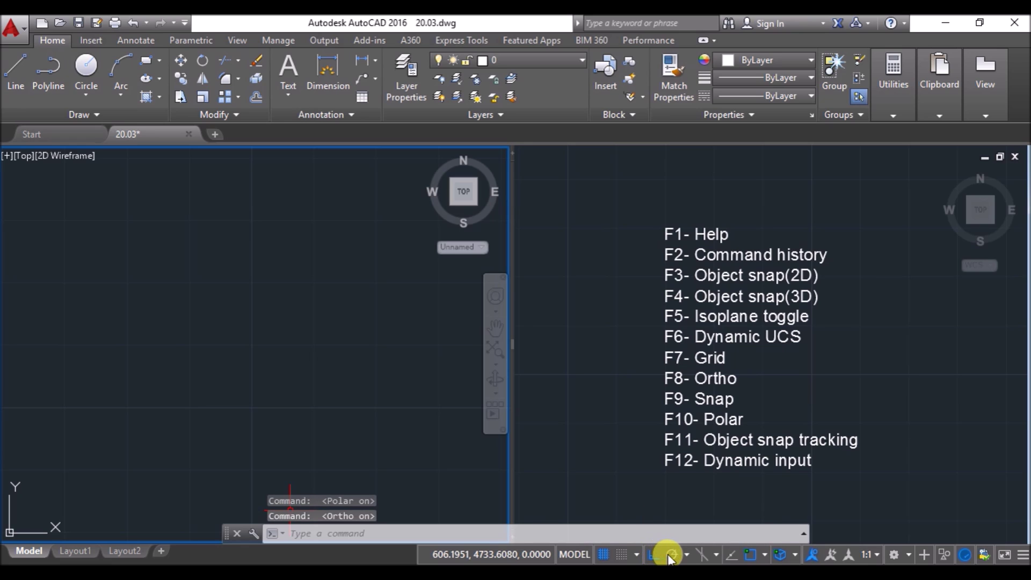
pyautogui.click(669, 556)
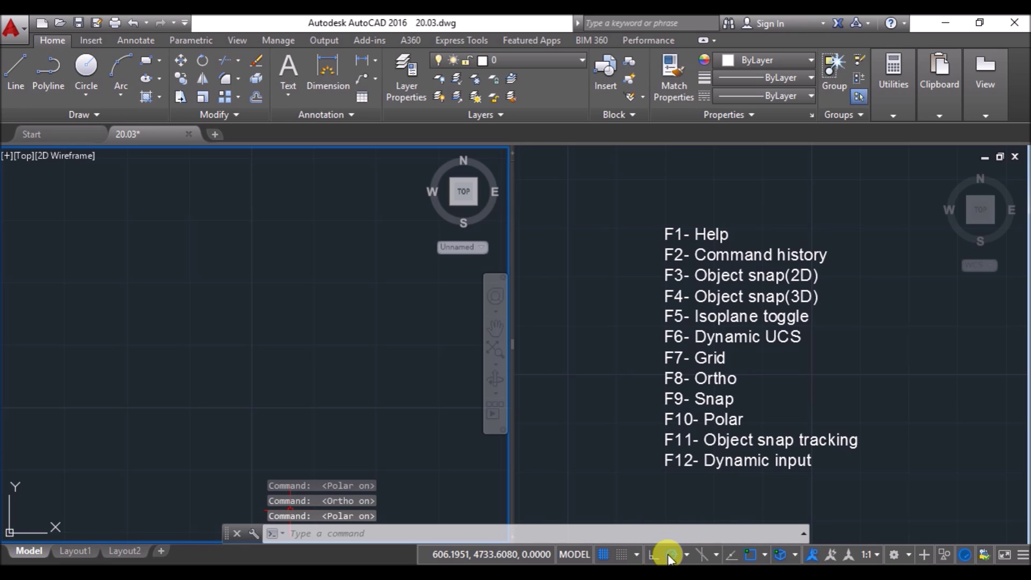
# Step: Draw one slanted line, changing from Ortho to Polar tracking with the 18, 36, 54, 72 angle increments during the command
pyautogui.click(15, 67)
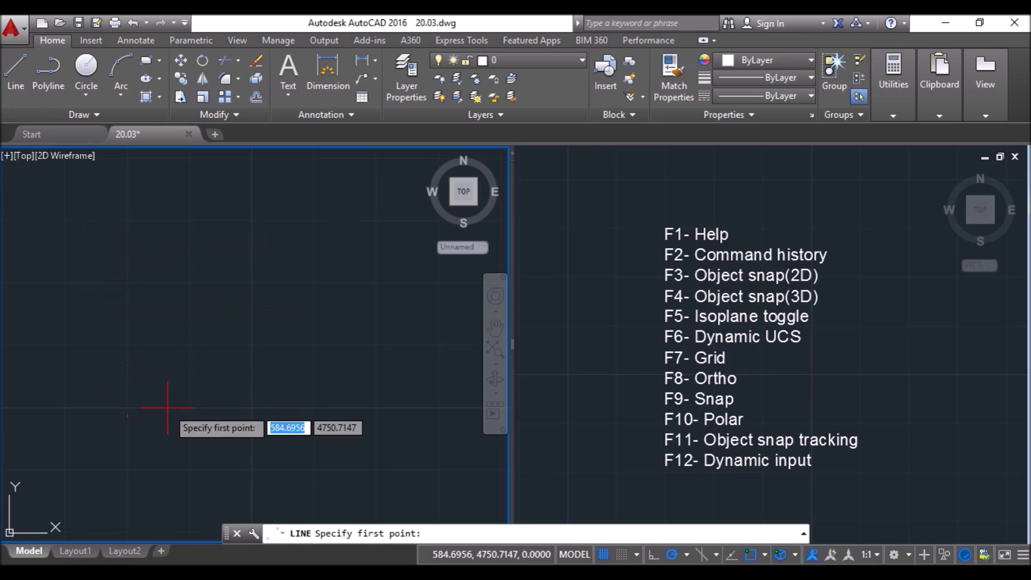
pyautogui.click(652, 557)
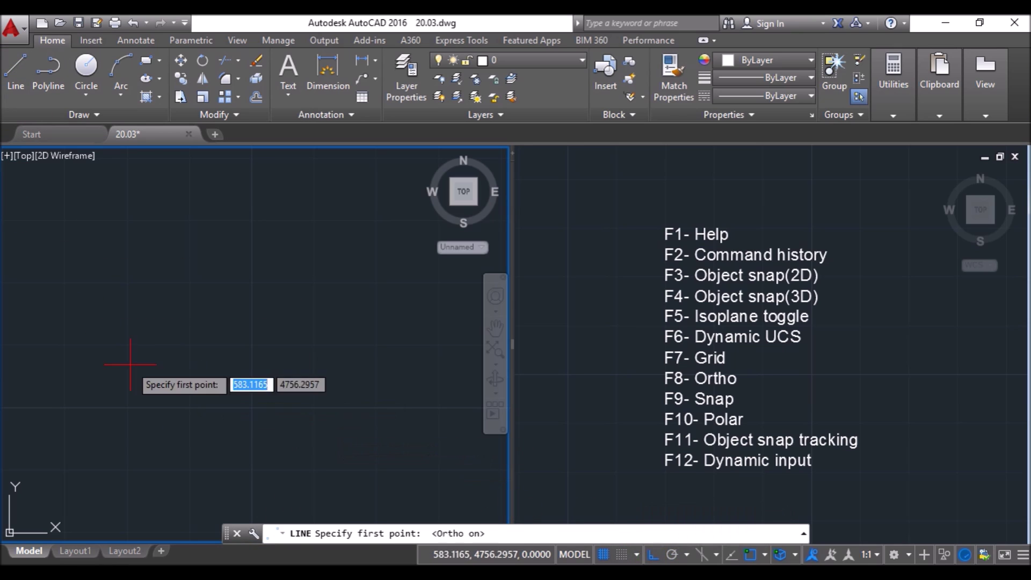
pyautogui.click(82, 362)
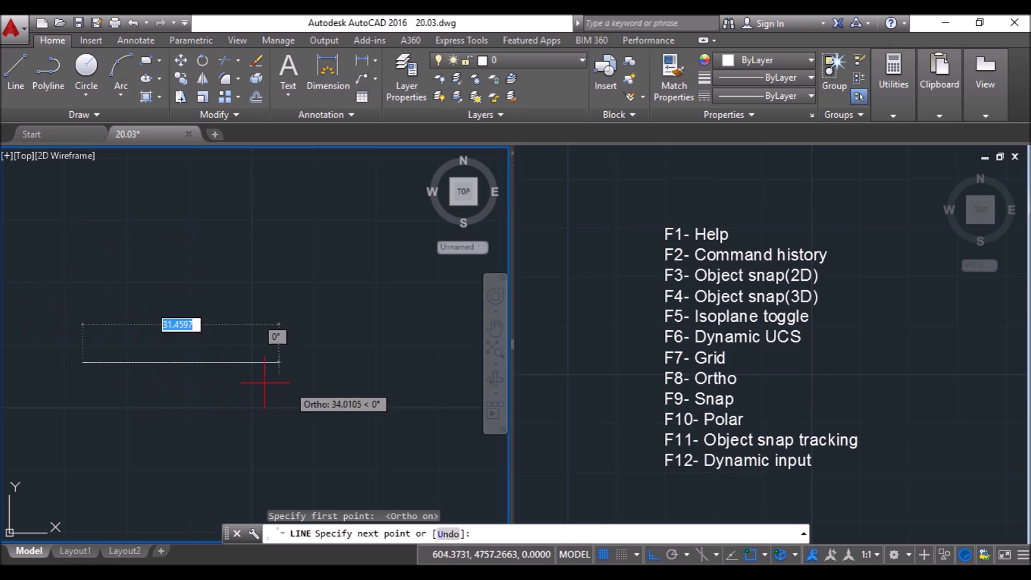
pyautogui.click(671, 555)
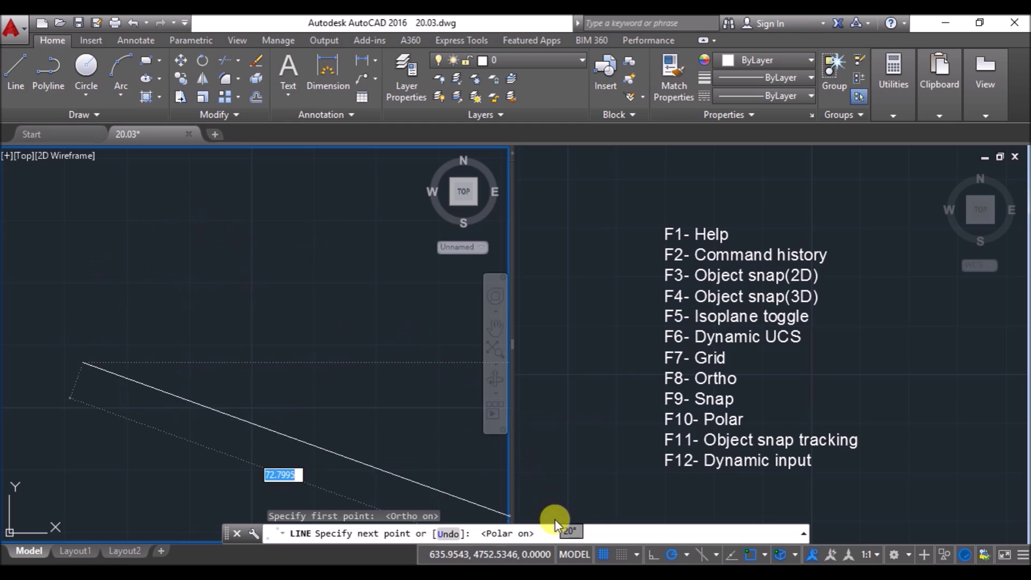
pyautogui.click(686, 555)
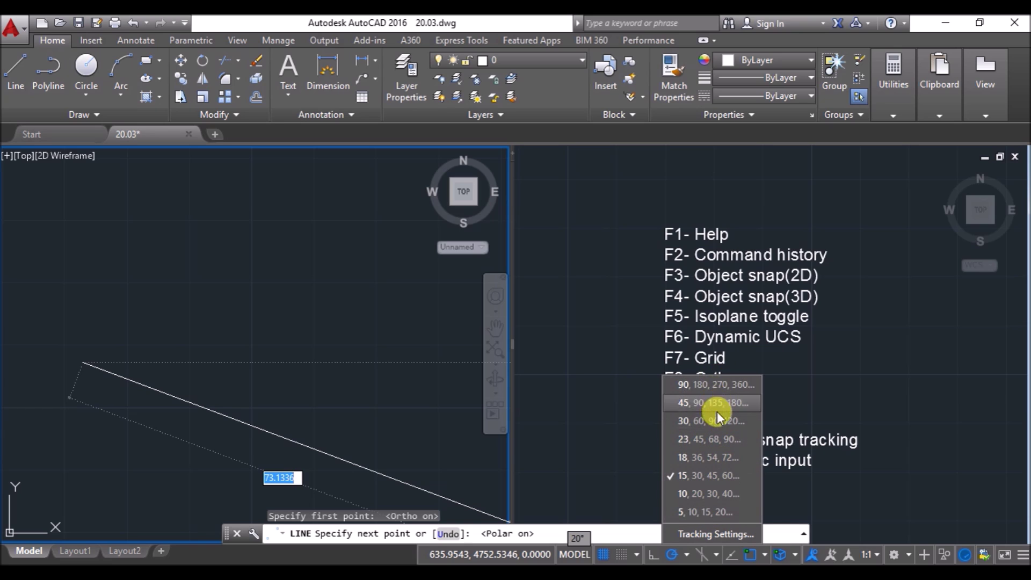
pyautogui.click(720, 453)
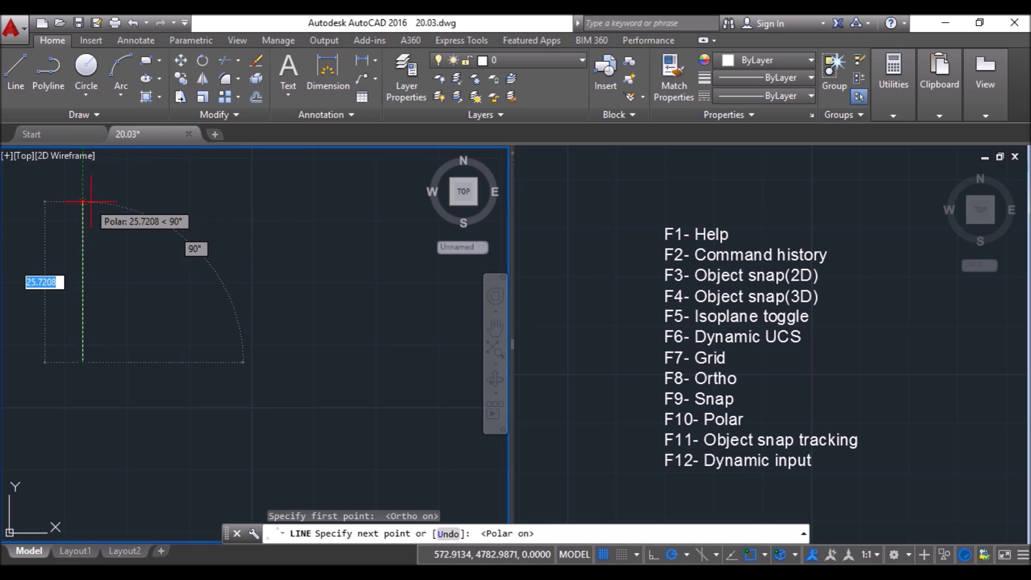
pyautogui.click(256, 238)
pyautogui.press('Escape')
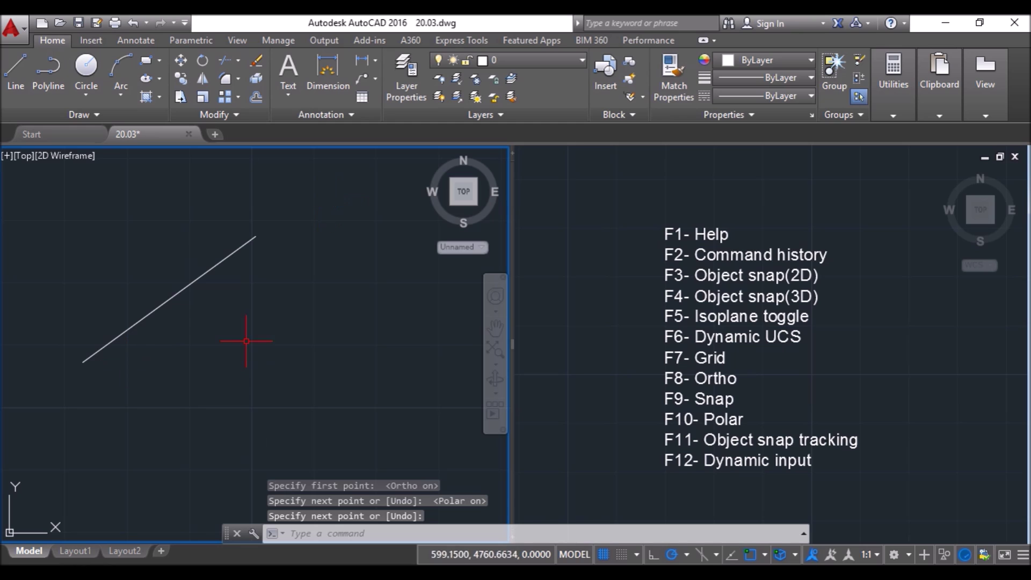
# Step: Erase the slanted line with a crossing selection
pyautogui.click(278, 223)
pyautogui.click(72, 404)
pyautogui.press('Delete')
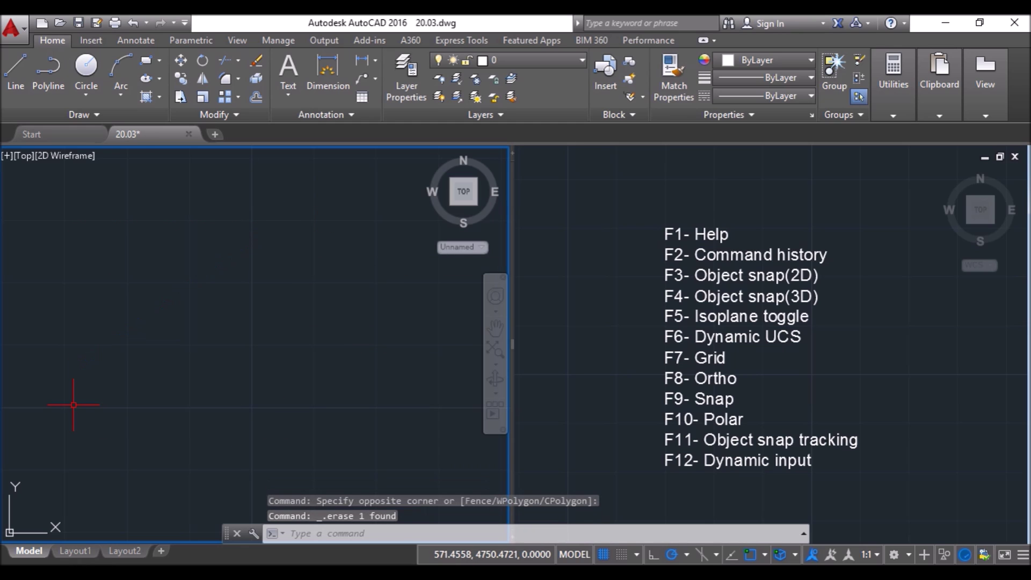
# Step: Draw a horizontal line and a separate vertical line about 17 units long, lower and to its right, using Polar tracking
pyautogui.click(17, 65)
pyautogui.click(75, 320)
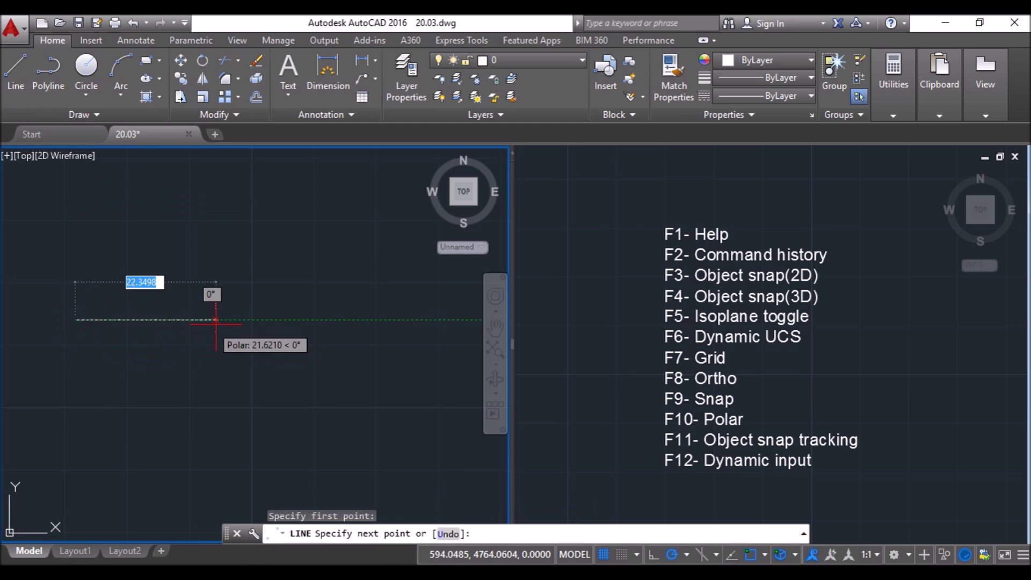
pyautogui.press('Escape')
pyautogui.press('Return')
pyautogui.click(347, 365)
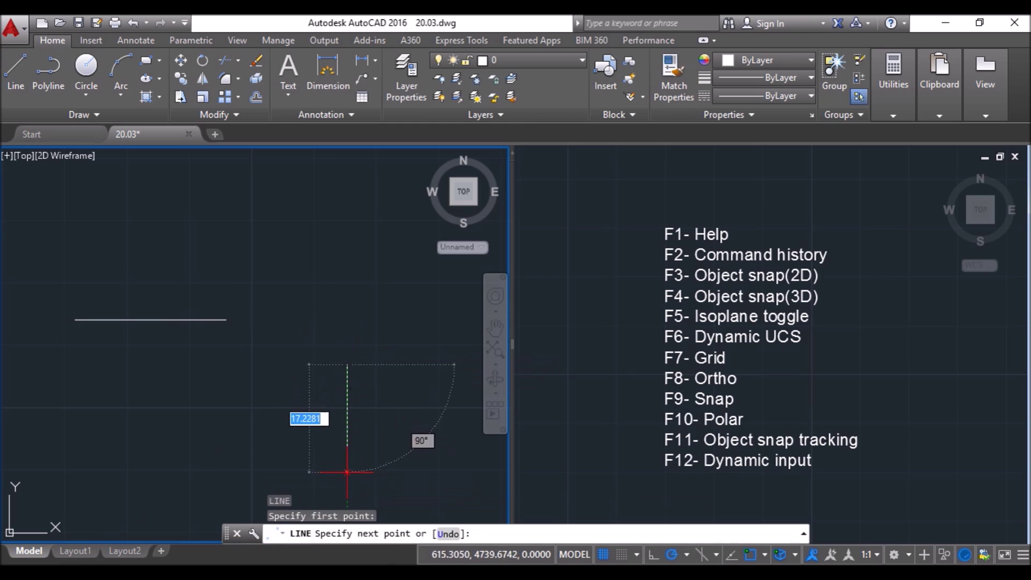
pyautogui.click(347, 473)
pyautogui.press('Return')
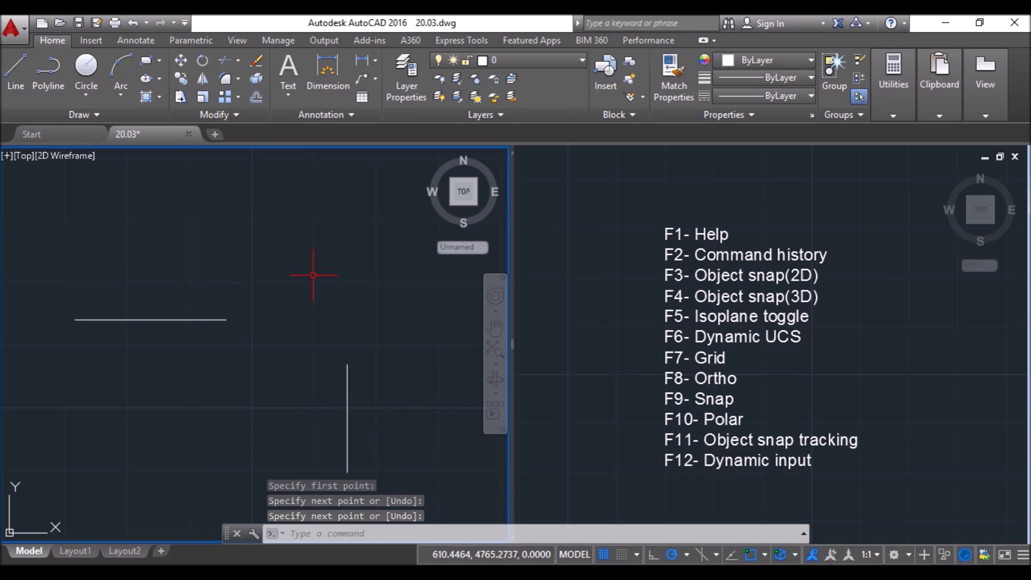
# Step: Turn on Object Snap Tracking and draw a short slanted line starting where the tracking paths from the two lines' nearest endpoints cross
pyautogui.click(11, 69)
pyautogui.press('F11')
pyautogui.press('F11')
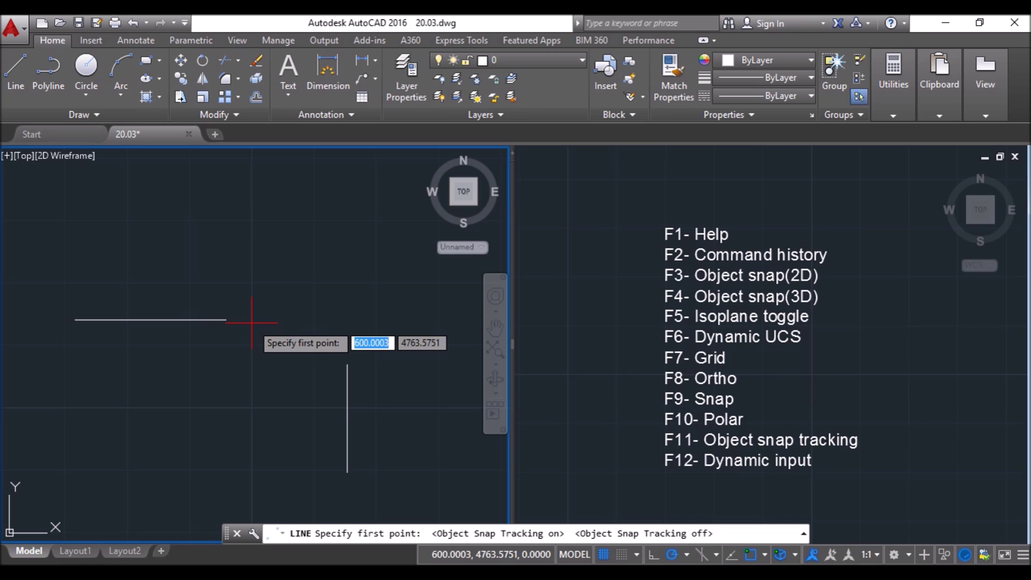
pyautogui.press('F11')
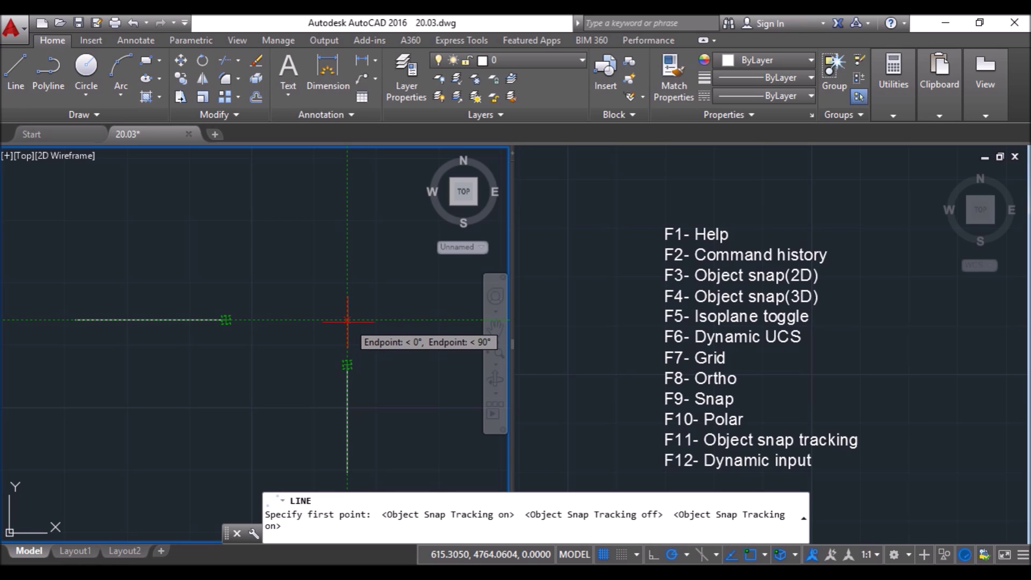
pyautogui.click(348, 321)
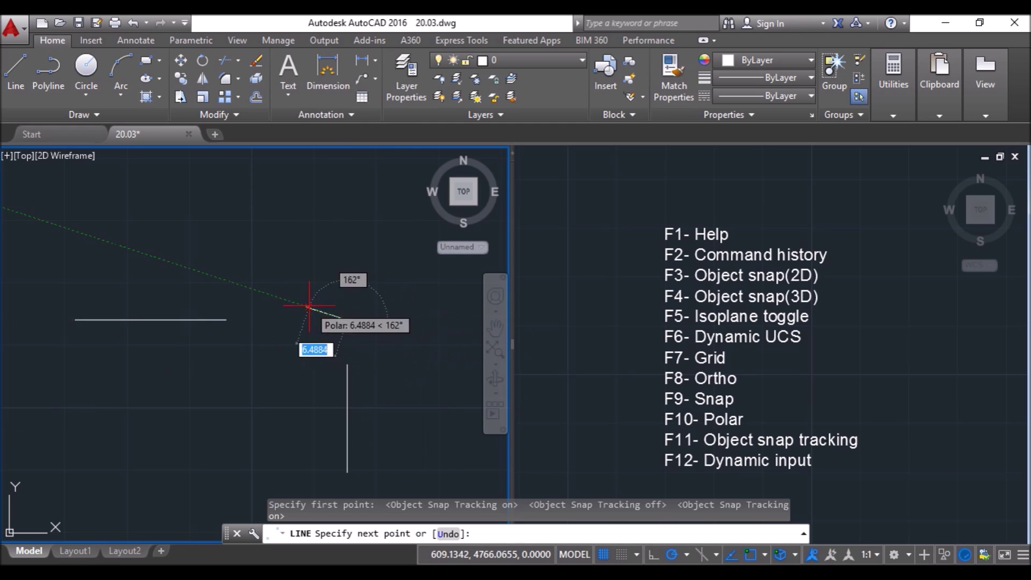
pyautogui.click(313, 272)
pyautogui.press('Escape')
# Step: Draw a second slanted segment from the upper endpoint of the short slanted line, continuing up and to the left
pyautogui.press('space')
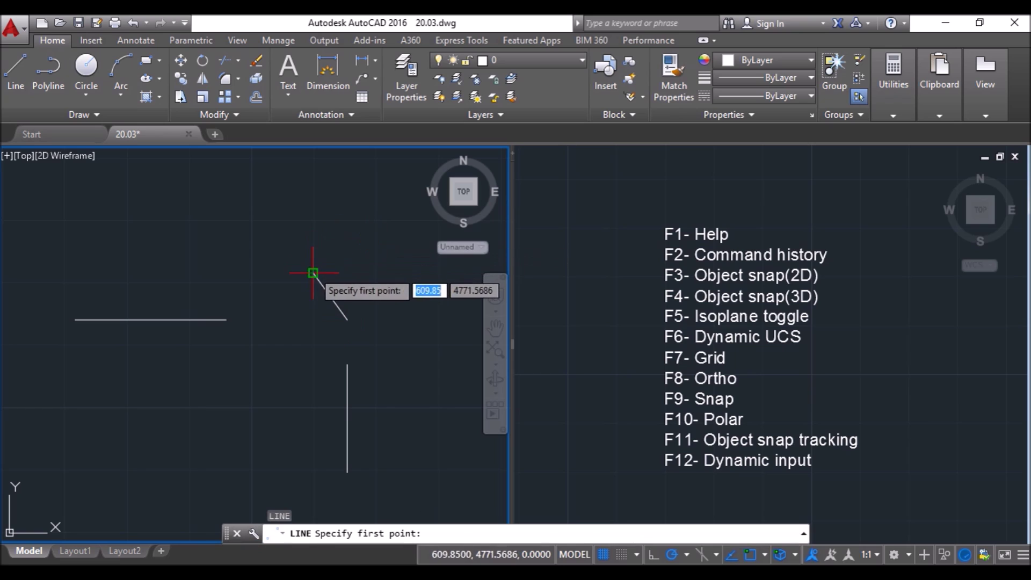
pyautogui.click(313, 273)
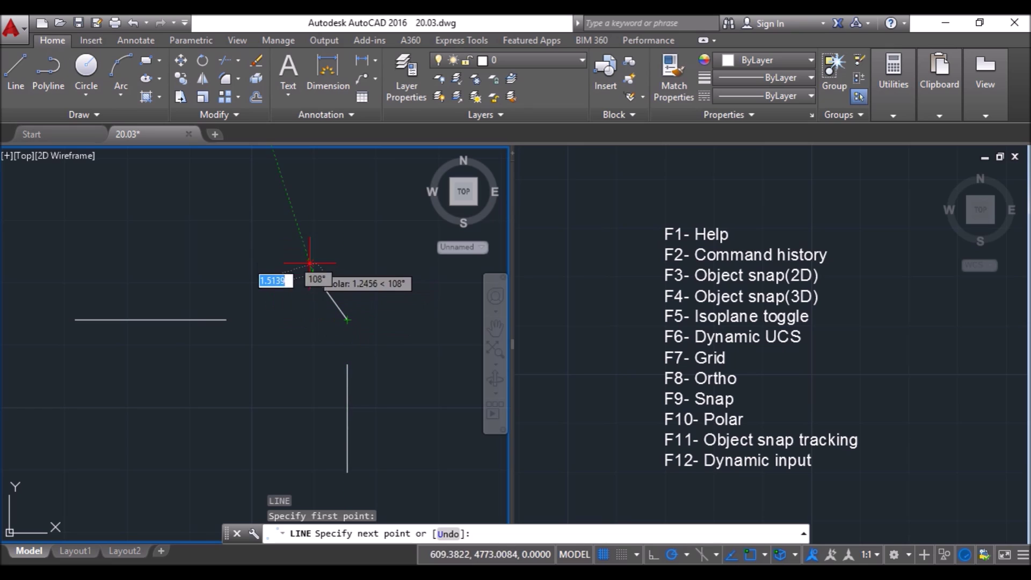
pyautogui.click(272, 214)
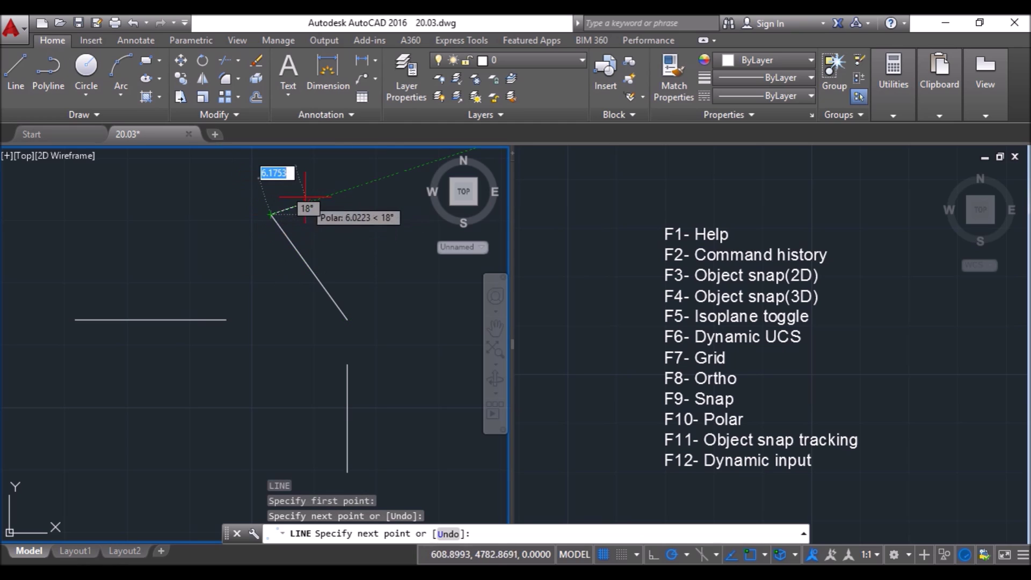
pyautogui.press('Return')
# Step: Erase the horizontal, vertical and slanted lines together with a crossing selection
pyautogui.click(369, 207)
pyautogui.click(166, 414)
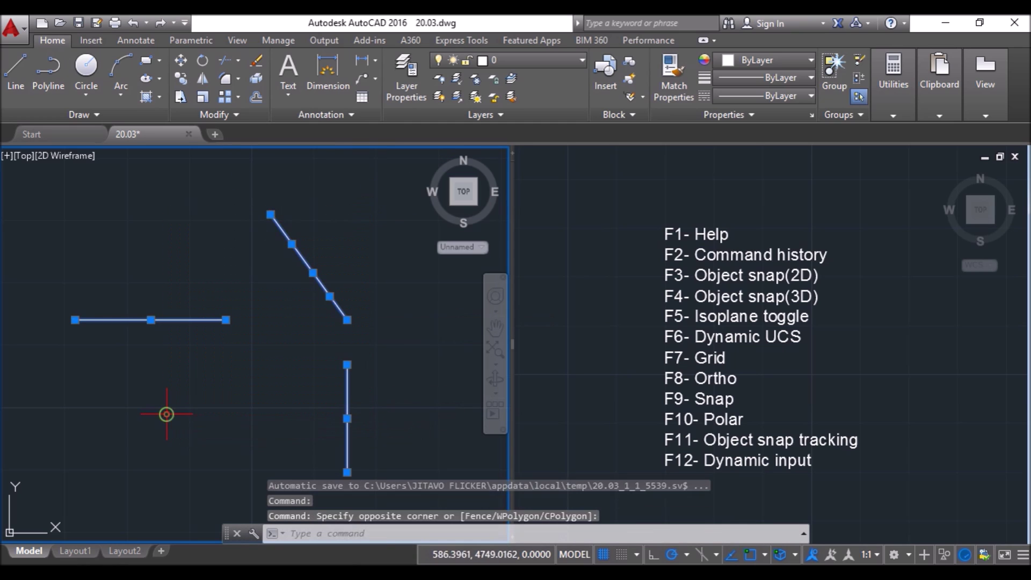
pyautogui.press('Delete')
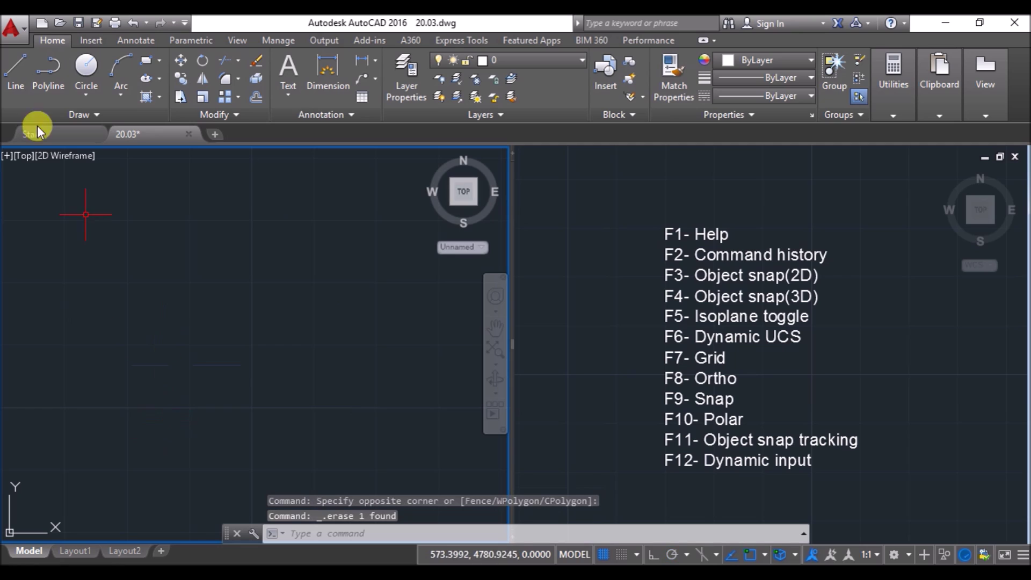
# Step: Draw a horizontal segment with Ortho turned on, and turn Ortho off for the following connected segment
pyautogui.click(15, 69)
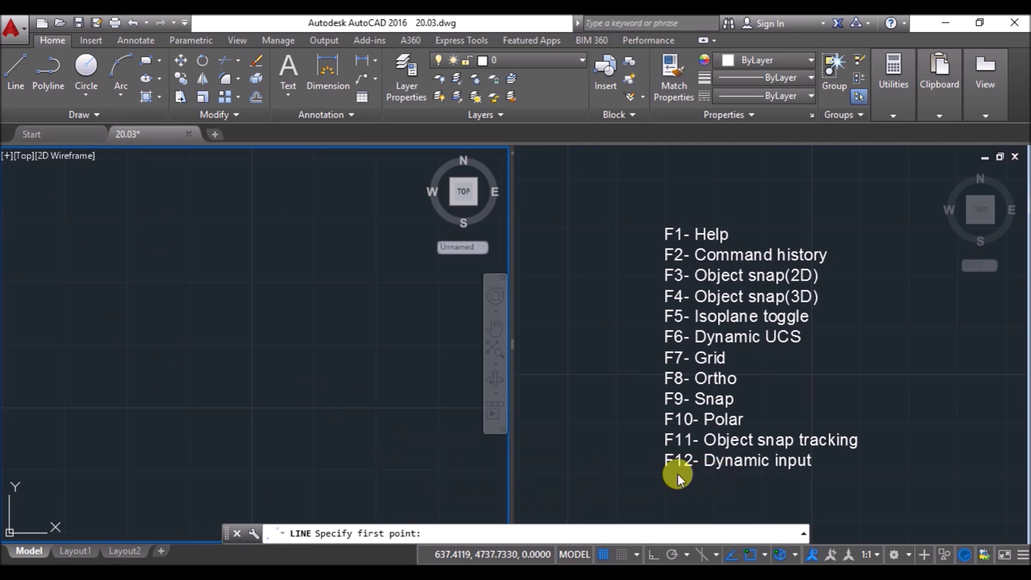
pyautogui.click(139, 396)
pyautogui.press('F8')
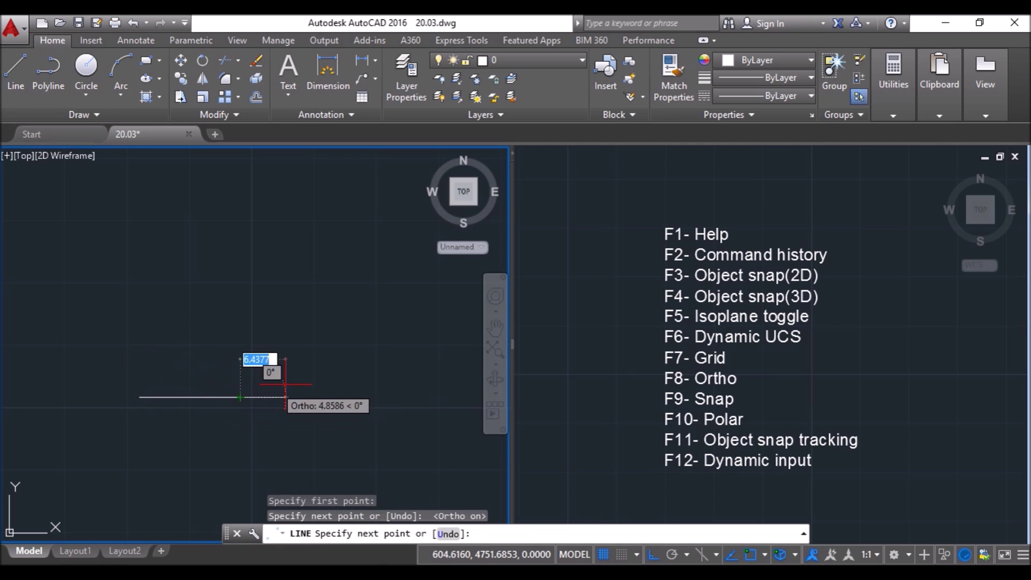
pyautogui.press('F8')
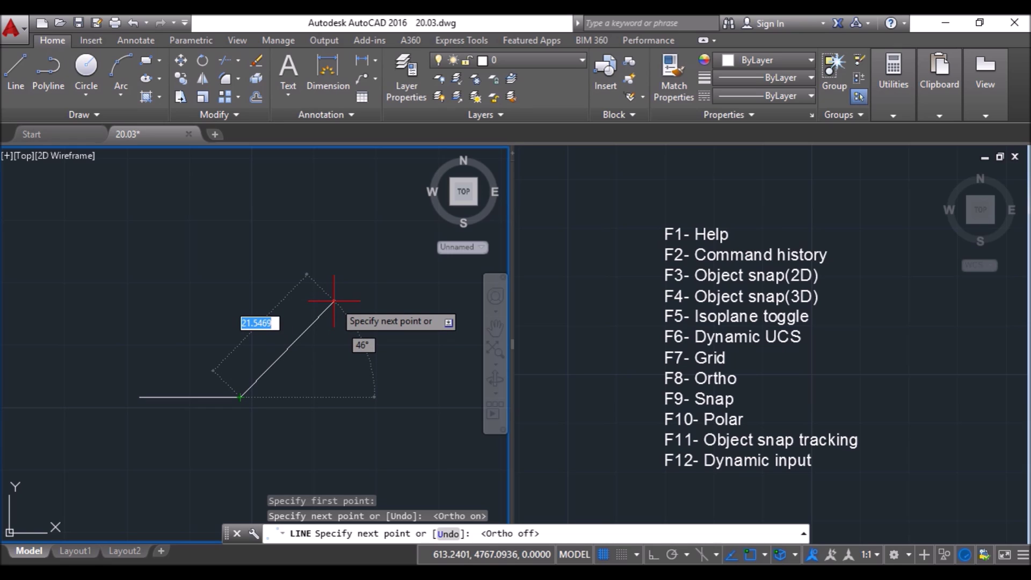
# Step: Toggle Dynamic Input off and on, and finish the line with a connected 15-unit segment rising at about 50°
pyautogui.press('F12')
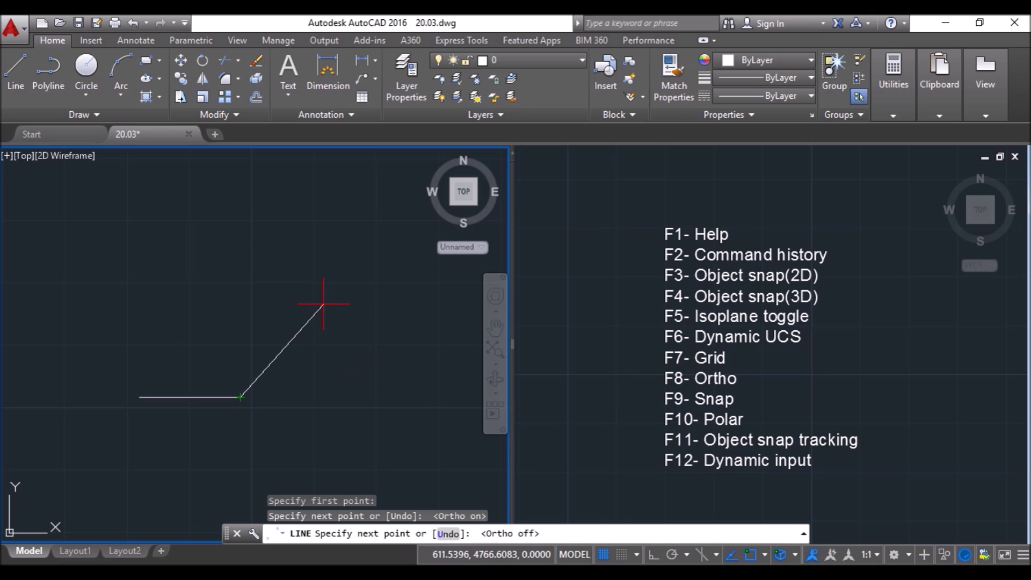
pyautogui.press('F12')
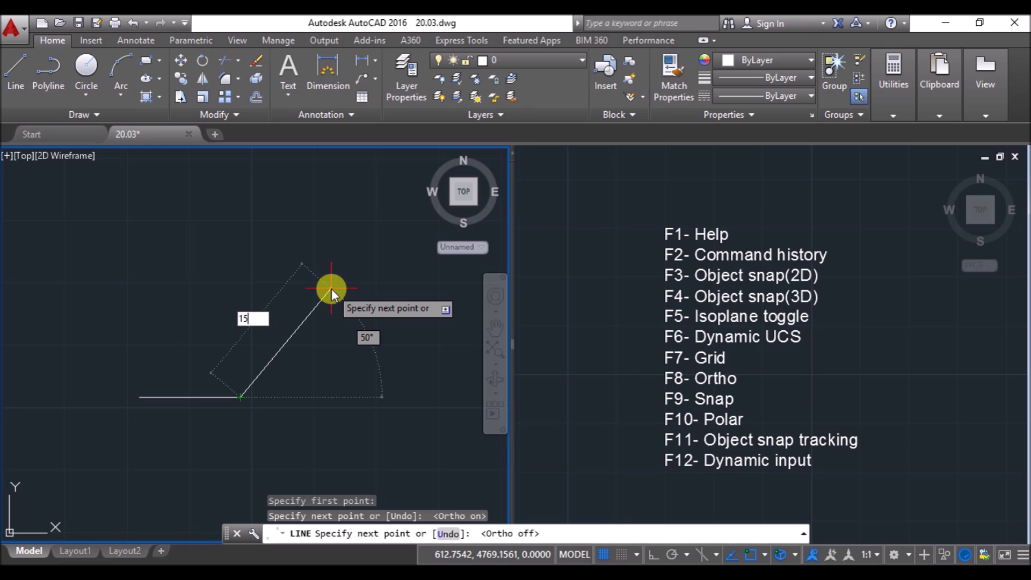
pyautogui.press('Return')
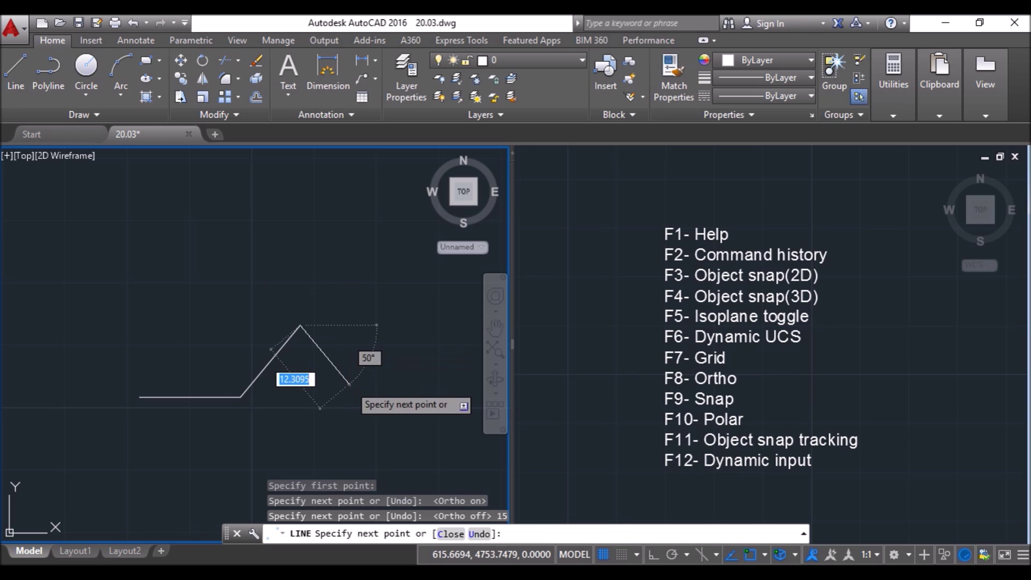
pyautogui.press('Return')
# Step: Check the slanted segment's length by previewing an aligned dimension between its endpoints without placing it
pyautogui.click(377, 59)
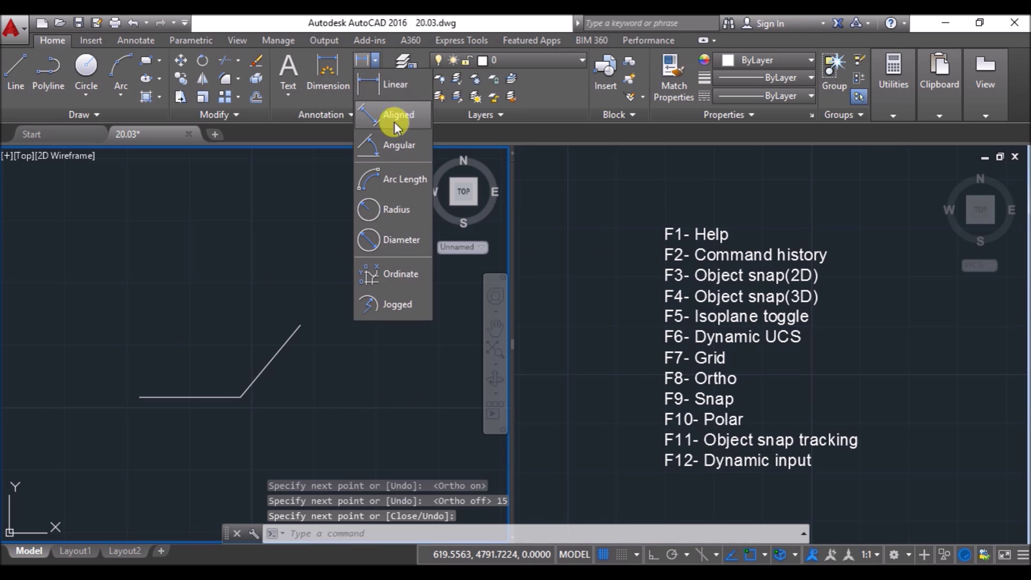
pyautogui.click(401, 115)
pyautogui.click(240, 397)
pyautogui.click(300, 325)
pyautogui.press('Escape')
# Step: Erase the horizontal segment and the connected slanted segment
pyautogui.click(357, 296)
pyautogui.click(72, 429)
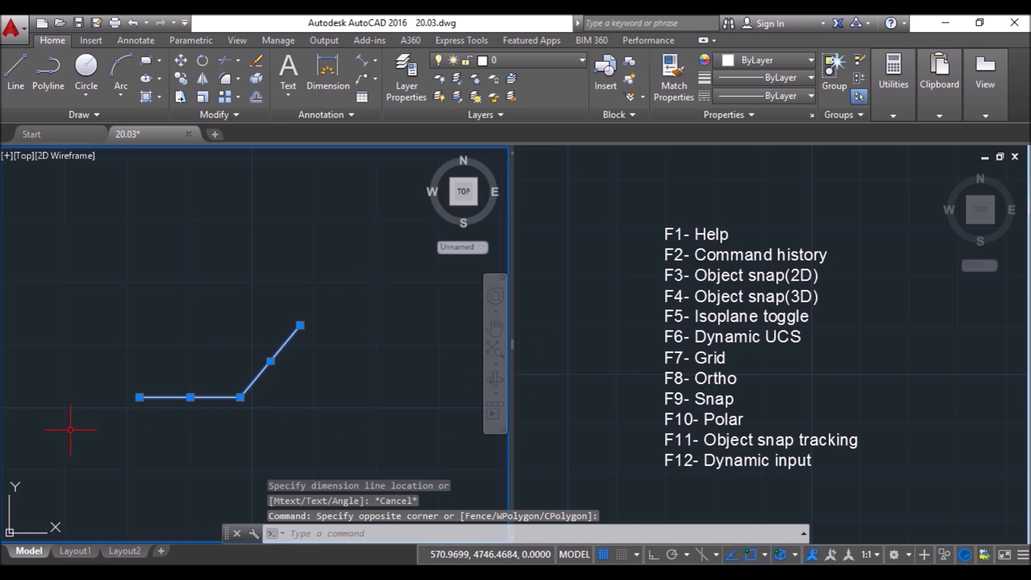
pyautogui.press('Delete')
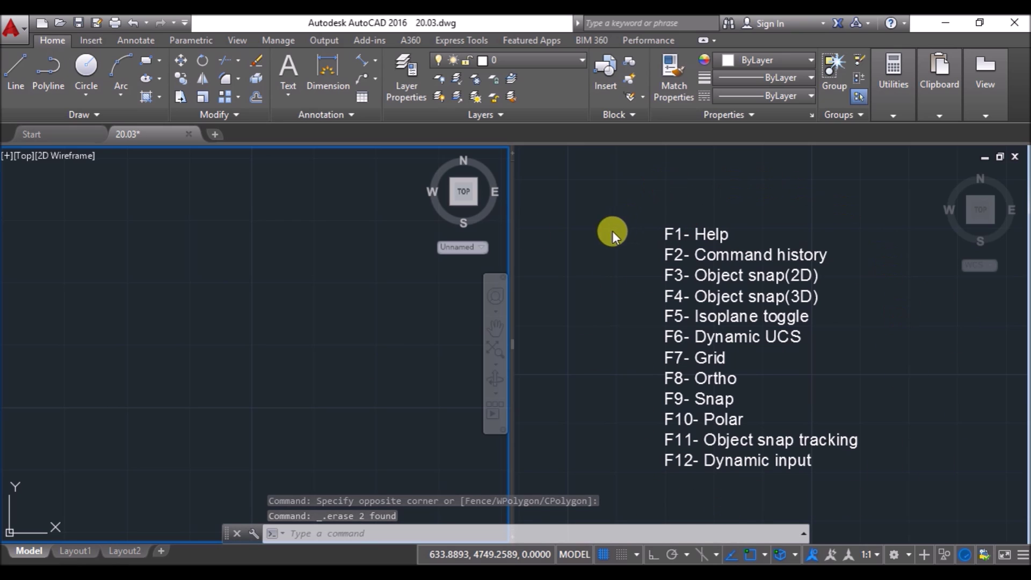
# Step: Change the model space to the Single viewport configuration with VPORTS and bring the function key list into view
pyautogui.write('VPO')
pyautogui.press('Return')
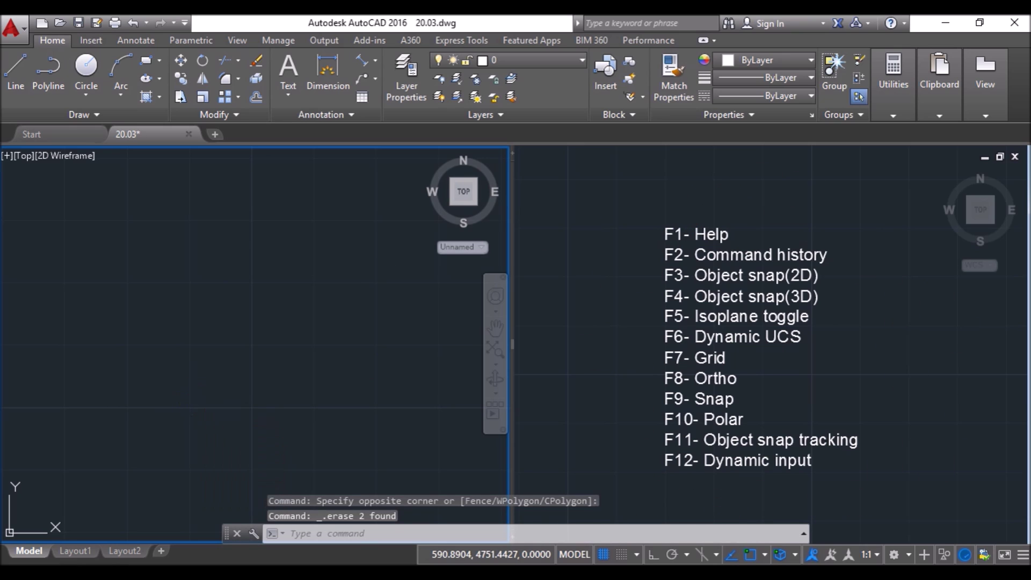
pyautogui.click(337, 224)
pyautogui.click(570, 447)
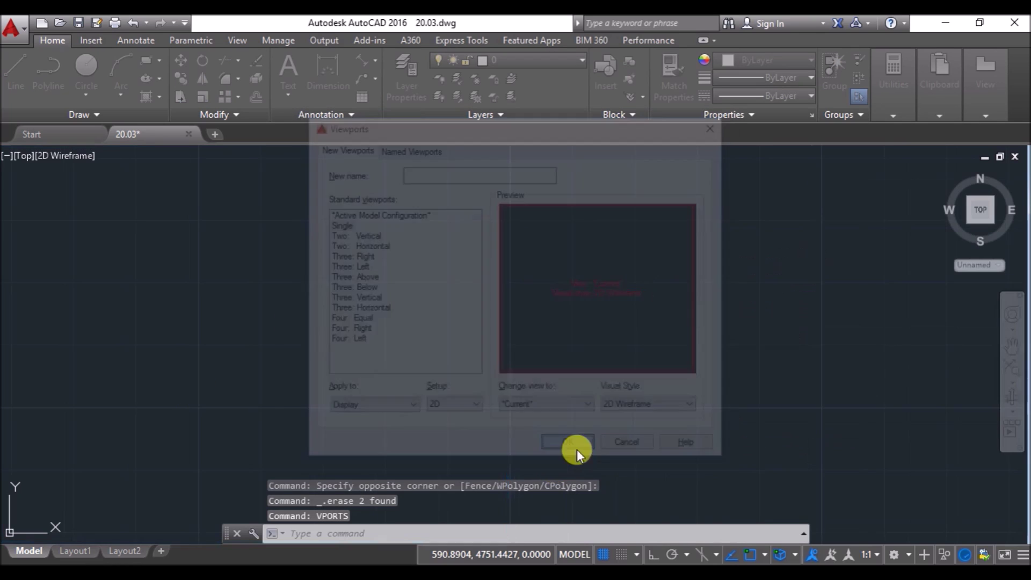
pyautogui.middleClick(561, 363)
pyautogui.middleClick(560, 364)
pyautogui.scroll(-2, 552, 371)
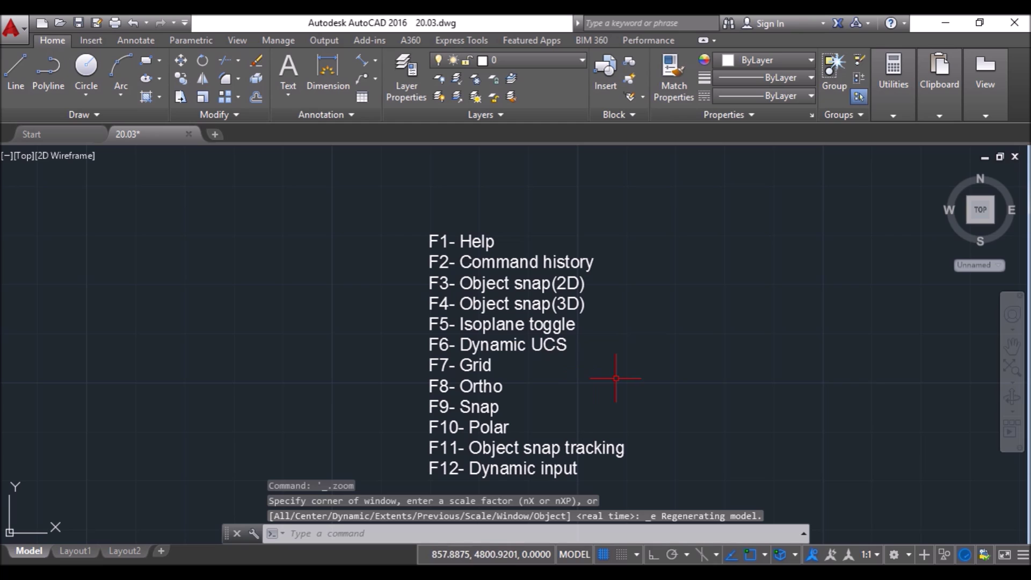
pyautogui.moveTo(613, 379); pyautogui.dragTo(559, 362, button='middle')
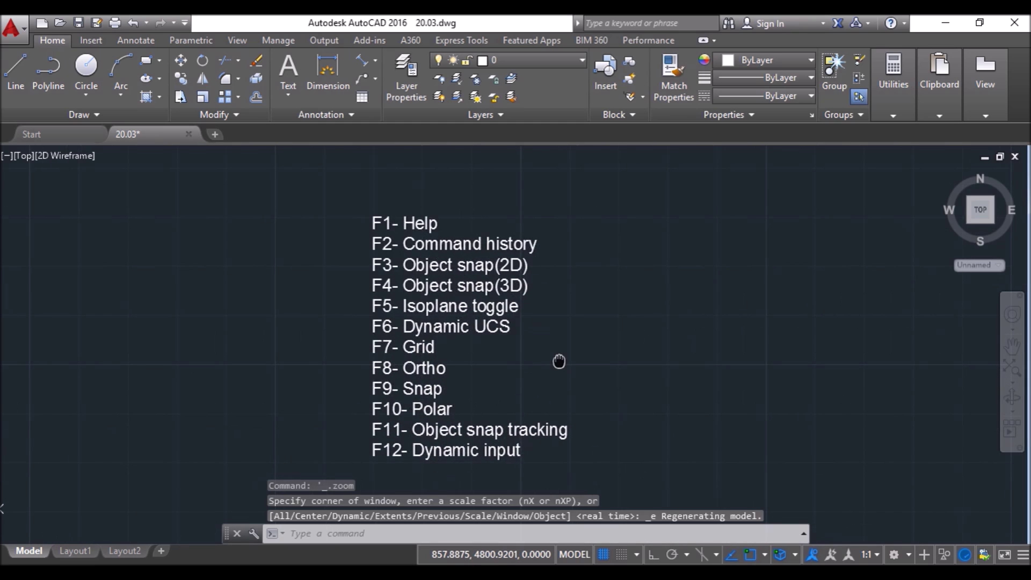